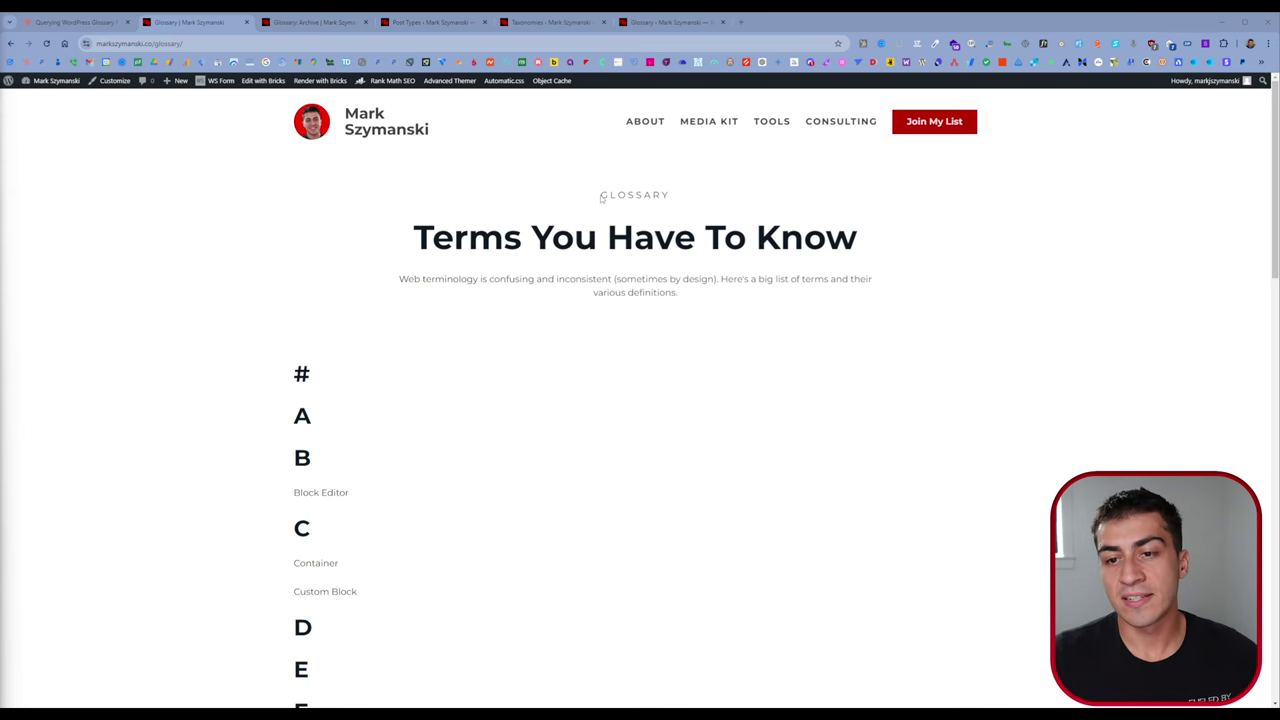
# Step: Look through the published glossary page's alphabetical sections from # to Z and the terms listed under them
pyautogui.scroll(-1, 602, 198)
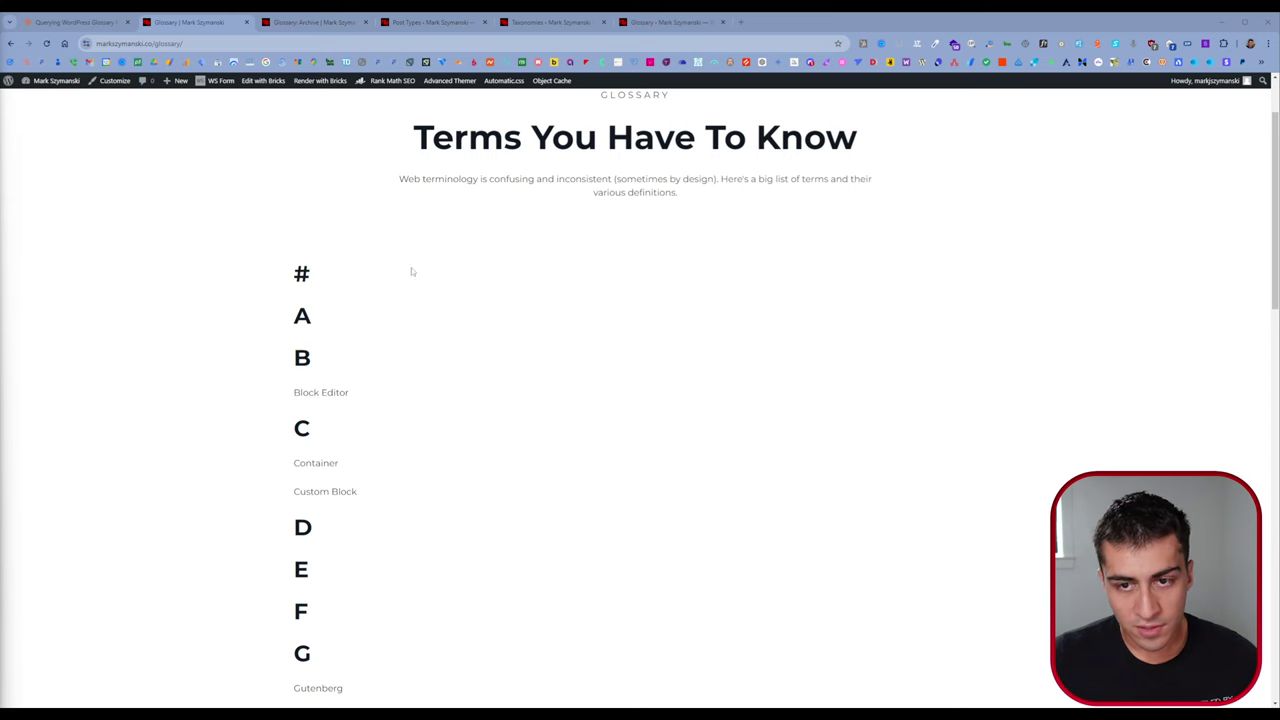
pyautogui.scroll(-1, 405, 262)
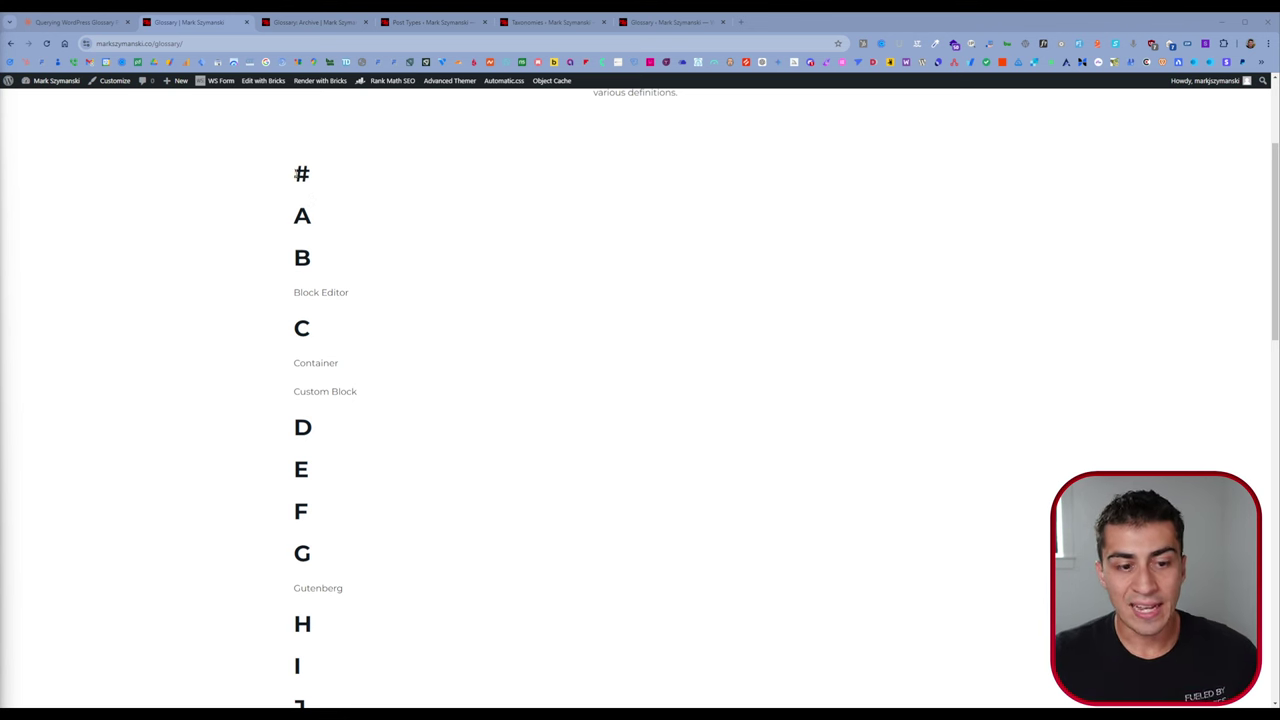
pyautogui.click(296, 175)
pyautogui.click(302, 215)
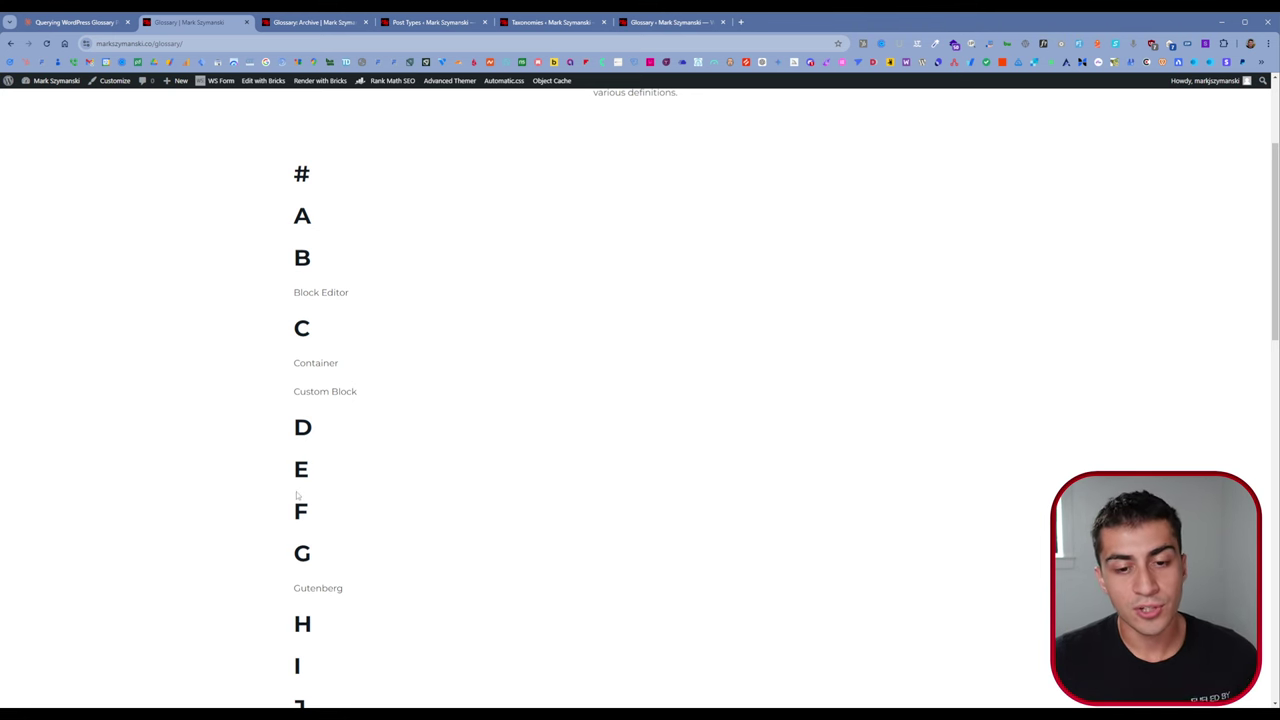
pyautogui.scroll(-3, 316, 419)
pyautogui.scroll(-3, 316, 419)
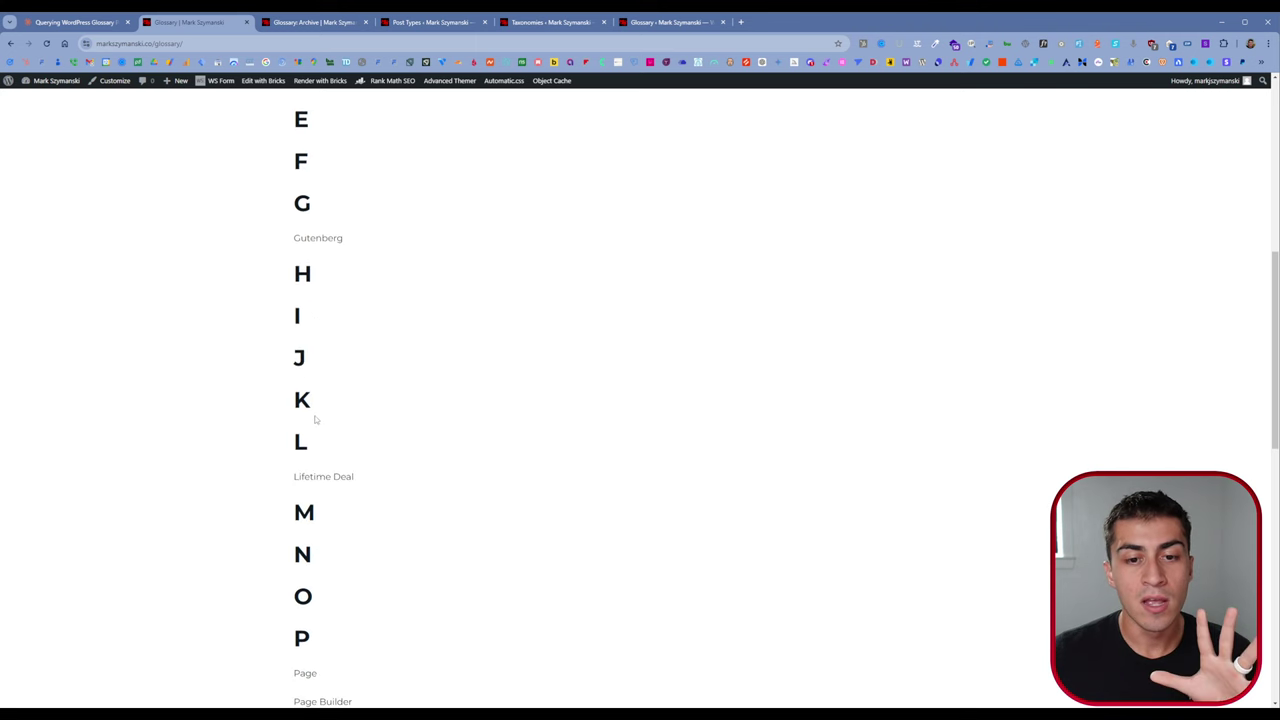
pyautogui.scroll(-4, 316, 419)
pyautogui.scroll(-9, 316, 419)
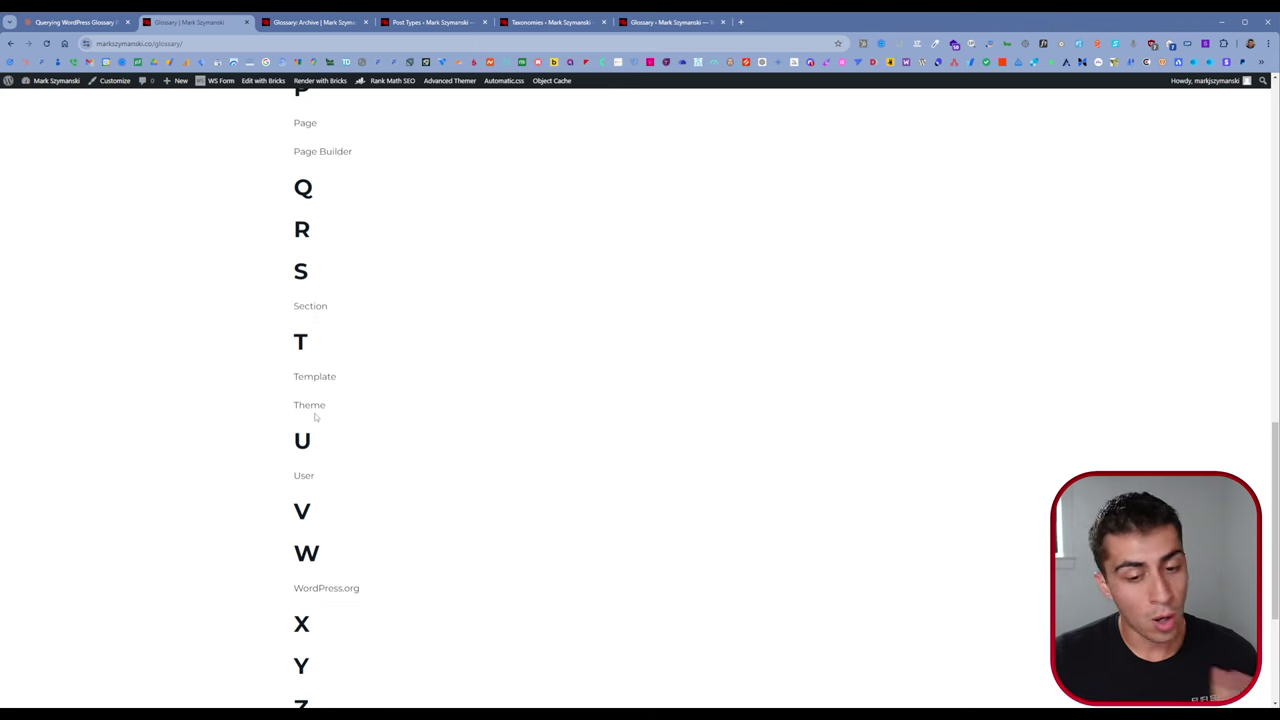
pyautogui.scroll(2, 314, 417)
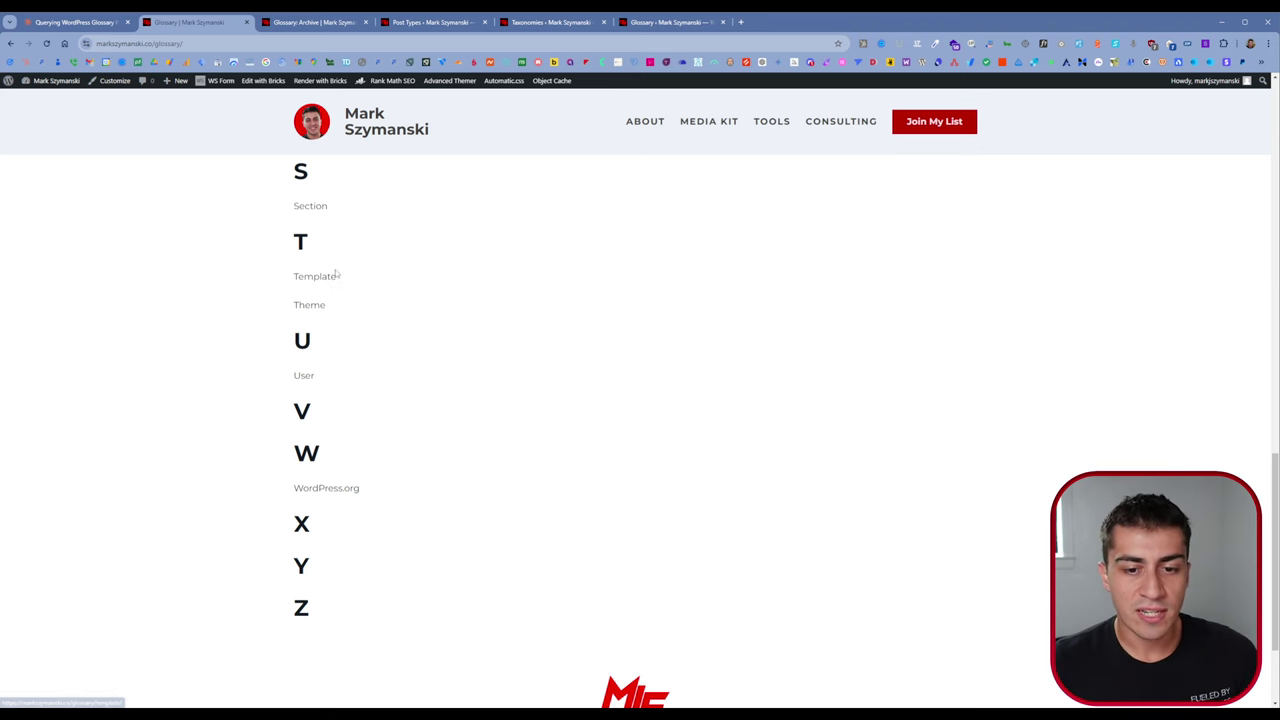
pyautogui.scroll(8, 337, 273)
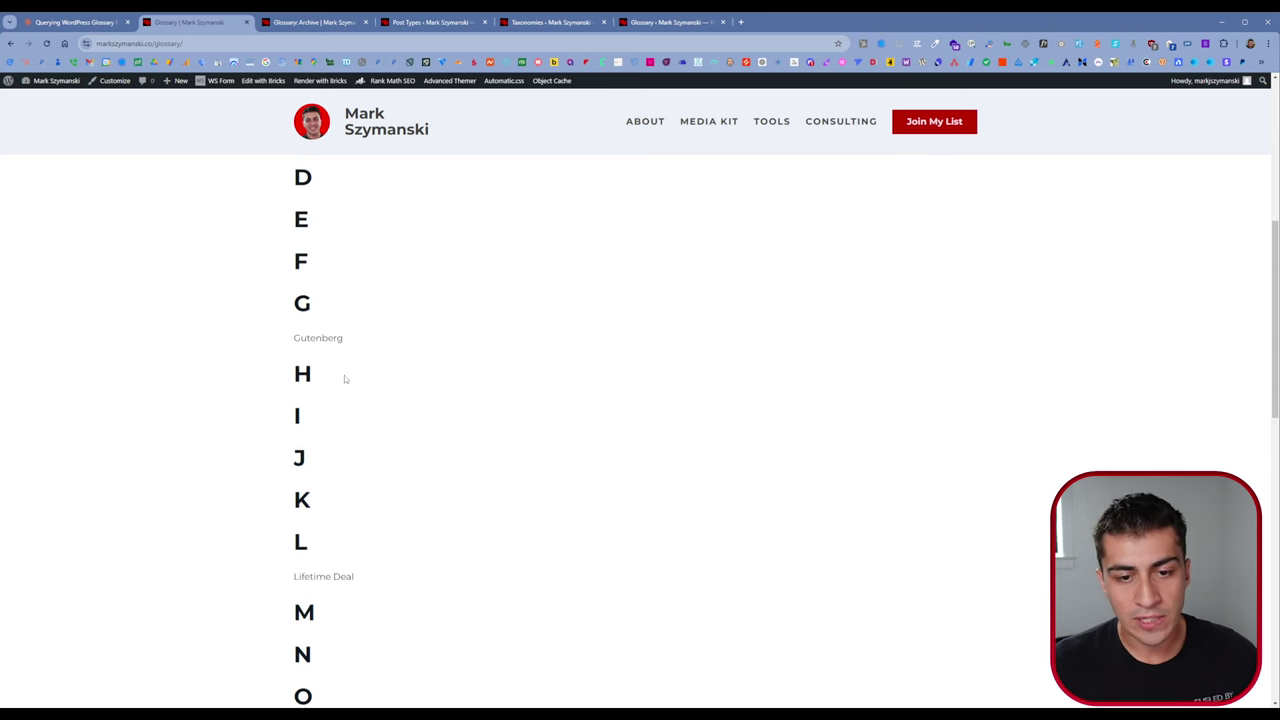
pyautogui.scroll(5, 344, 375)
pyautogui.scroll(-1, 349, 438)
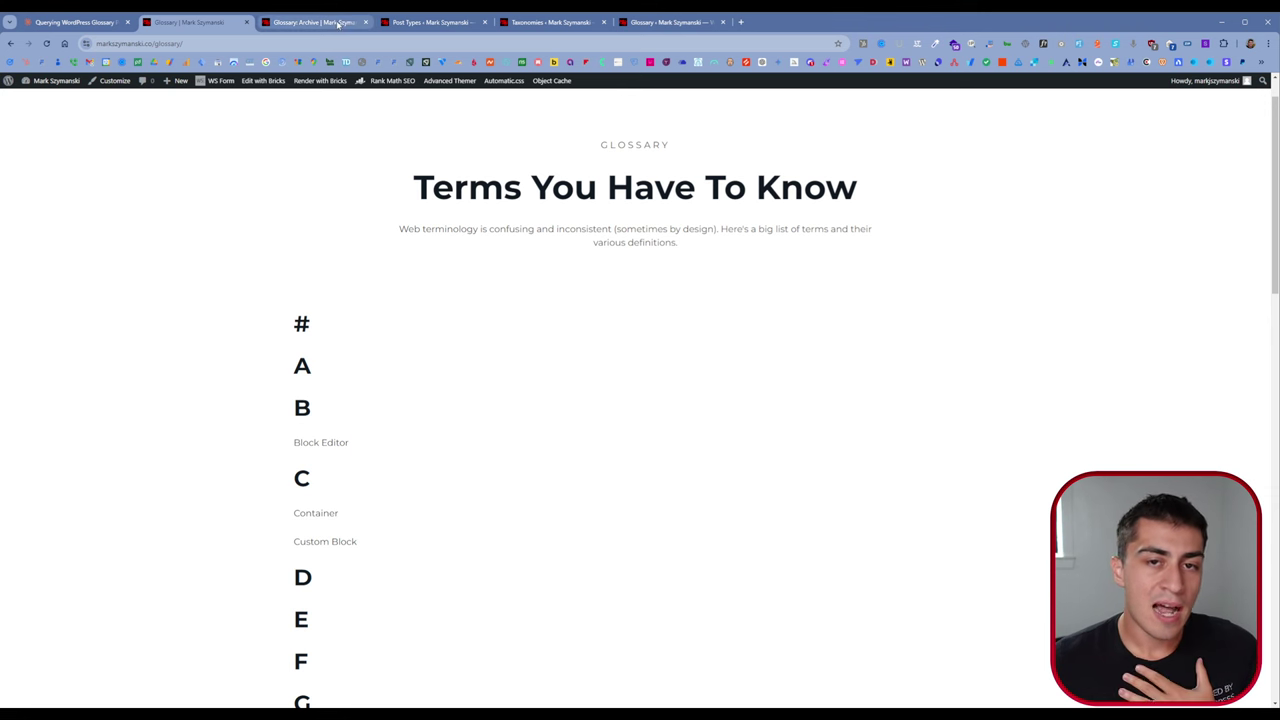
# Step: Open the Glossary custom post type for editing and review its general settings and labels
pyautogui.click(430, 22)
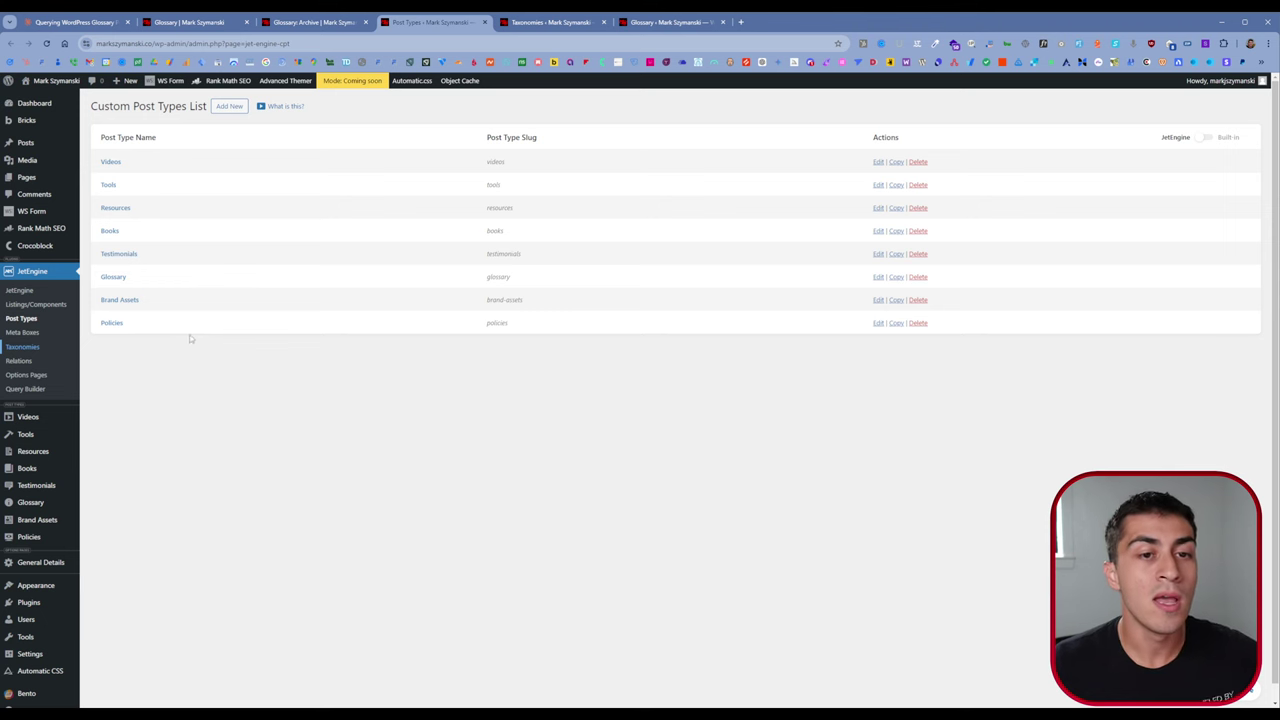
pyautogui.click(113, 277)
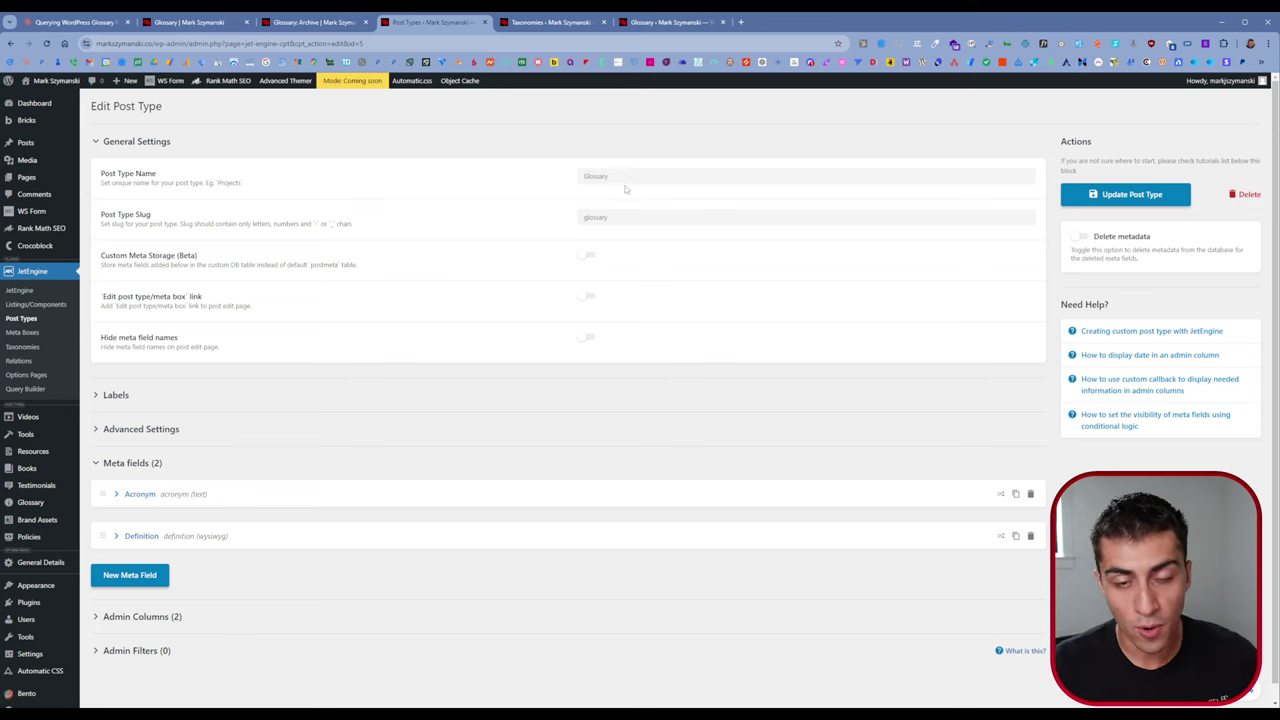
pyautogui.click(187, 396)
pyautogui.scroll(-3, 514, 337)
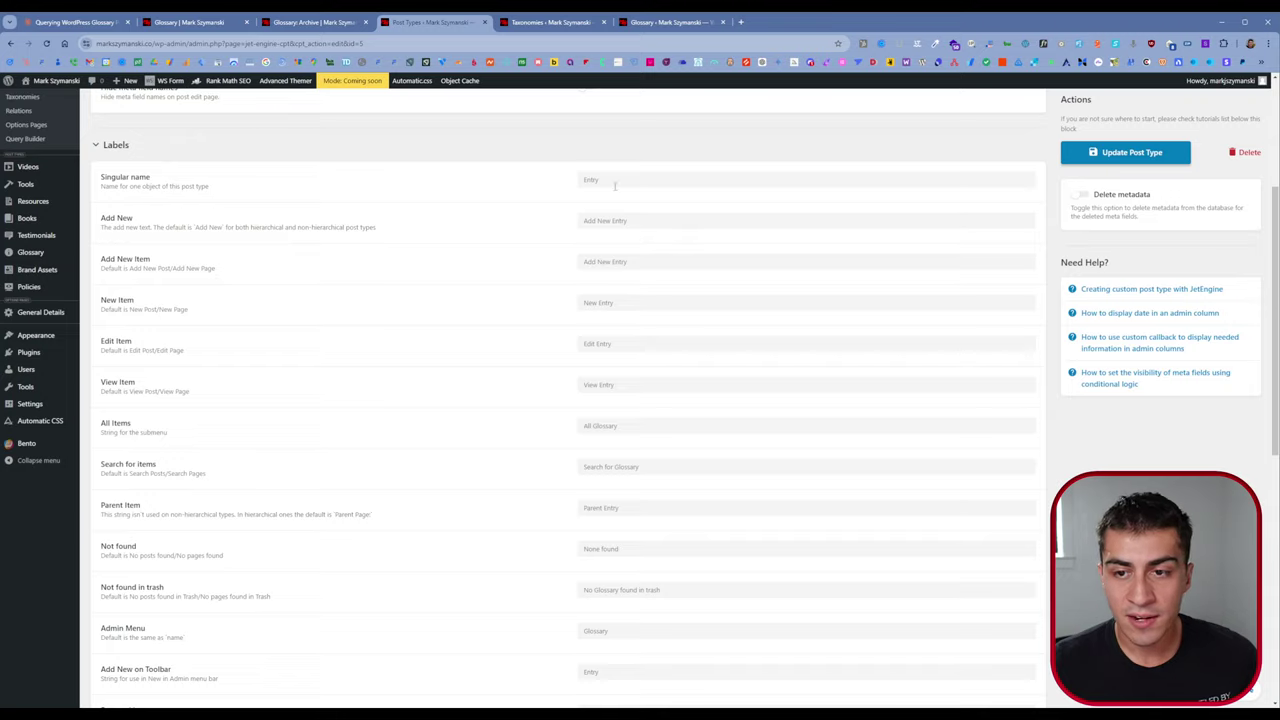
pyautogui.scroll(-5, 616, 220)
pyautogui.scroll(5, 619, 292)
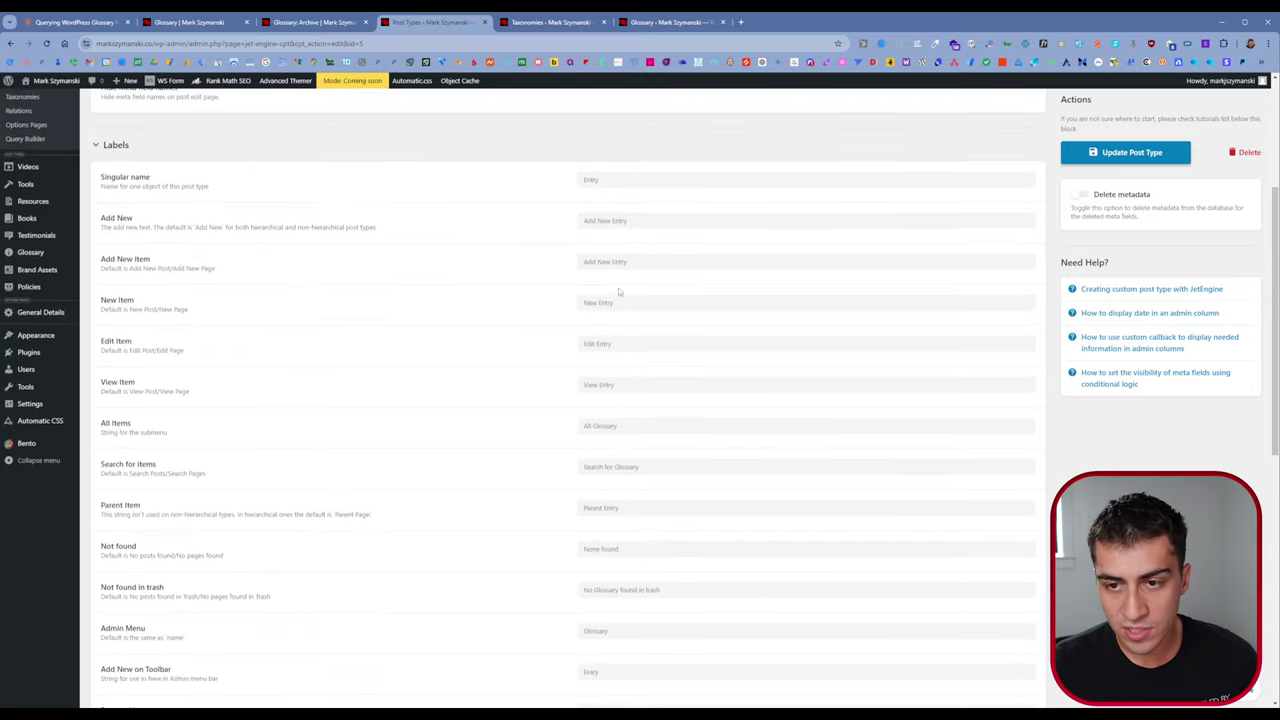
pyautogui.scroll(2, 611, 320)
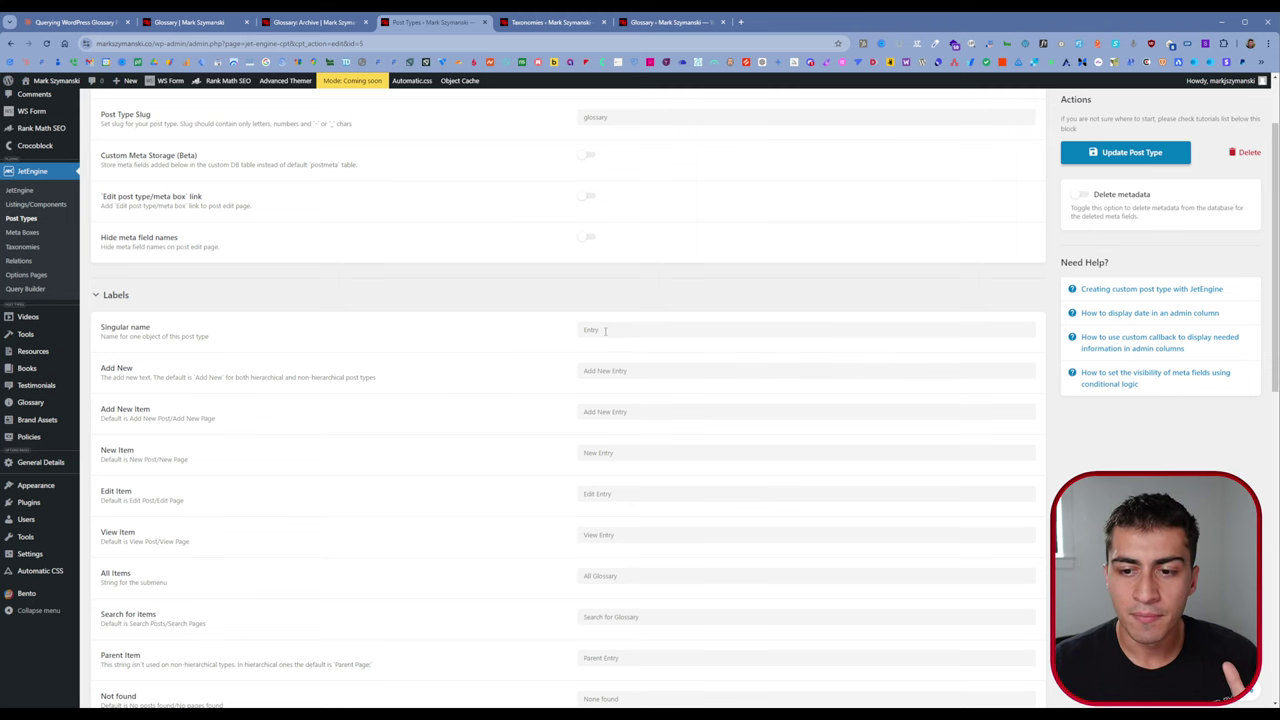
pyautogui.click(112, 296)
# Step: Review the Glossary post type's advanced settings, from public visibility and rewrite options to archive, menu and supported features
pyautogui.click(143, 423)
pyautogui.scroll(-1, 300, 400)
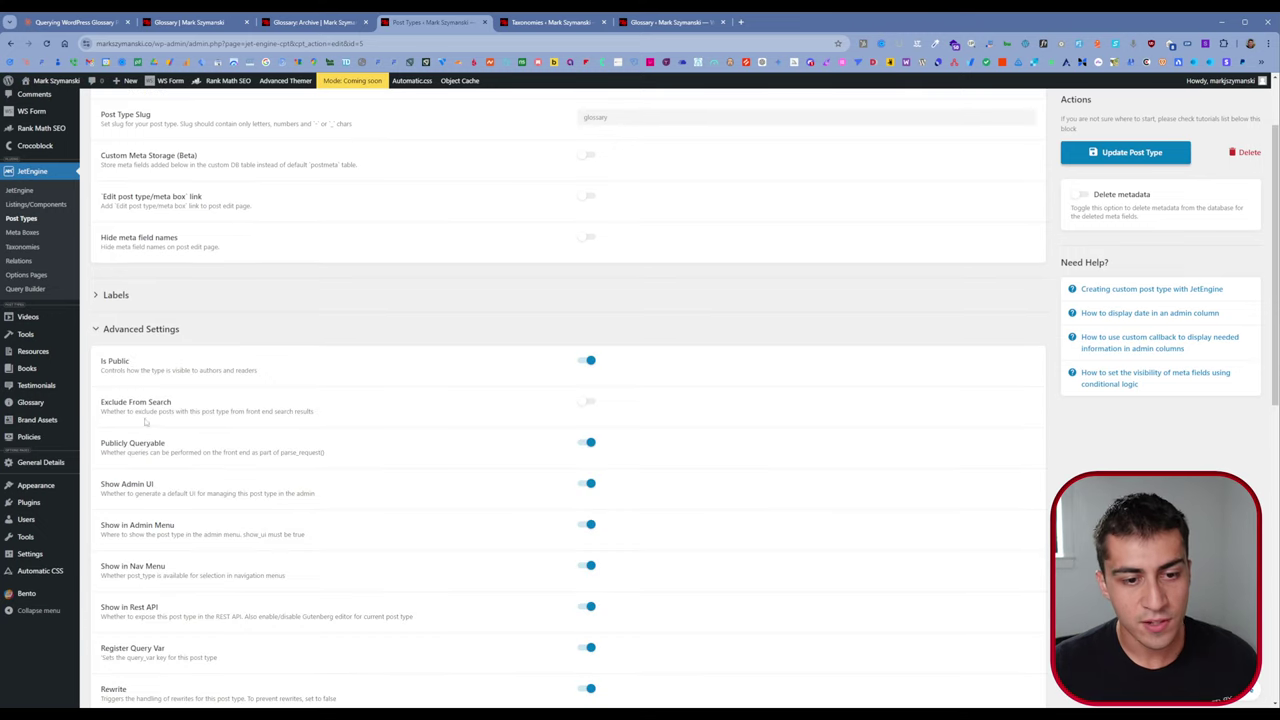
pyautogui.scroll(-2, 537, 325)
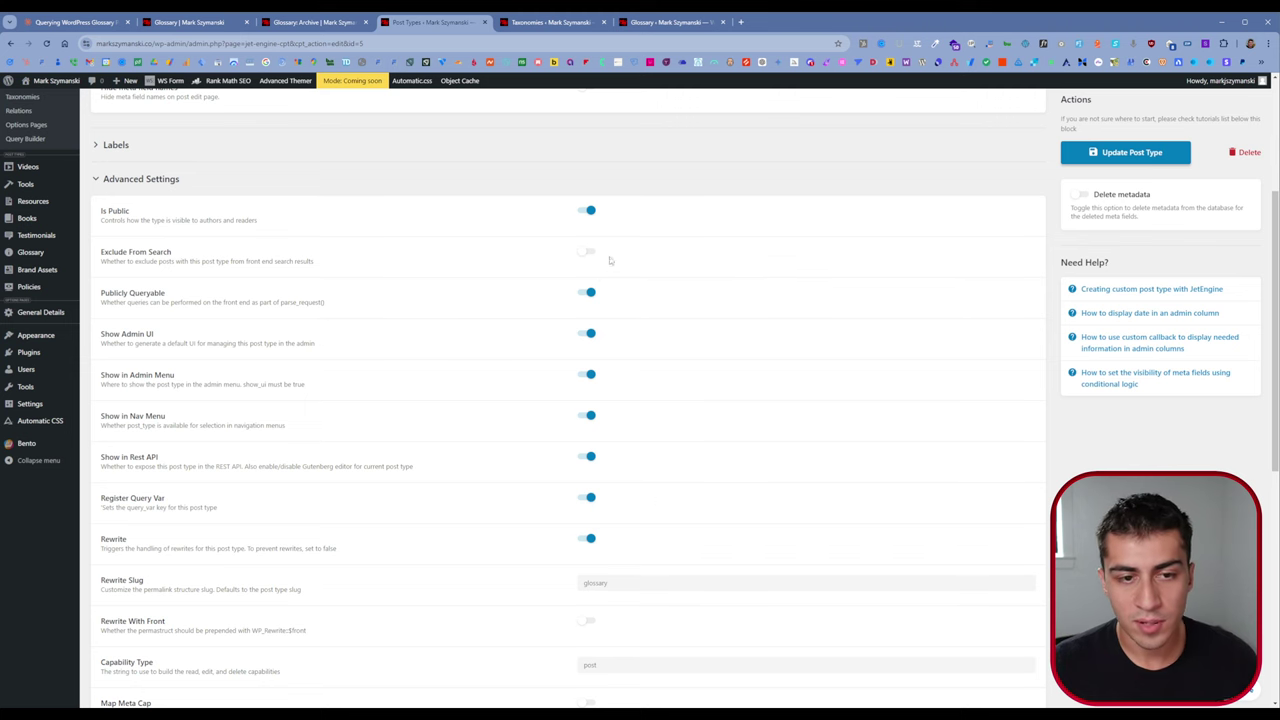
pyautogui.scroll(-1, 620, 235)
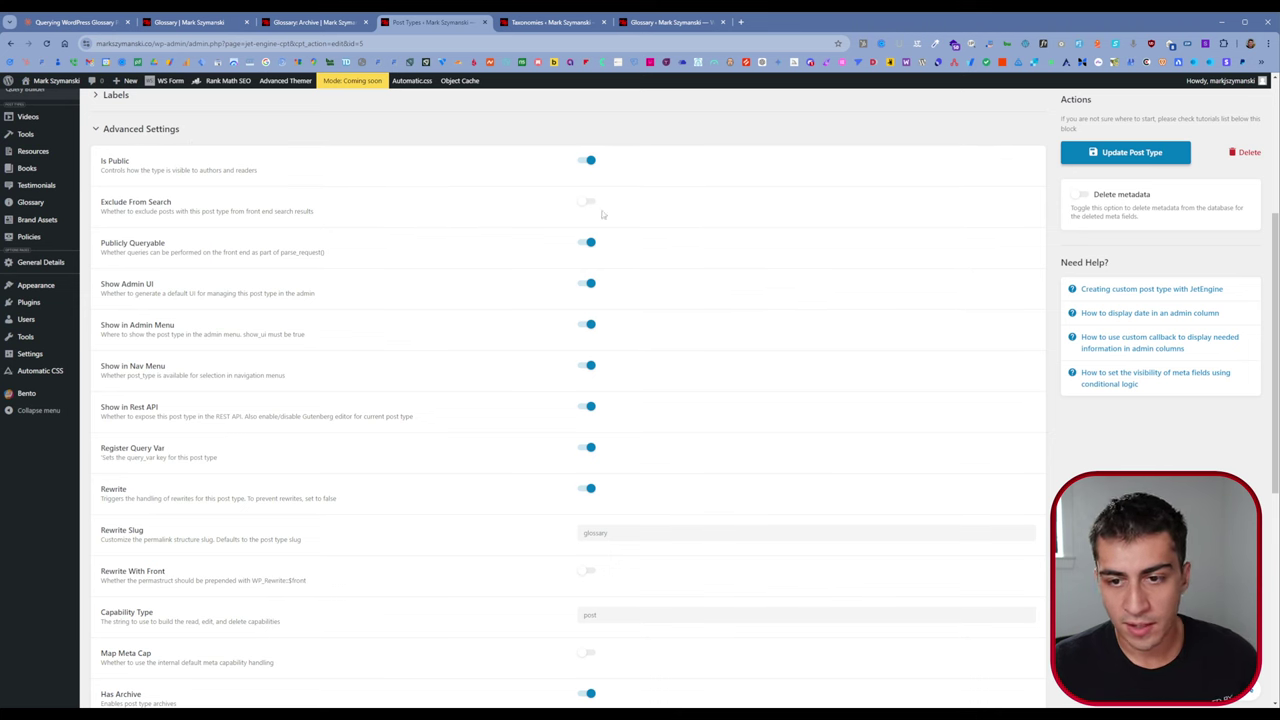
pyautogui.scroll(-2, 596, 335)
pyautogui.scroll(-3, 595, 338)
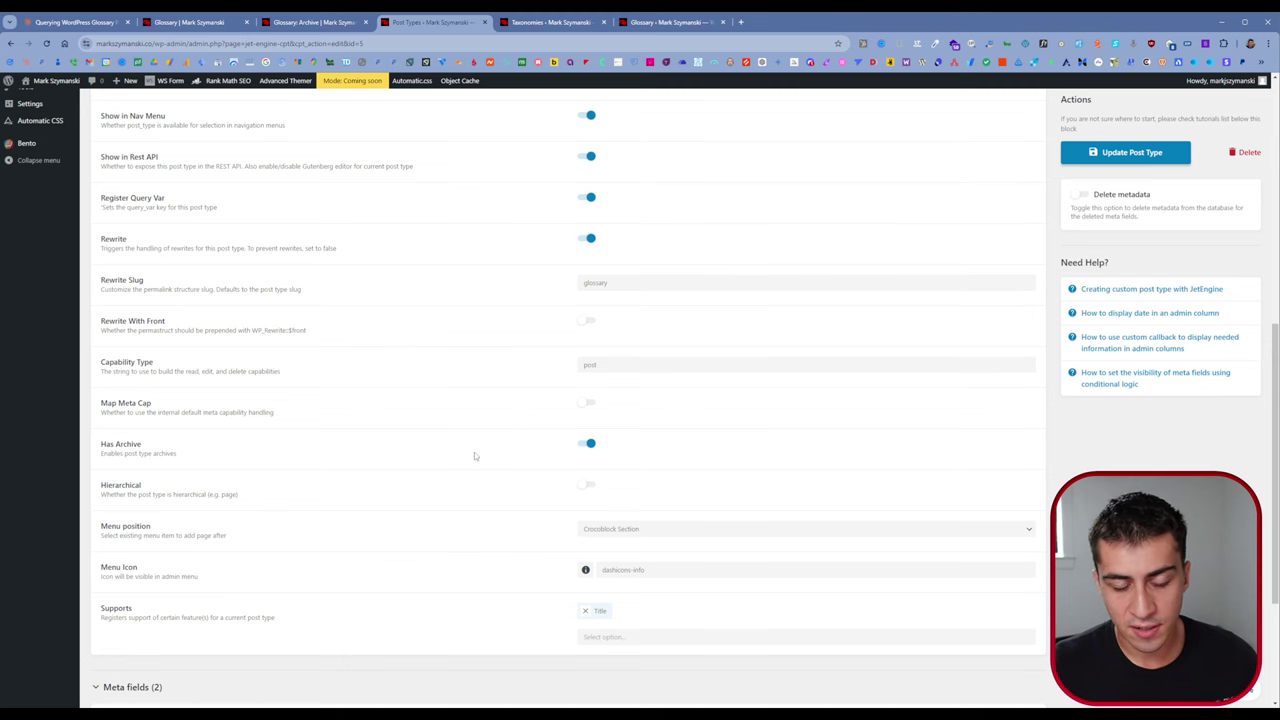
pyautogui.scroll(-2, 480, 457)
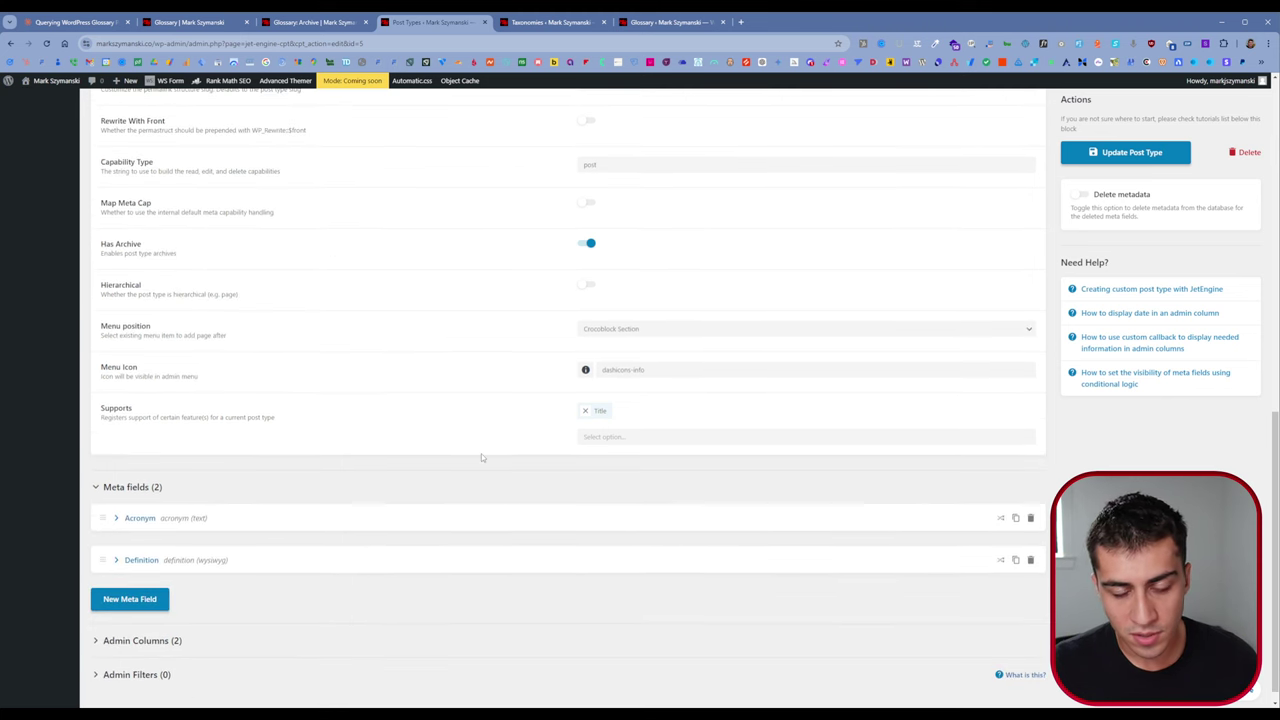
# Step: Inspect the configuration of the Glossary post type's Acronym and Definition meta fields
pyautogui.click(130, 519)
pyautogui.scroll(-2, 200, 530)
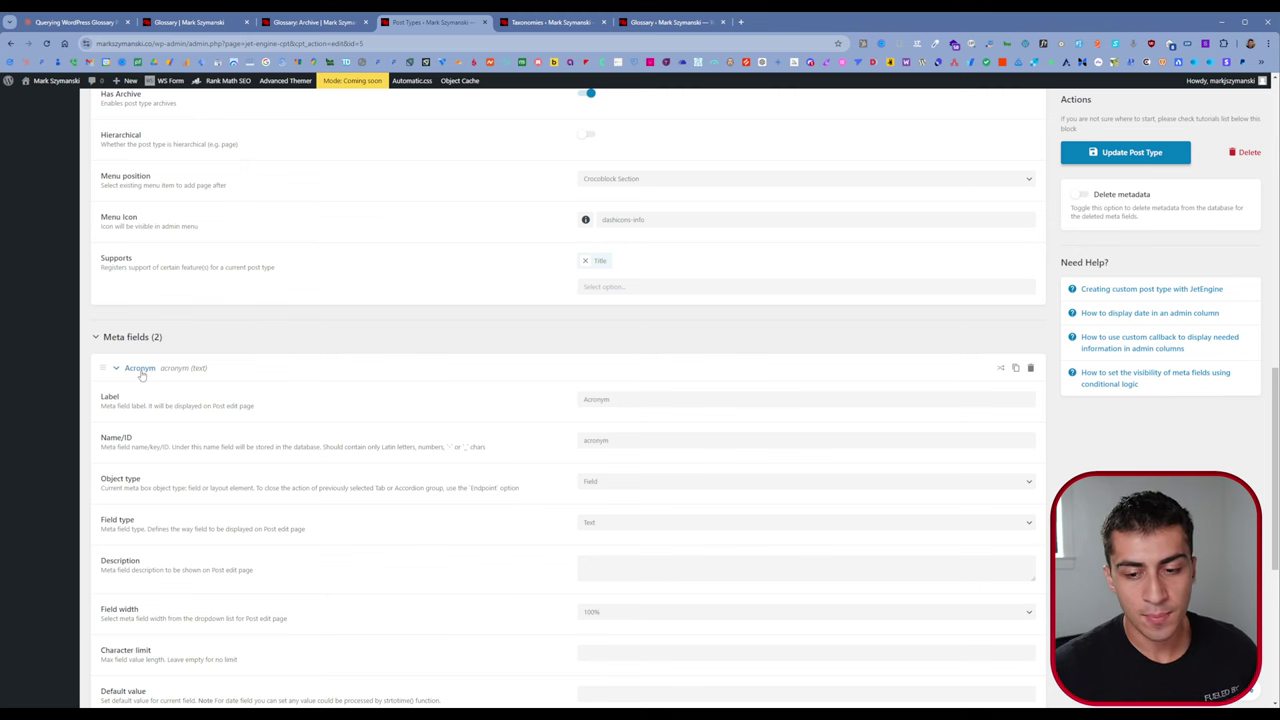
pyautogui.click(147, 370)
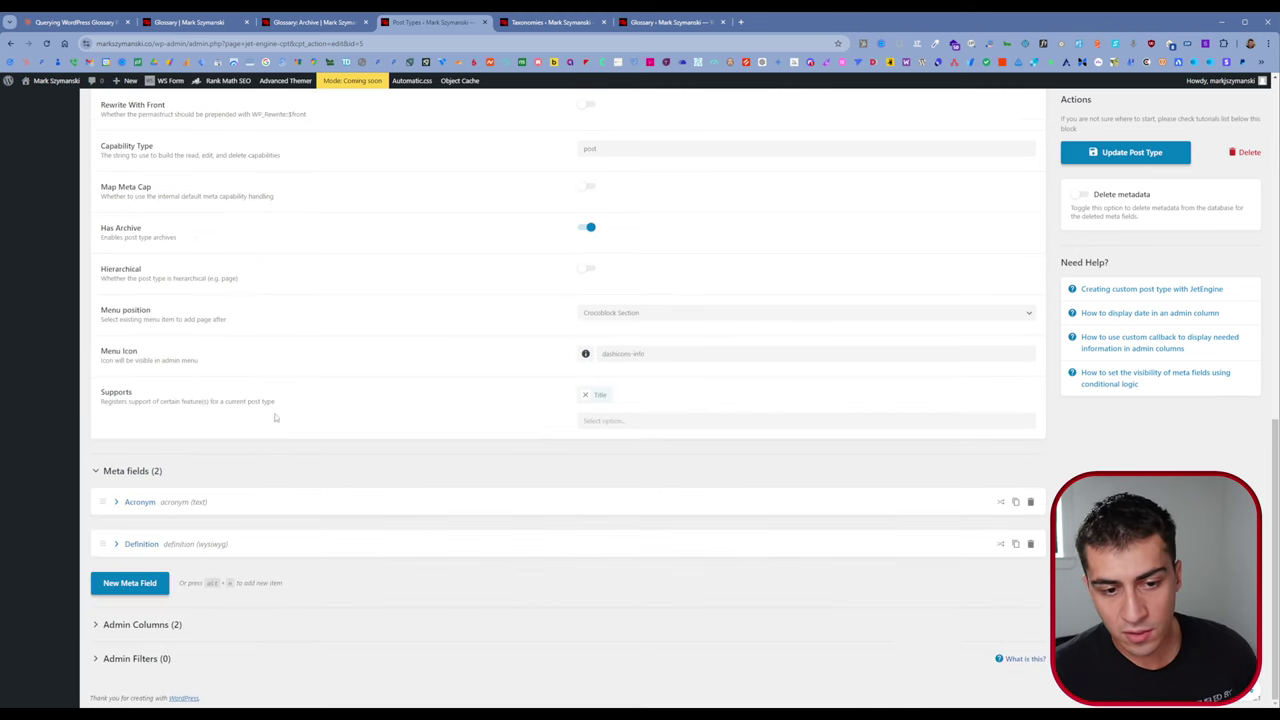
pyautogui.click(148, 543)
pyautogui.scroll(-2, 254, 514)
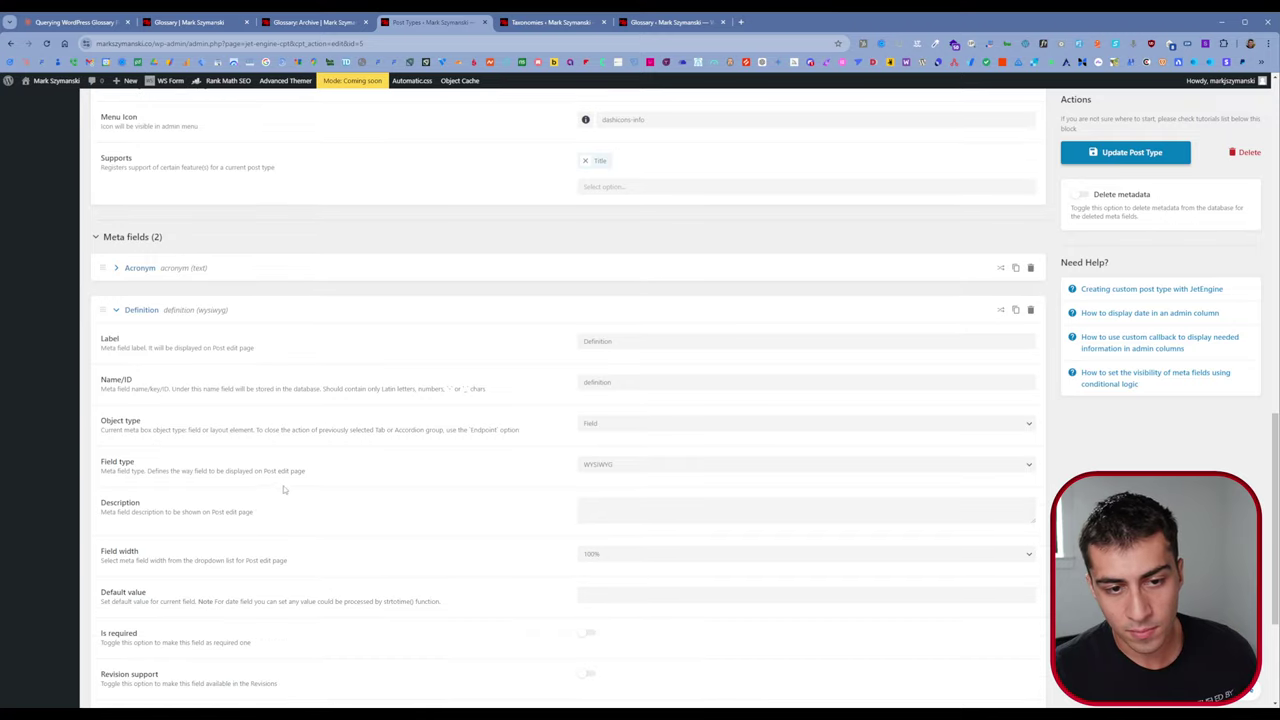
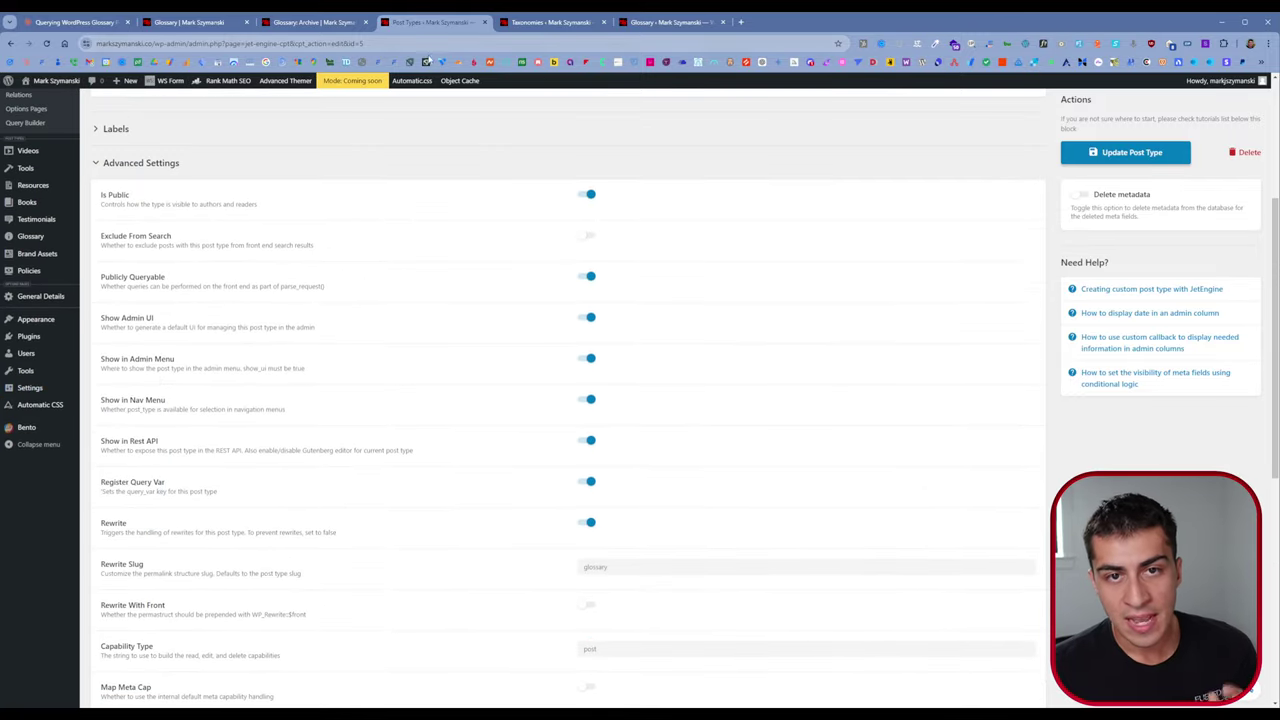
# Step: Open the User glossary entry in a new tab and review its Acronym, Definition and Also Known As fields
pyautogui.click(644, 21)
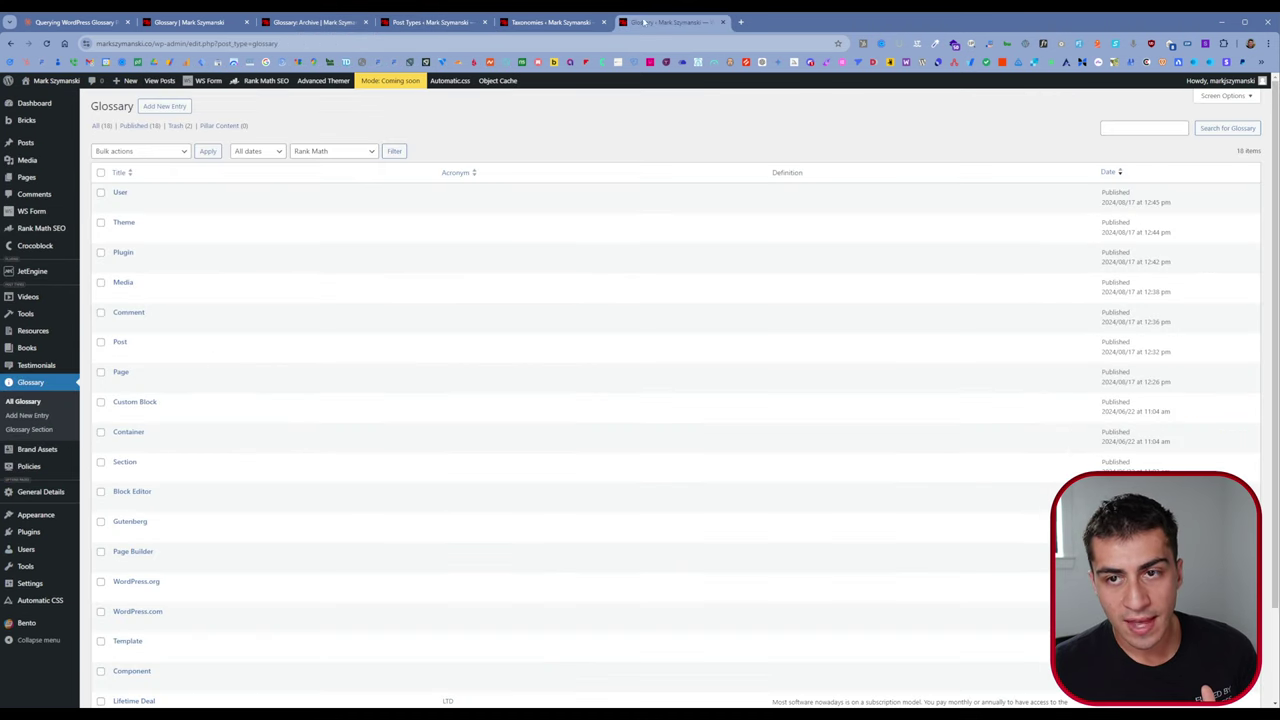
pyautogui.middleClick(121, 193)
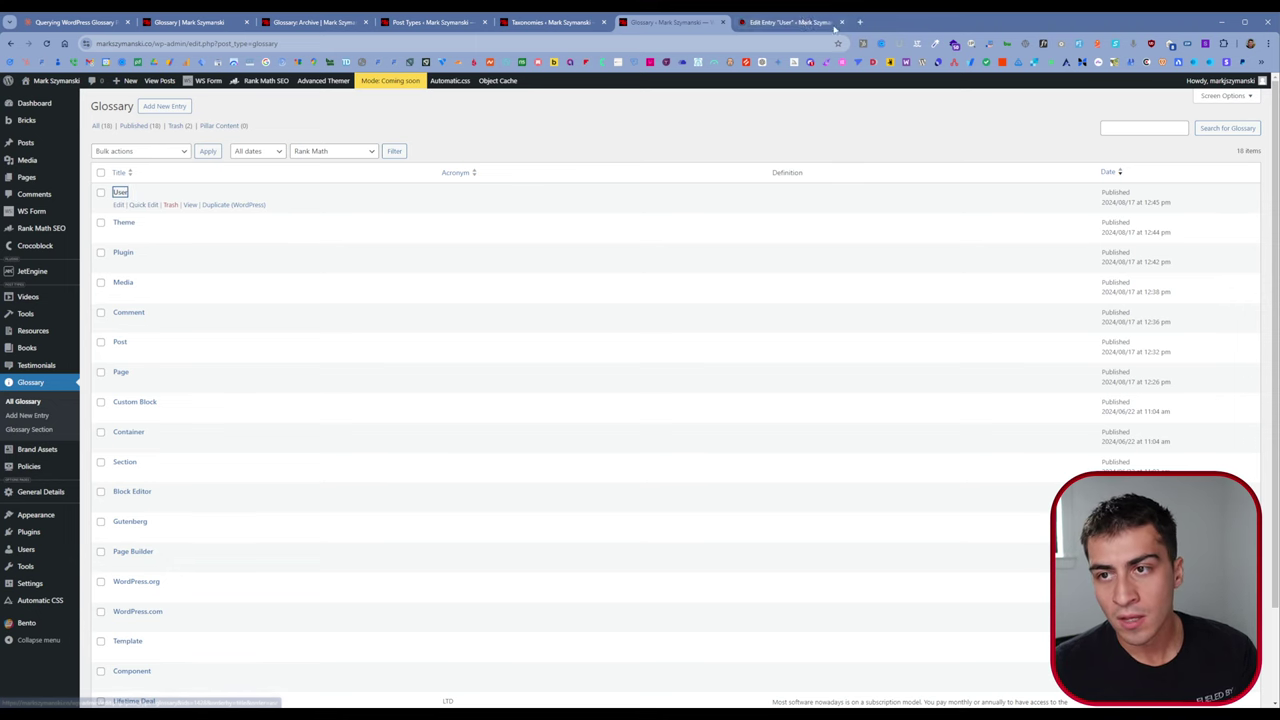
pyautogui.hotkey('ctrl', 'Tab')
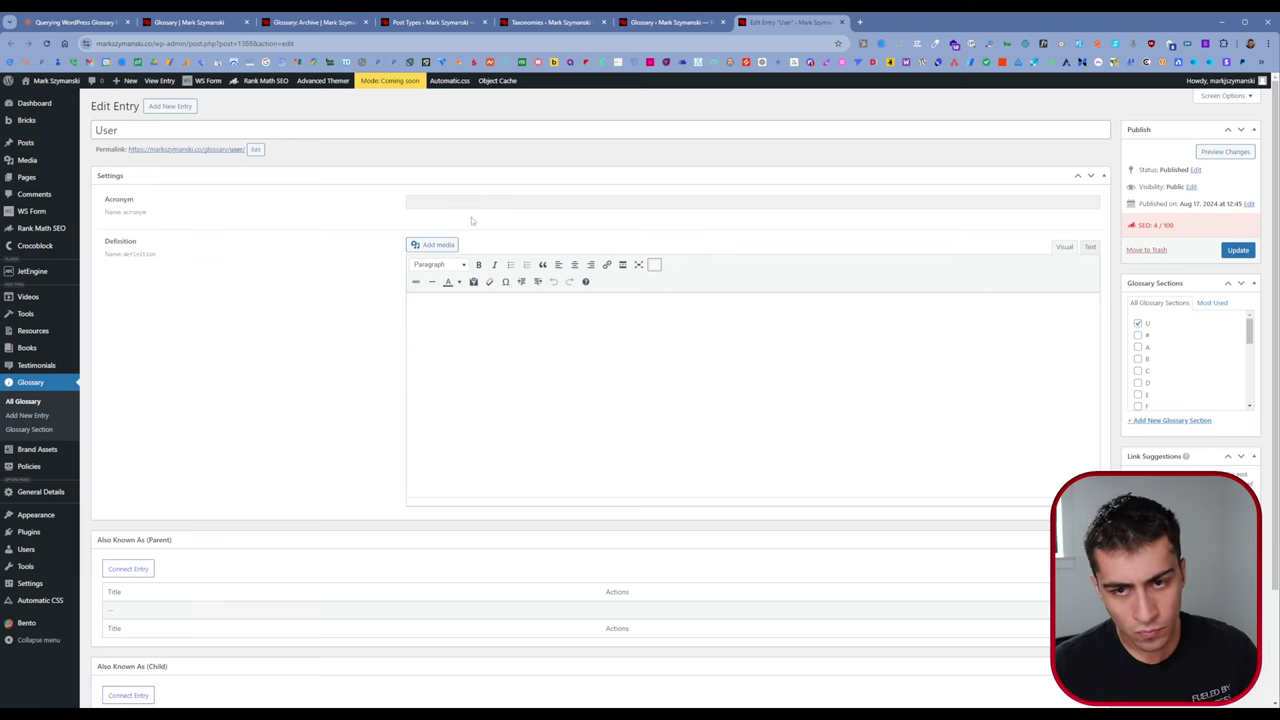
pyautogui.click(463, 201)
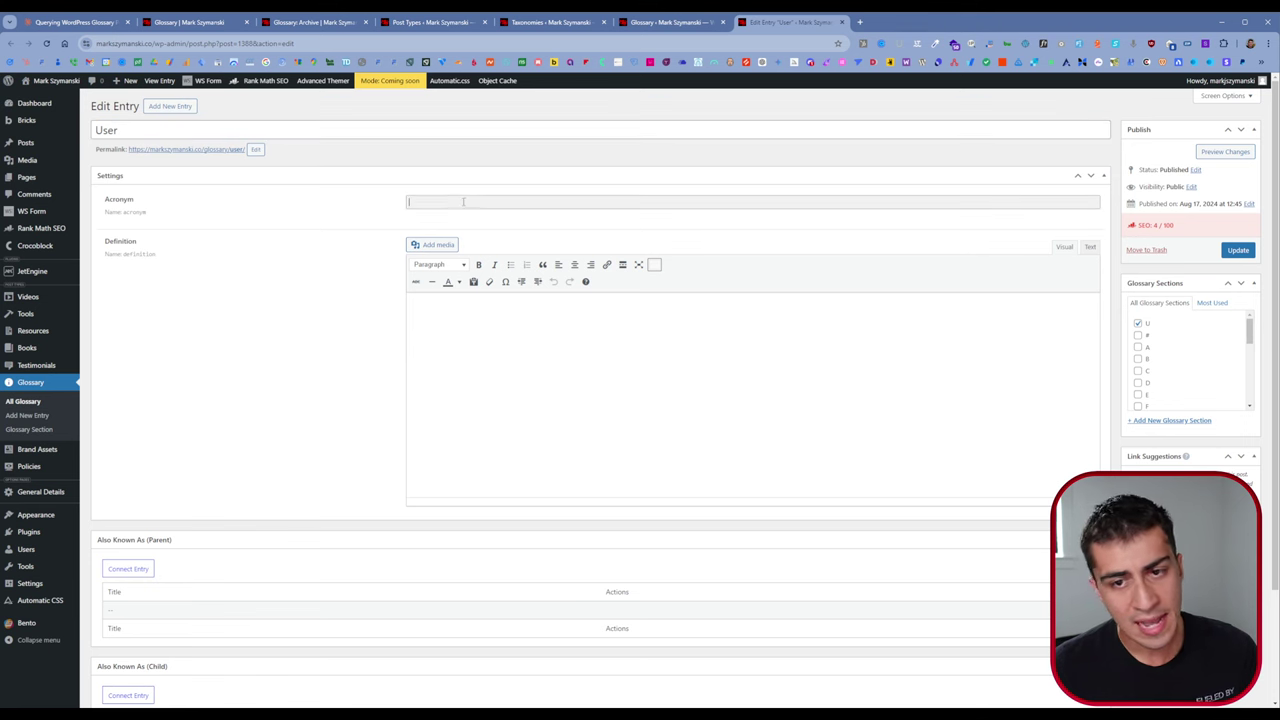
pyautogui.click(381, 164)
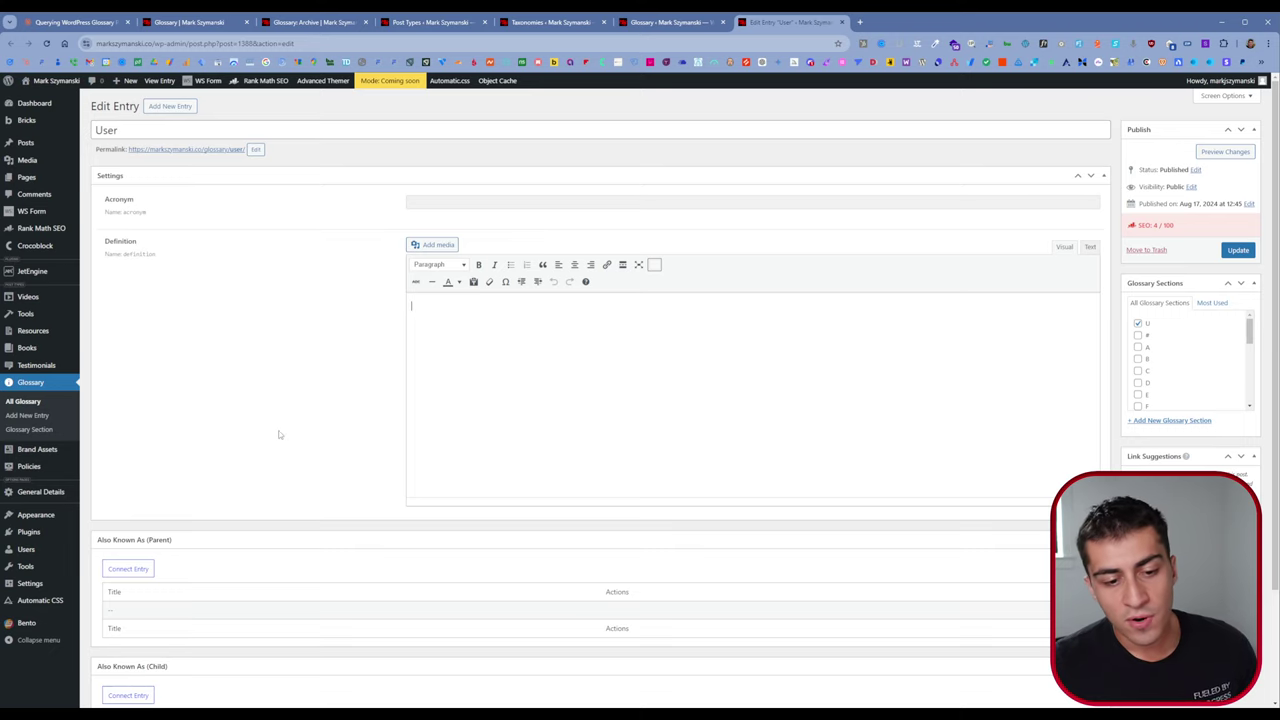
pyautogui.scroll(-2, 280, 435)
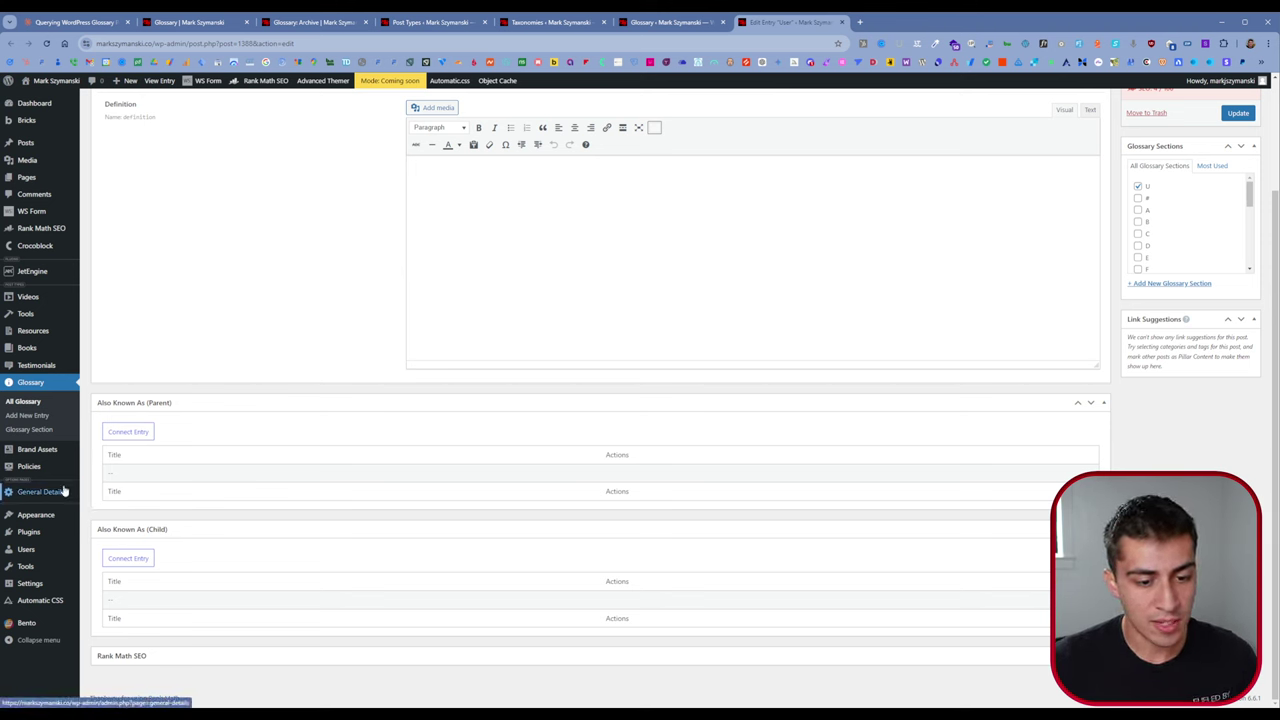
# Step: Open JetEngine's Relations in a new tab and examine the general settings of the Glossary Entries - Also Known As relation
pyautogui.moveTo(55, 367)
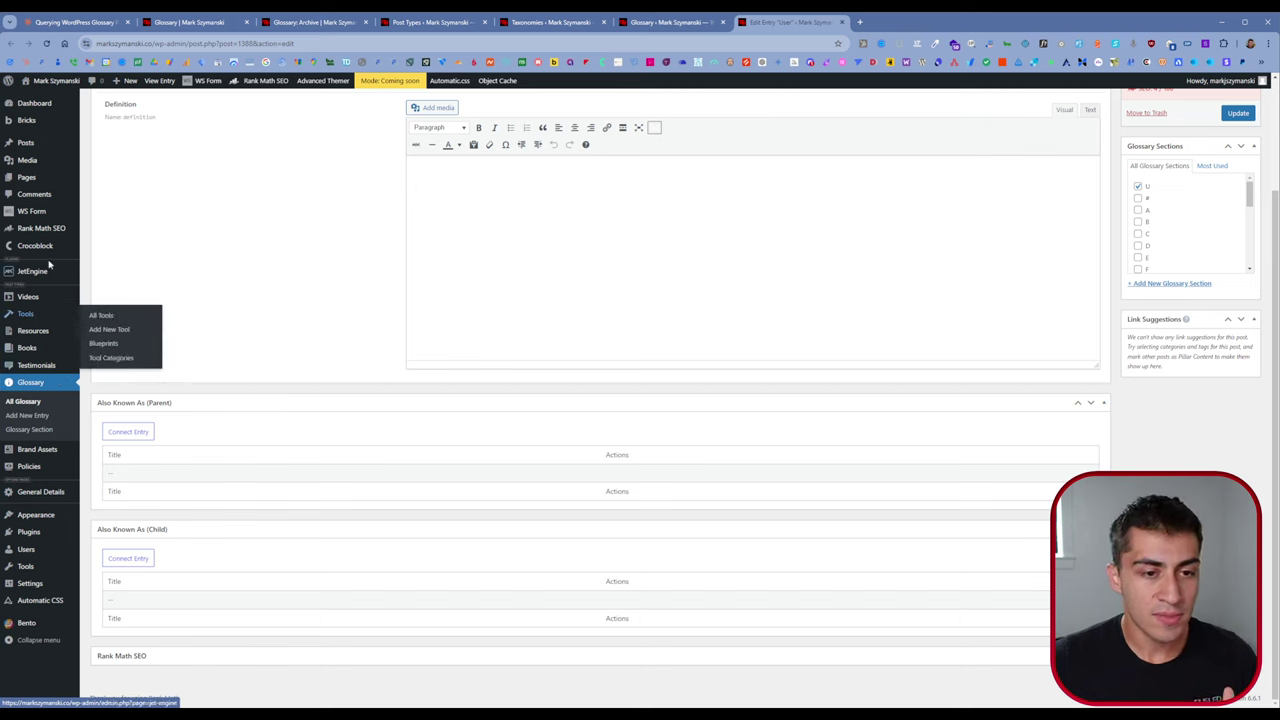
pyautogui.moveTo(50, 279)
pyautogui.middleClick(104, 343)
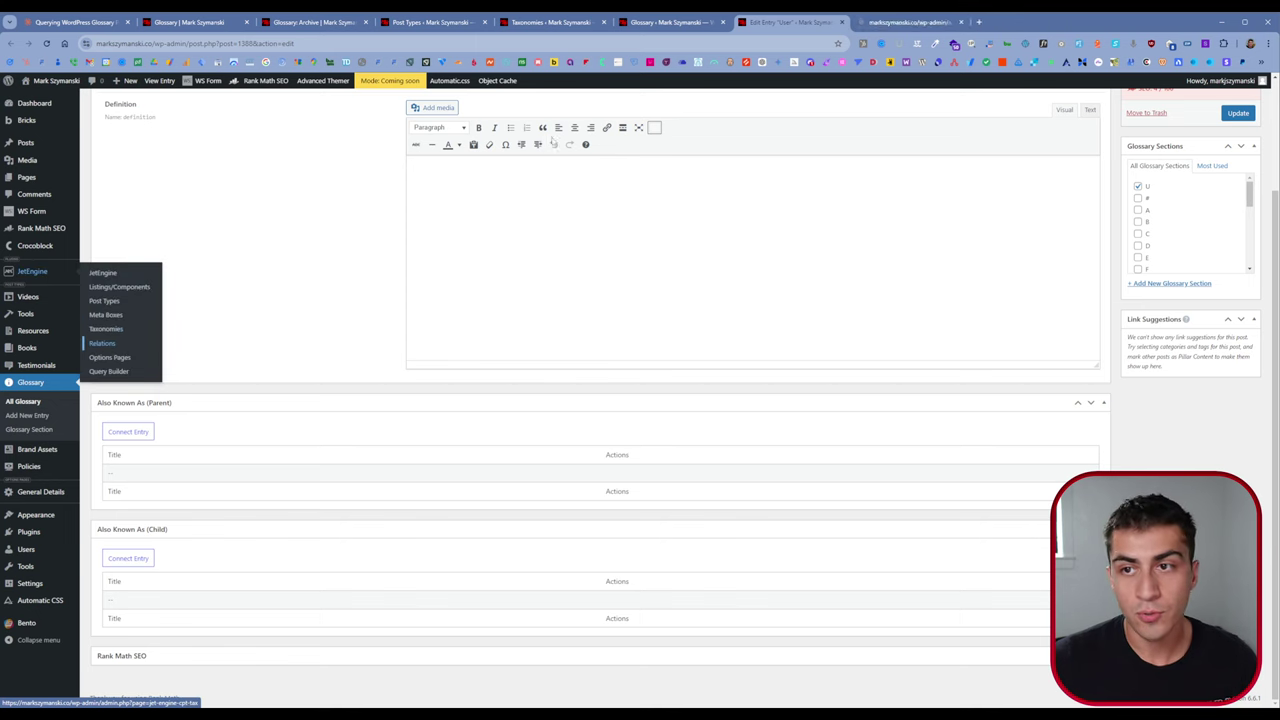
pyautogui.hotkey('ctrl', 'Tab')
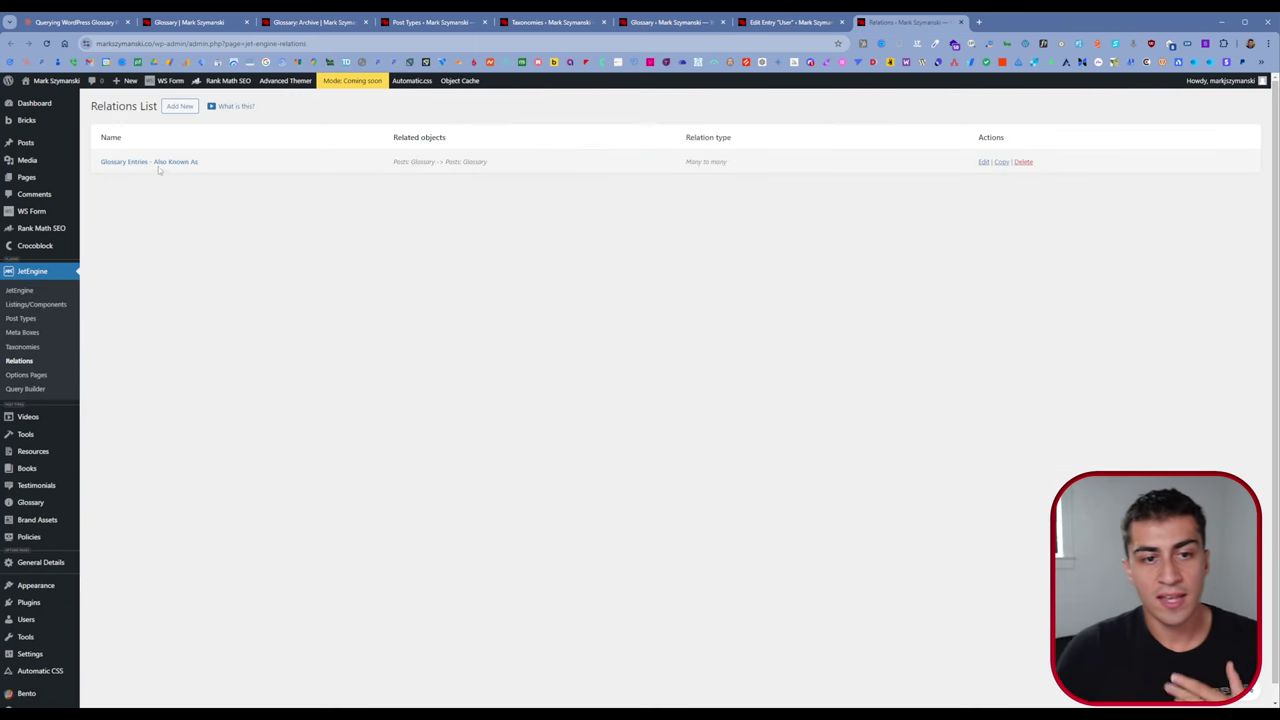
pyautogui.click(158, 164)
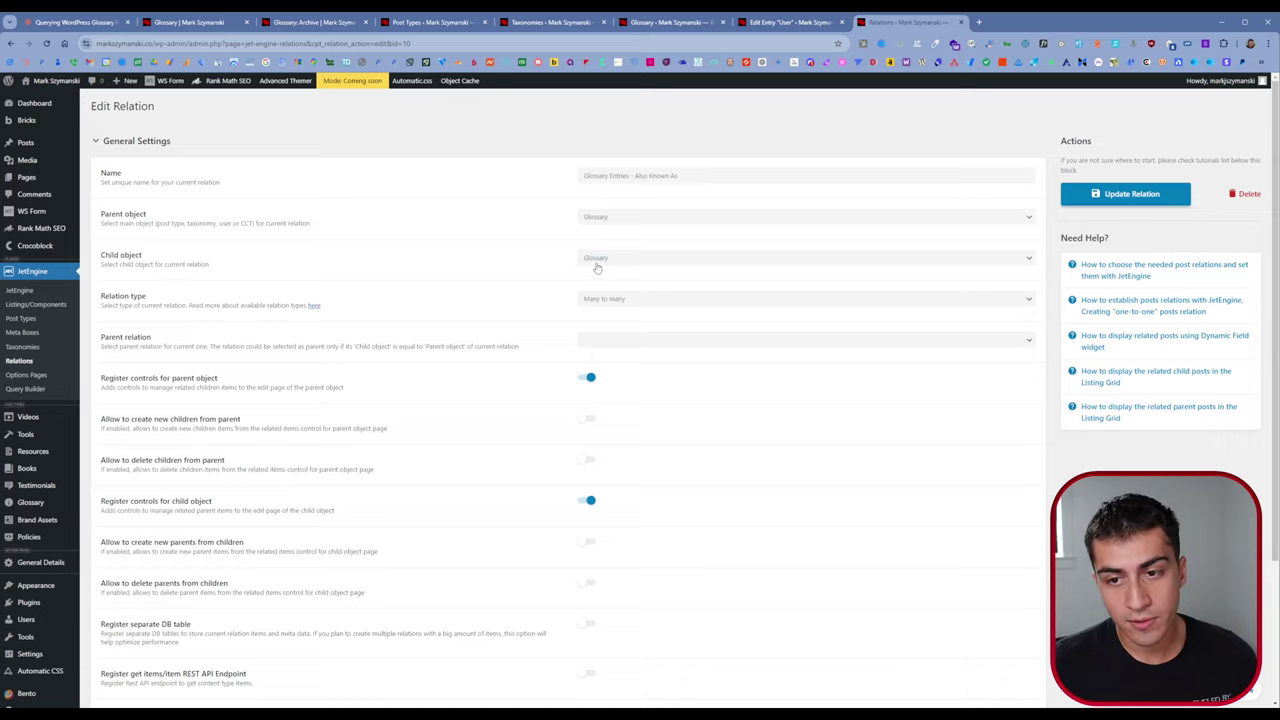
pyautogui.scroll(-1, 596, 266)
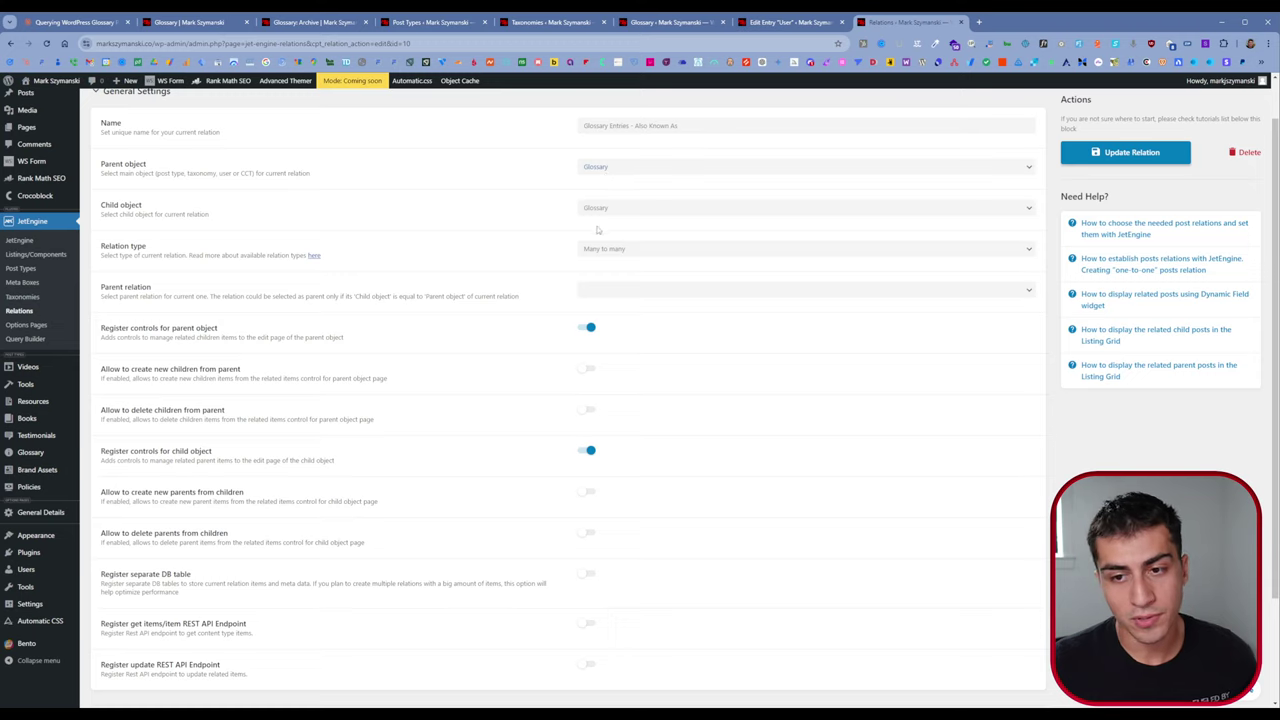
pyautogui.scroll(-1, 604, 240)
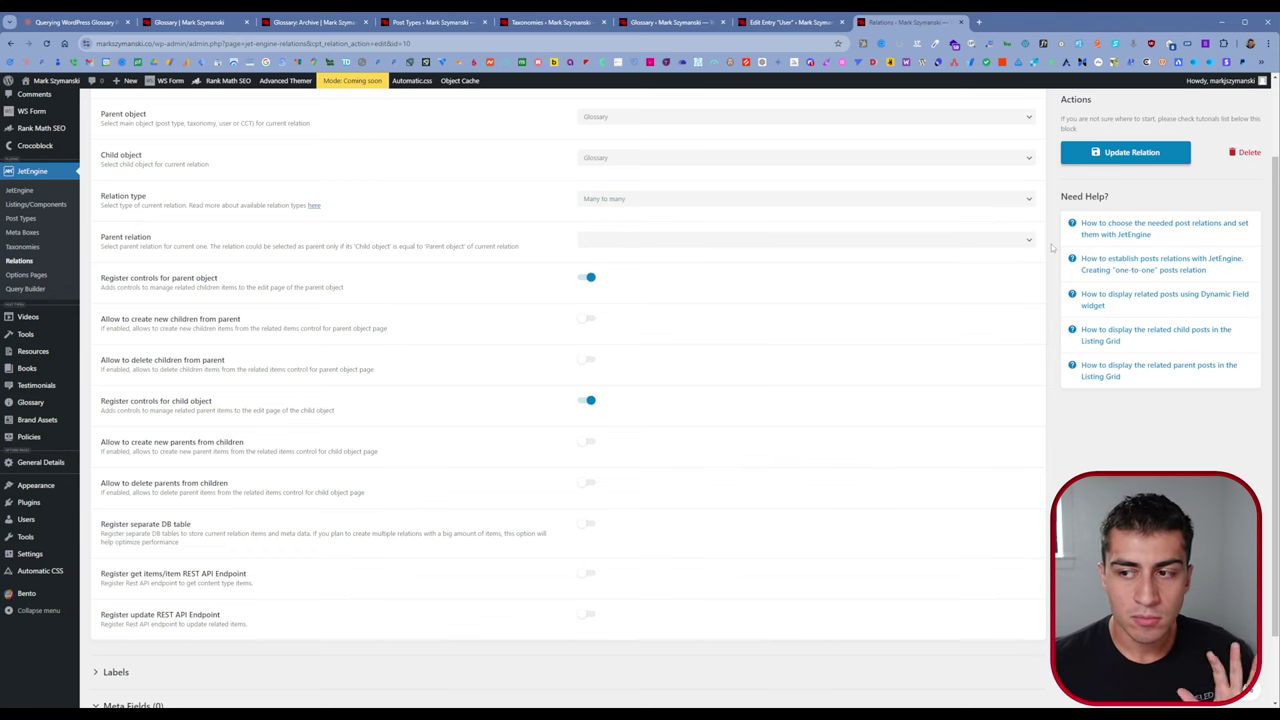
pyautogui.scroll(2, 1052, 247)
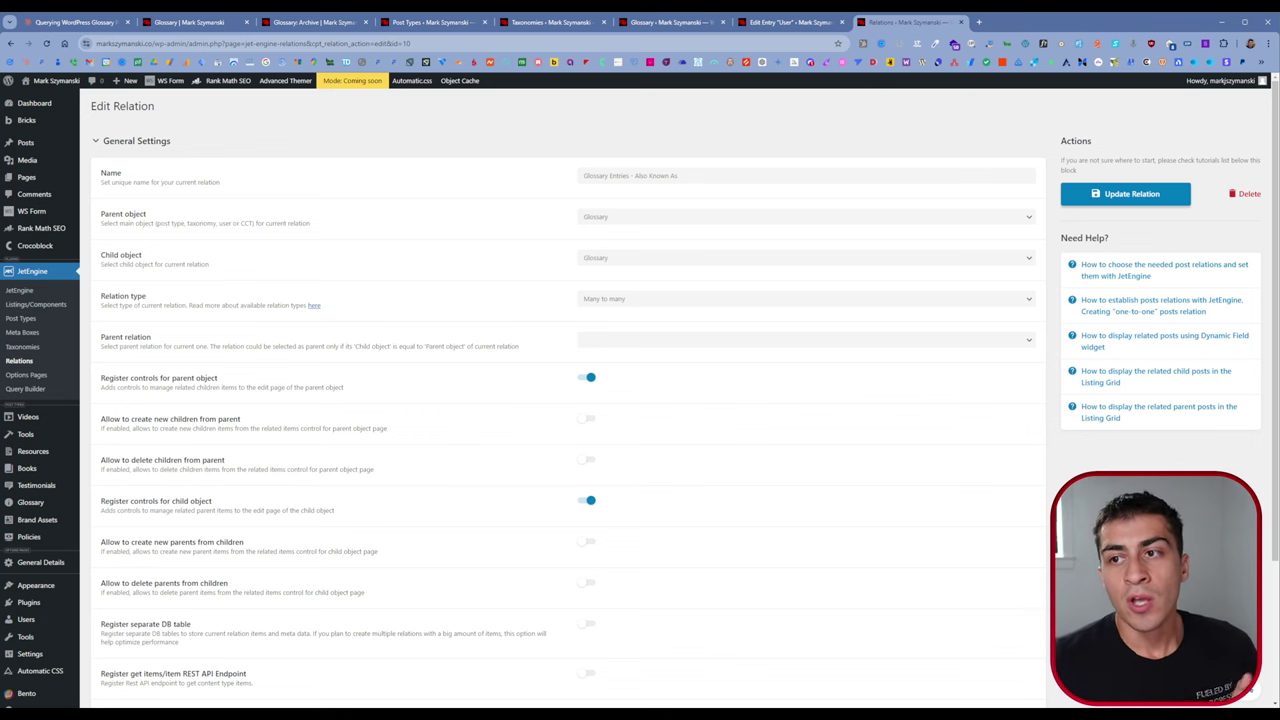
# Step: Close the Relations page and examine the letter headings and grouped terms on the public Glossary page
pyautogui.click(960, 22)
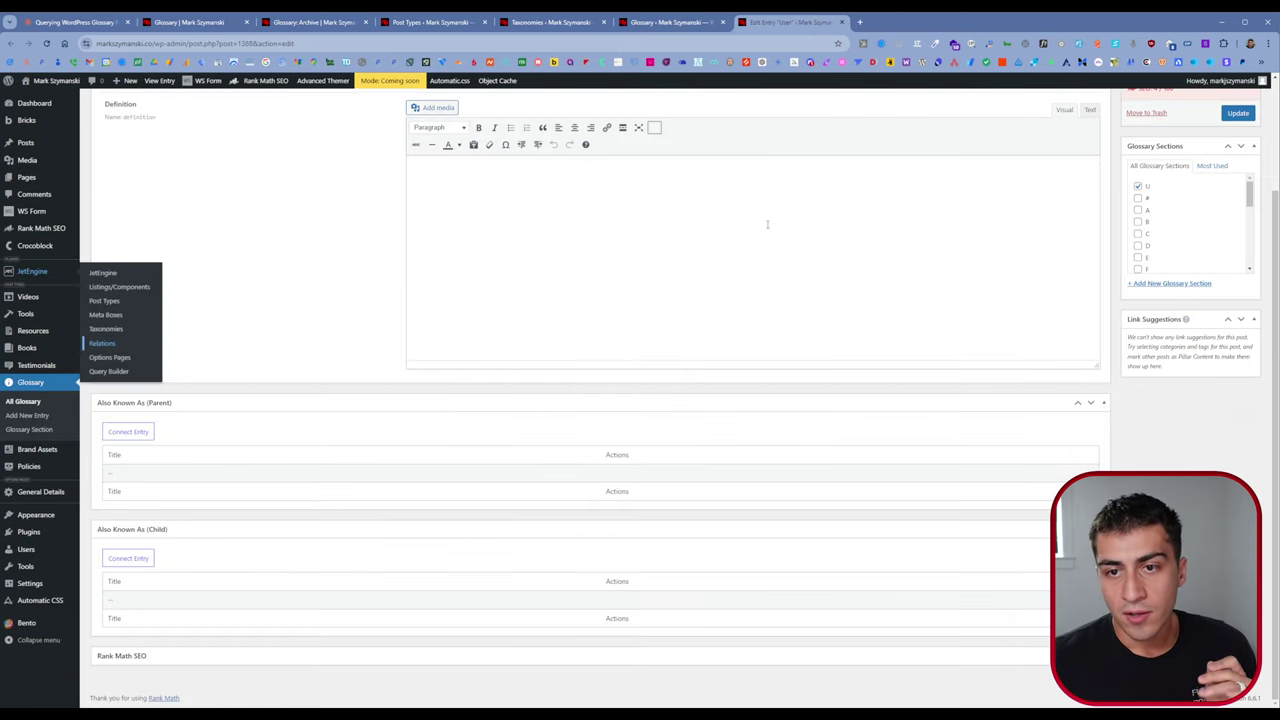
pyautogui.scroll(3, 767, 224)
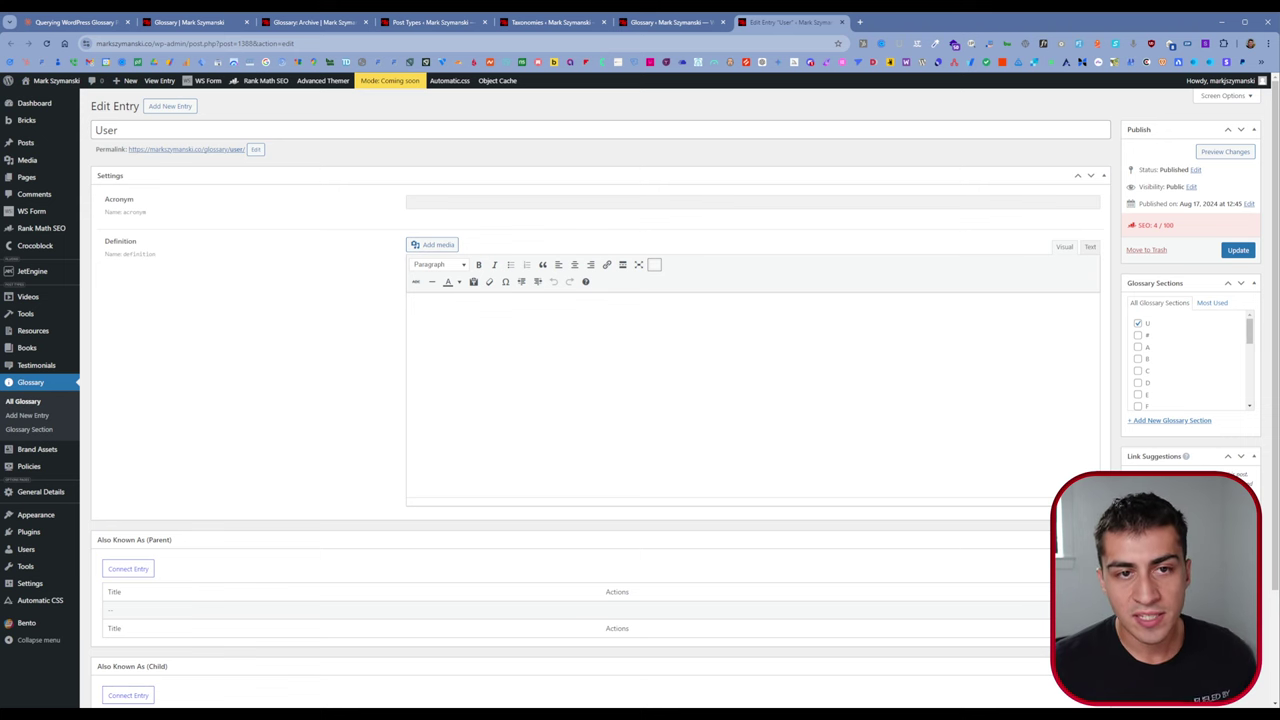
pyautogui.click(189, 23)
pyautogui.scroll(-2, 481, 299)
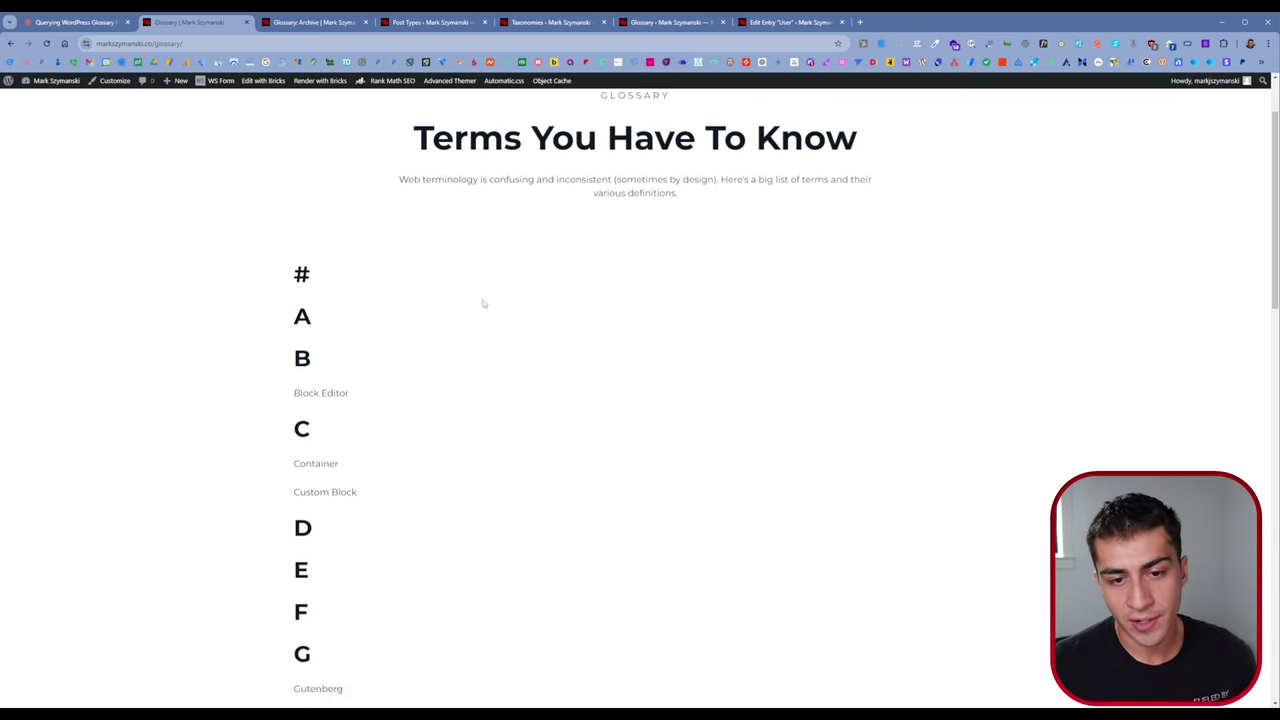
pyautogui.scroll(1, 482, 303)
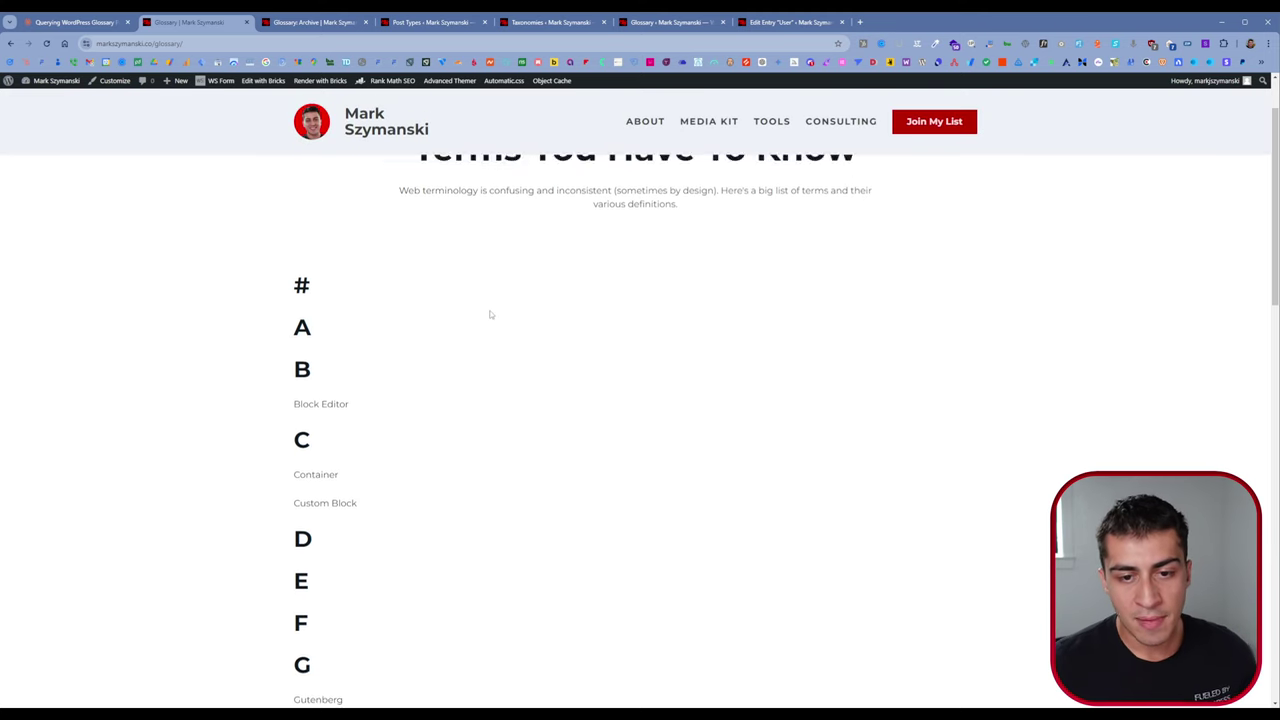
pyautogui.scroll(2, 491, 314)
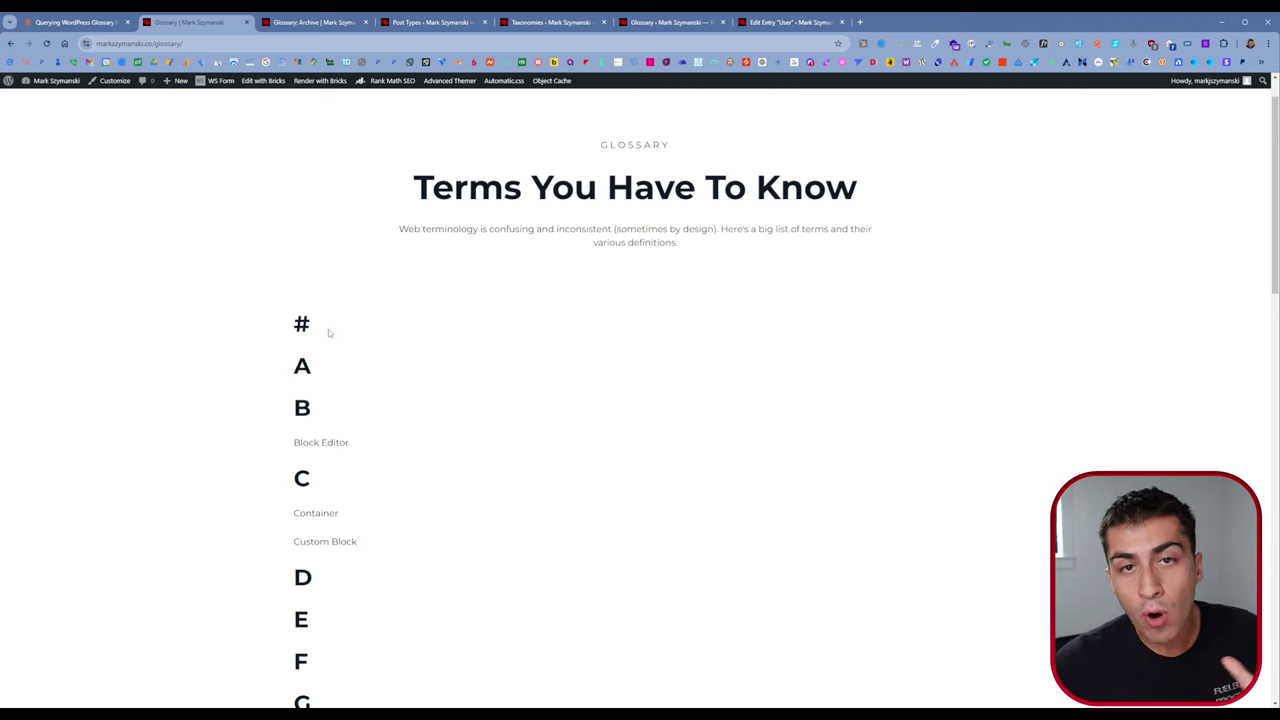
pyautogui.scroll(-1, 336, 368)
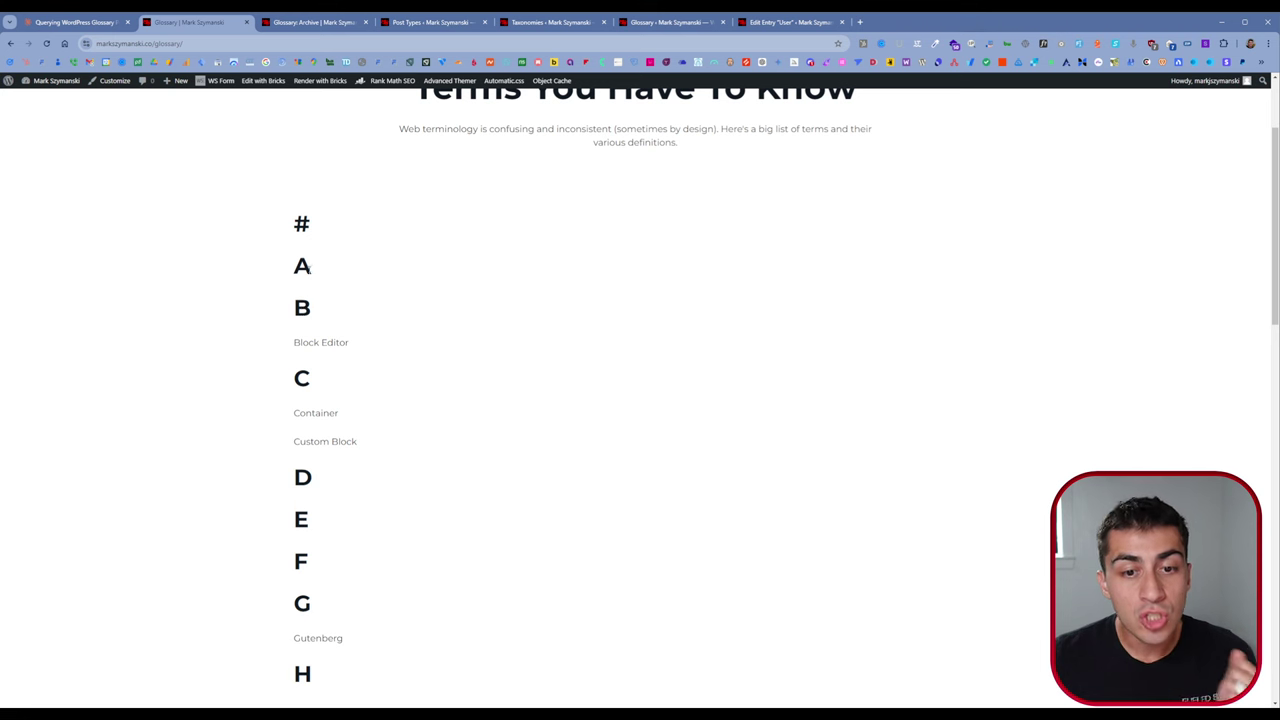
pyautogui.doubleClick(305, 266)
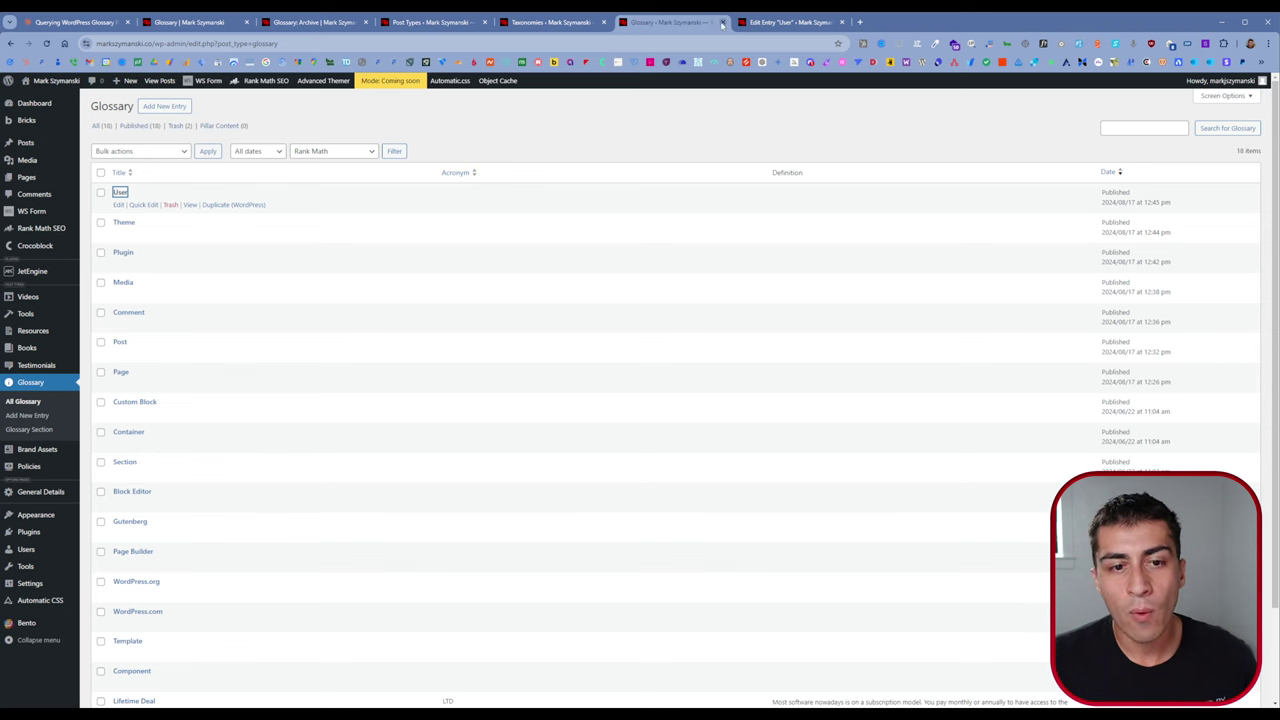
# Step: Open the Glossary Sections taxonomy in JetEngine and review its name, slug and assigned post type
pyautogui.click(568, 22)
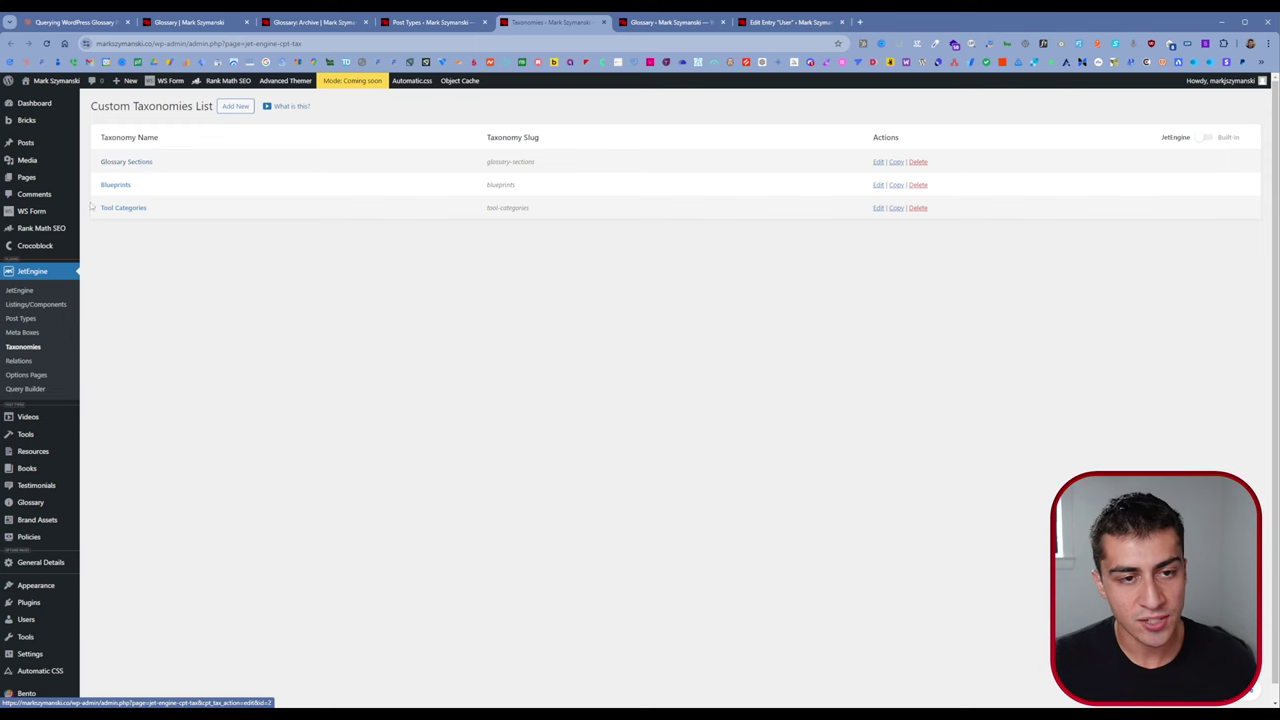
pyautogui.click(124, 164)
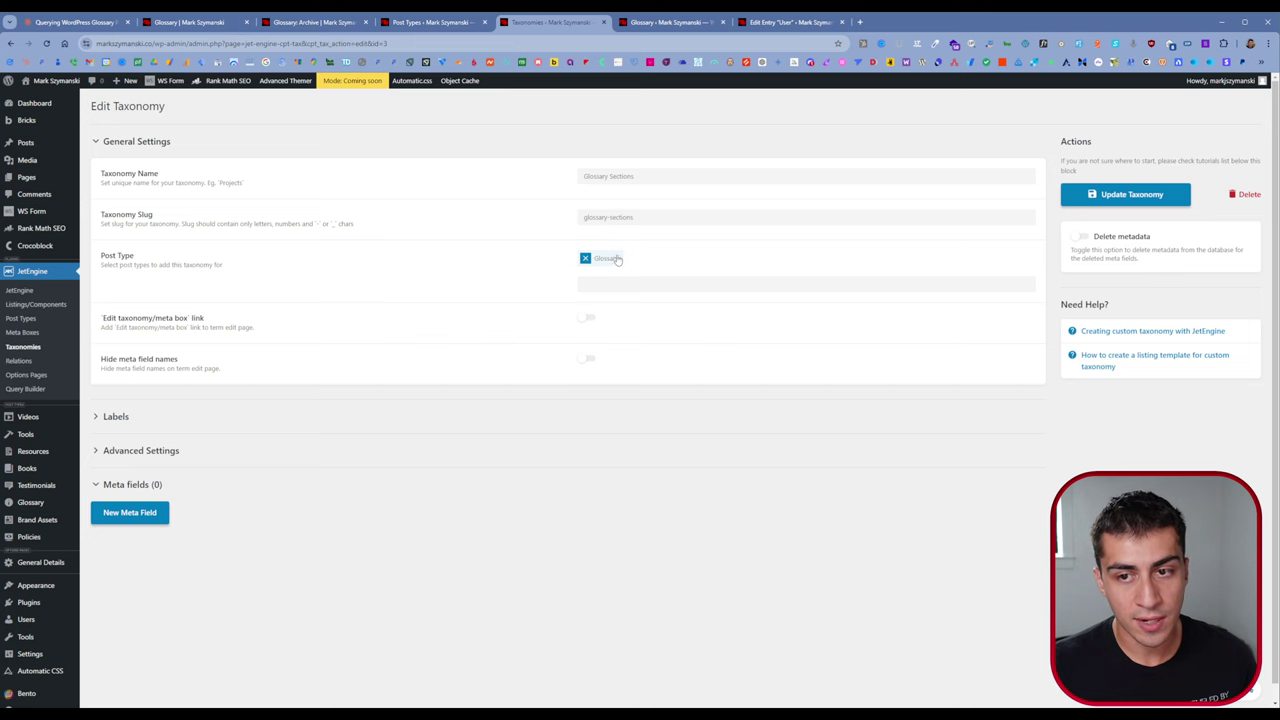
pyautogui.moveTo(585, 176); pyautogui.dragTo(650, 177)
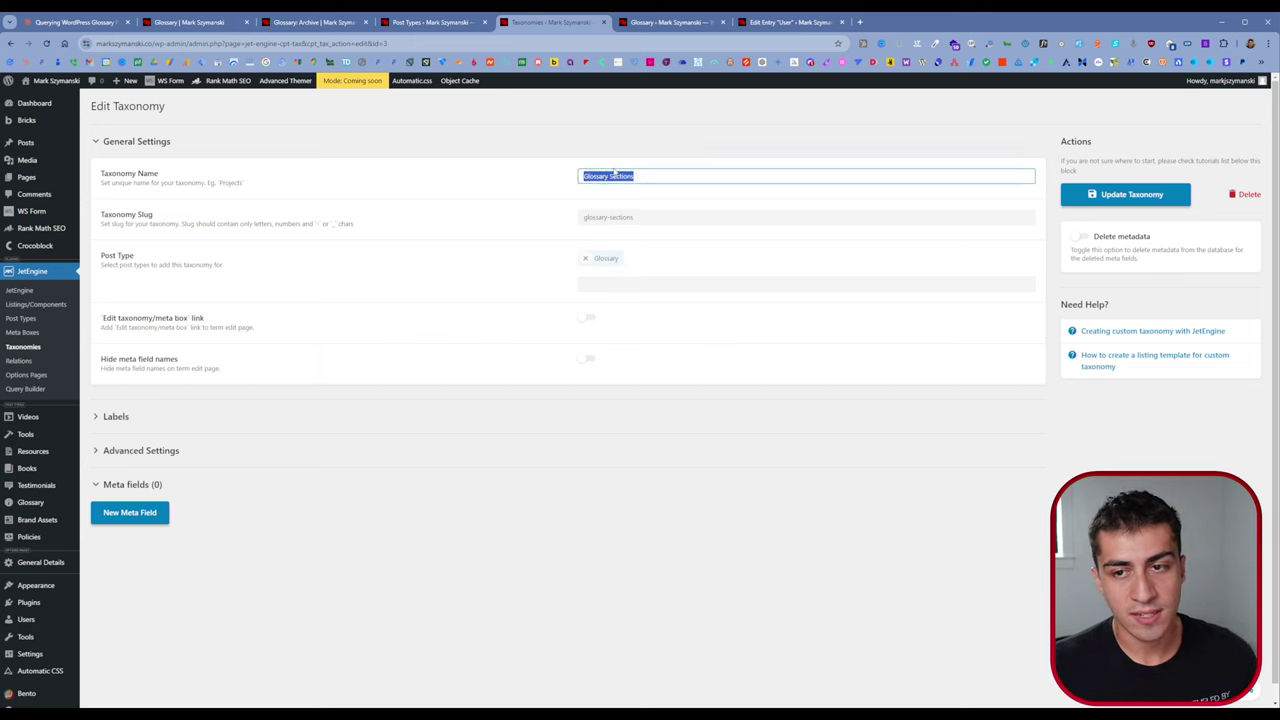
pyautogui.click(218, 421)
pyautogui.click(514, 426)
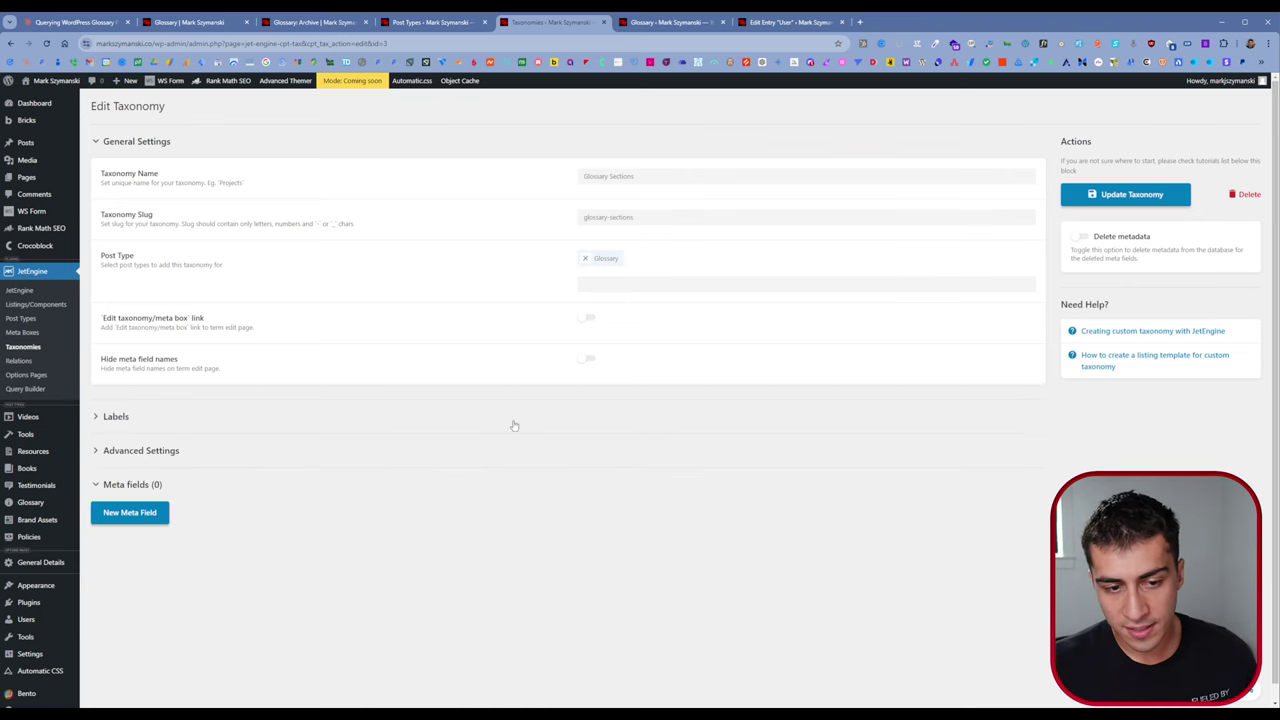
# Step: Expand the Glossary Sections taxonomy's advanced settings and review them, focusing on the Hierarchical option
pyautogui.click(410, 451)
pyautogui.scroll(-3, 667, 421)
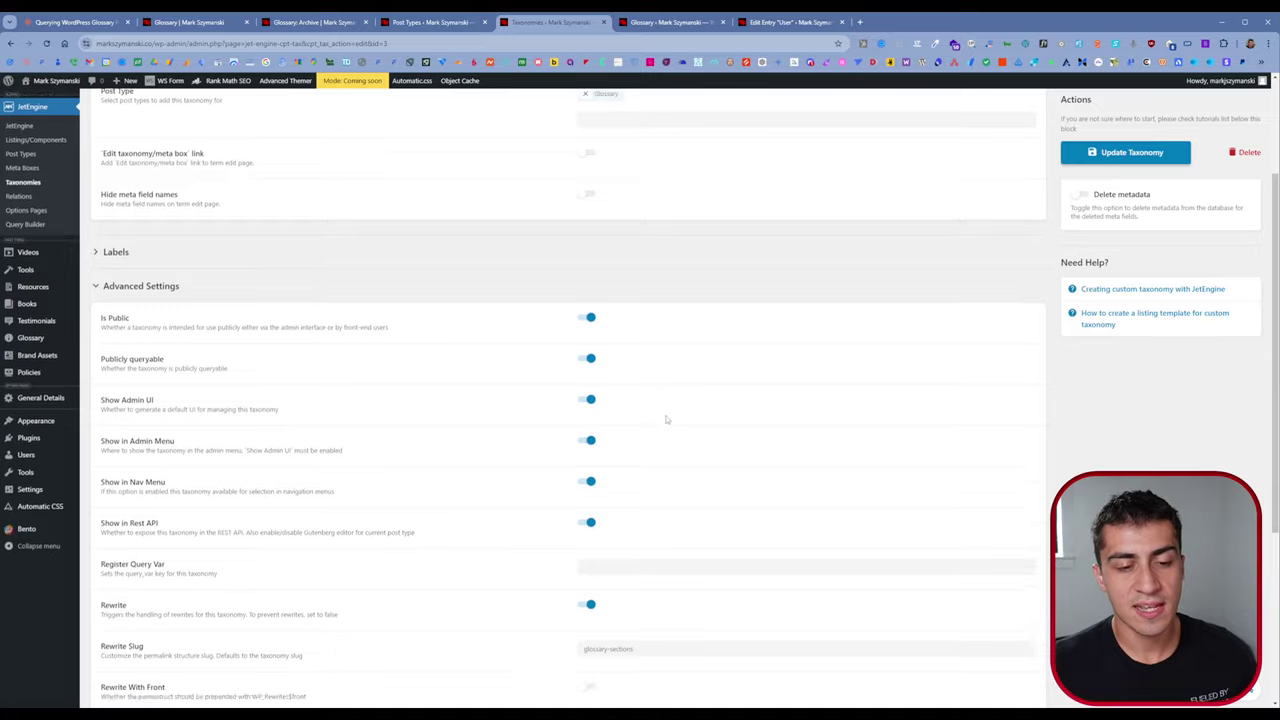
pyautogui.scroll(-4, 667, 420)
pyautogui.scroll(-3, 658, 377)
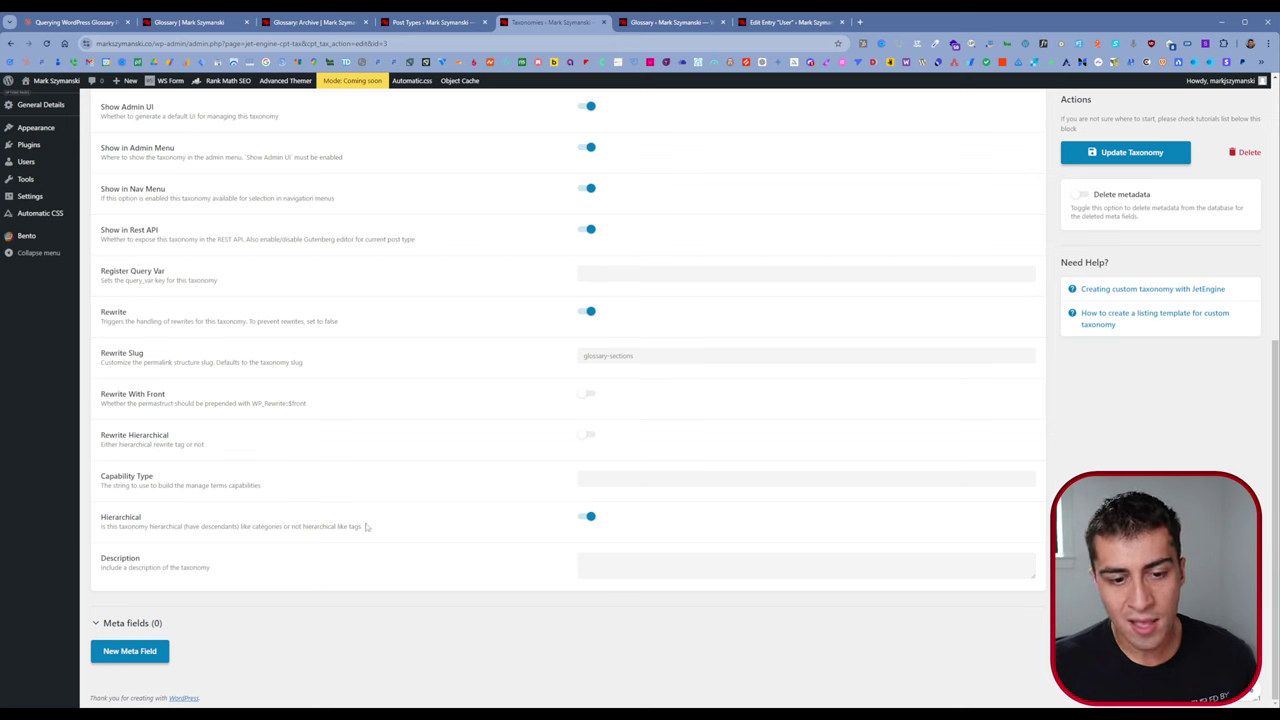
pyautogui.moveTo(145, 519); pyautogui.dragTo(102, 528)
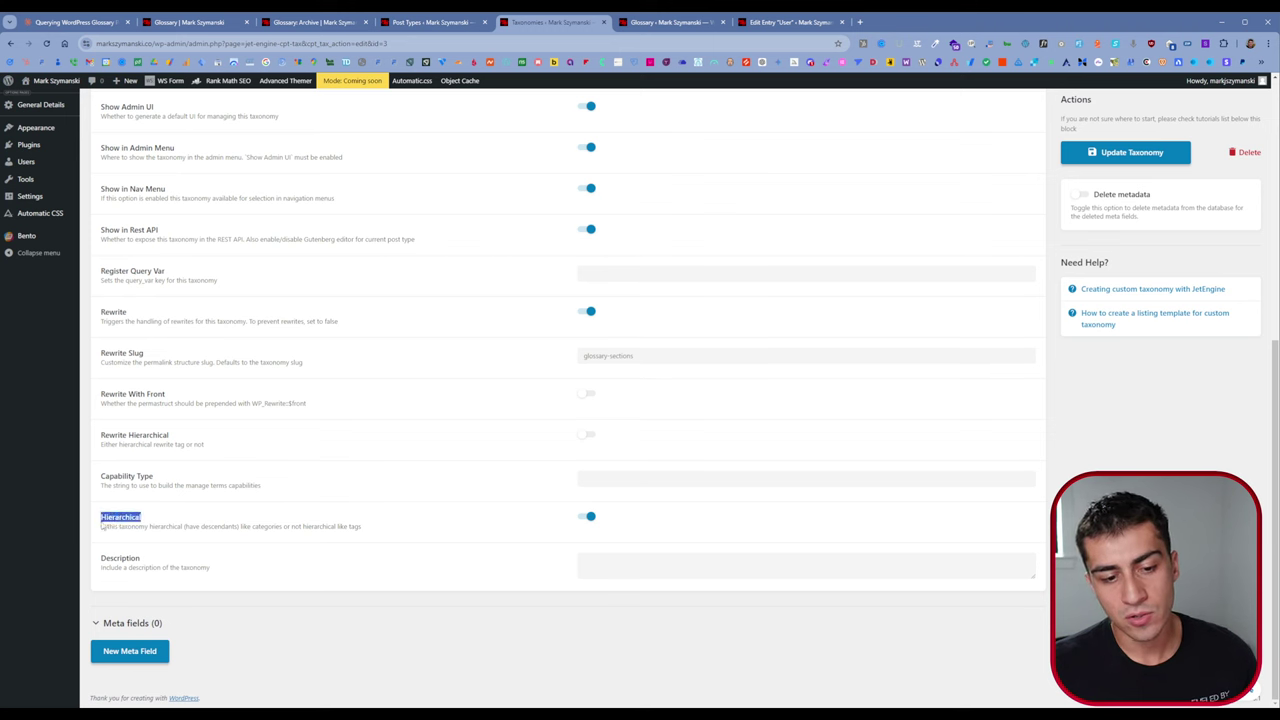
pyautogui.click(87, 524)
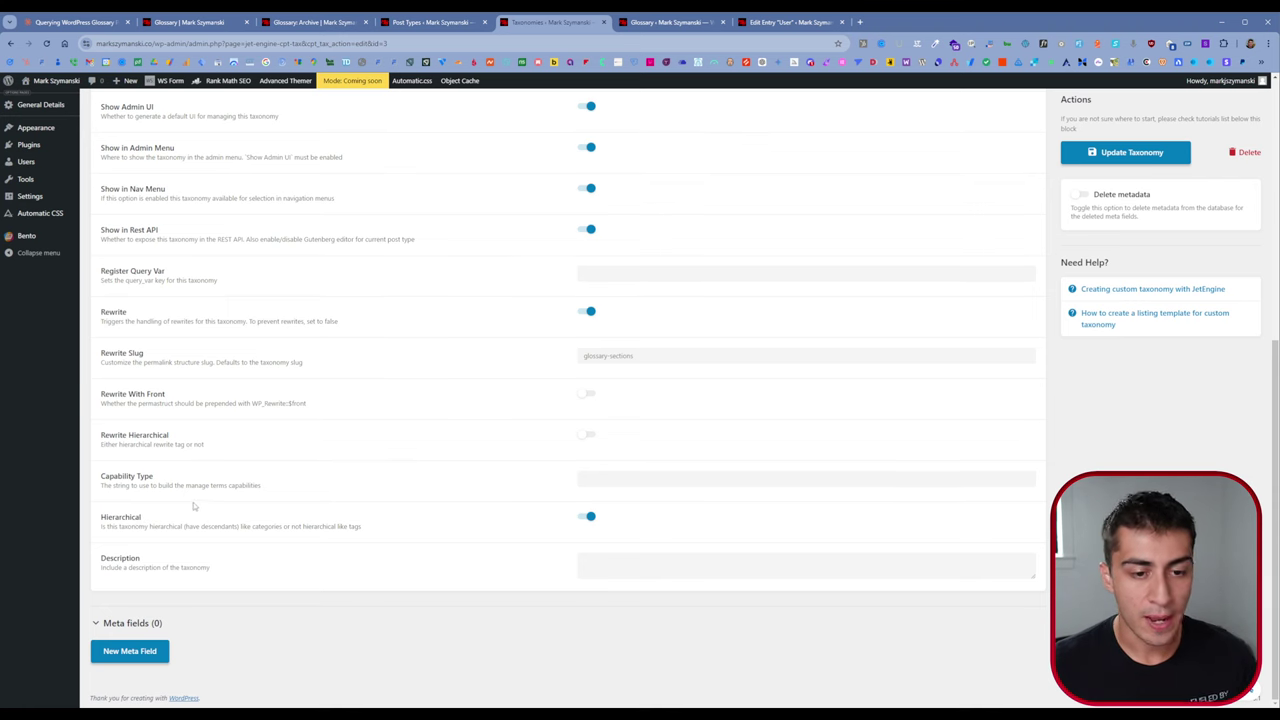
pyautogui.scroll(3, 196, 507)
pyautogui.scroll(5, 240, 478)
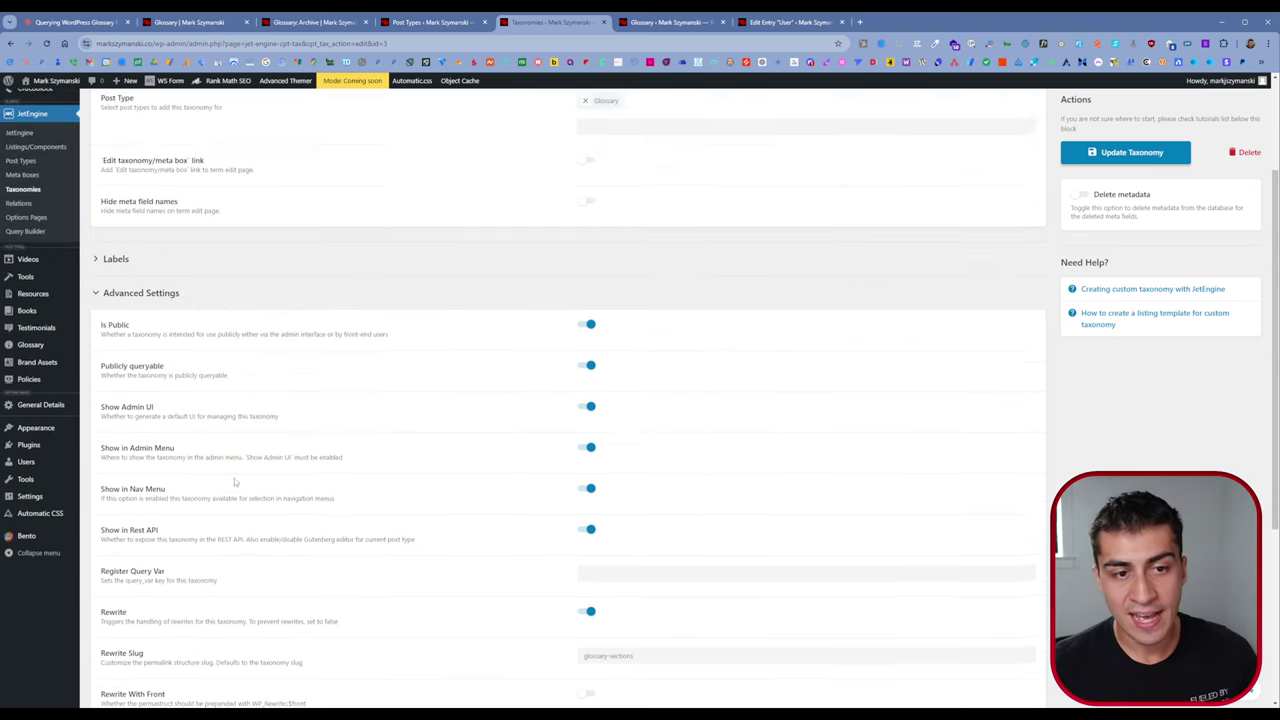
pyautogui.scroll(1, 278, 467)
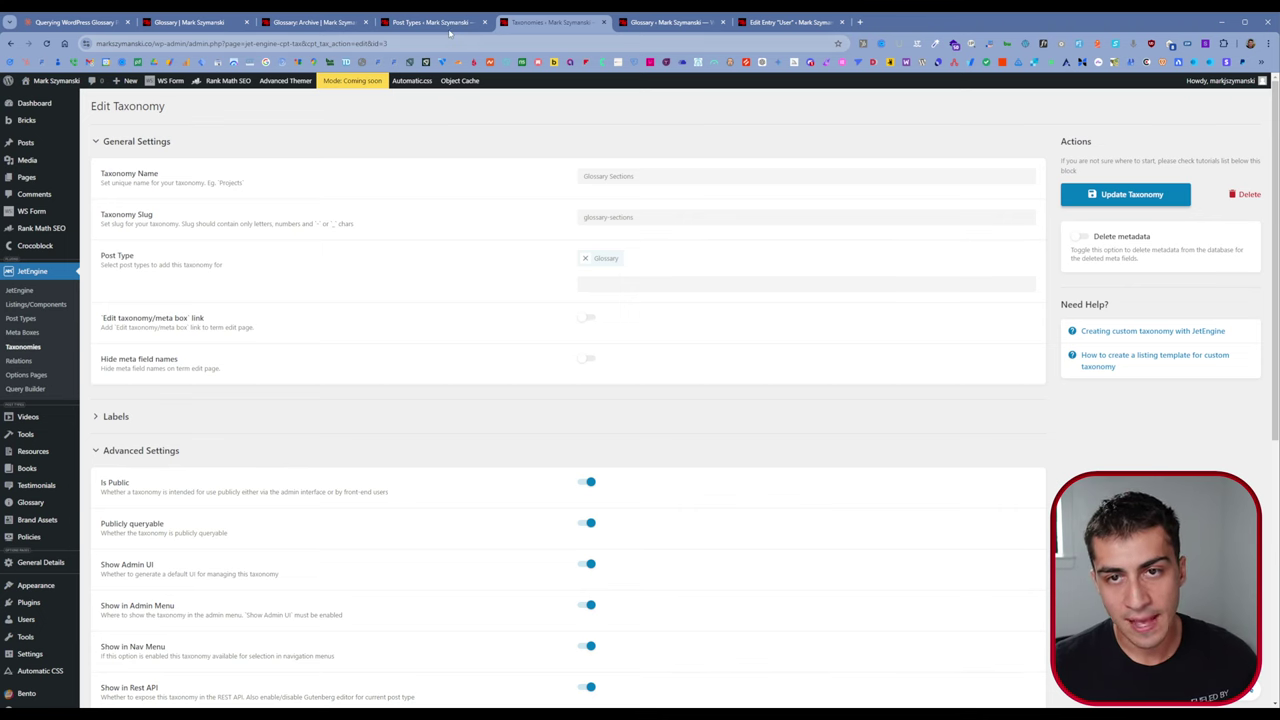
# Step: Close the Post Types and Taxonomies pages to return to the list of glossary entries
pyautogui.click(478, 26)
pyautogui.click(483, 23)
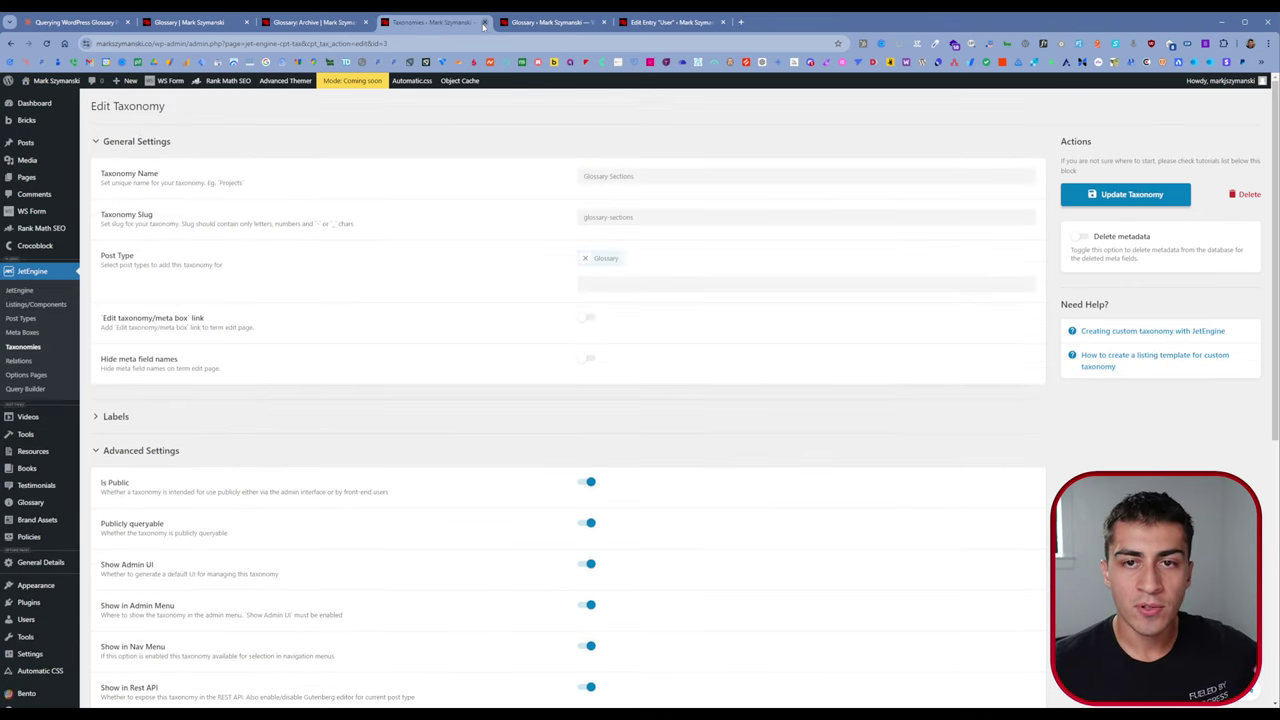
pyautogui.click(483, 23)
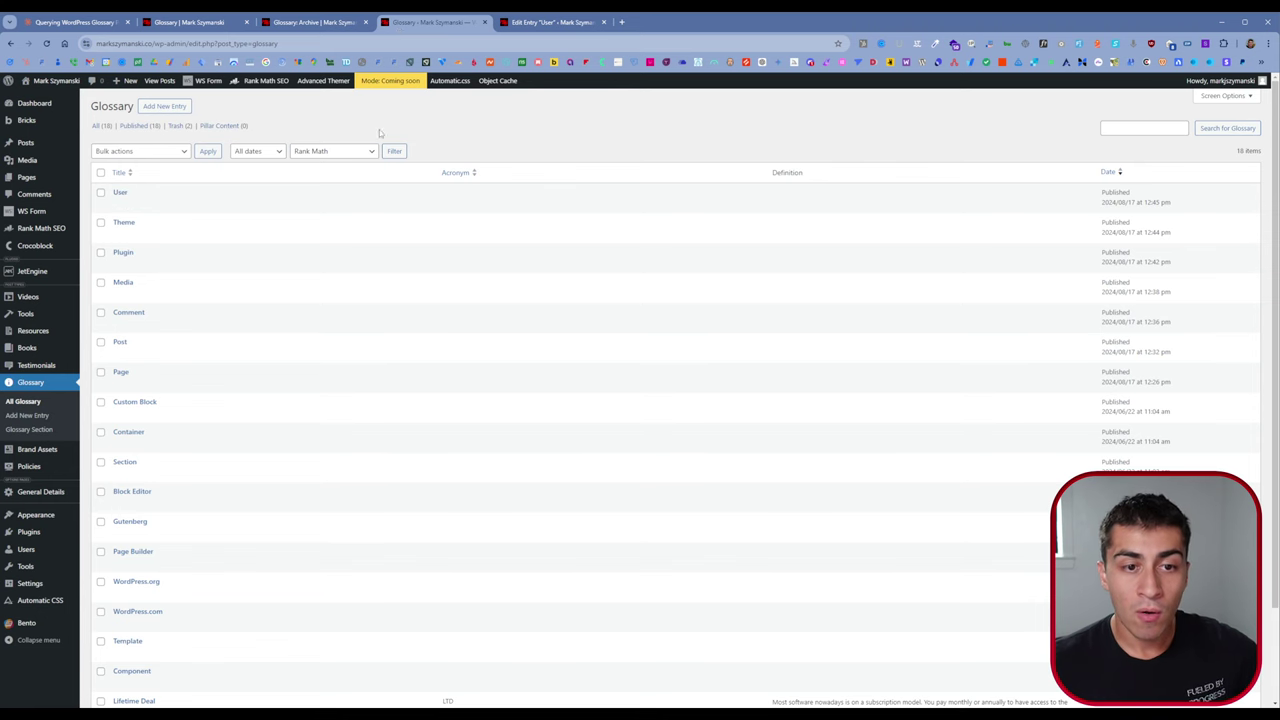
# Step: Start a new glossary entry from the User entry's edit page and title it "www"
pyautogui.hotkey('ctrl', 'Tab')
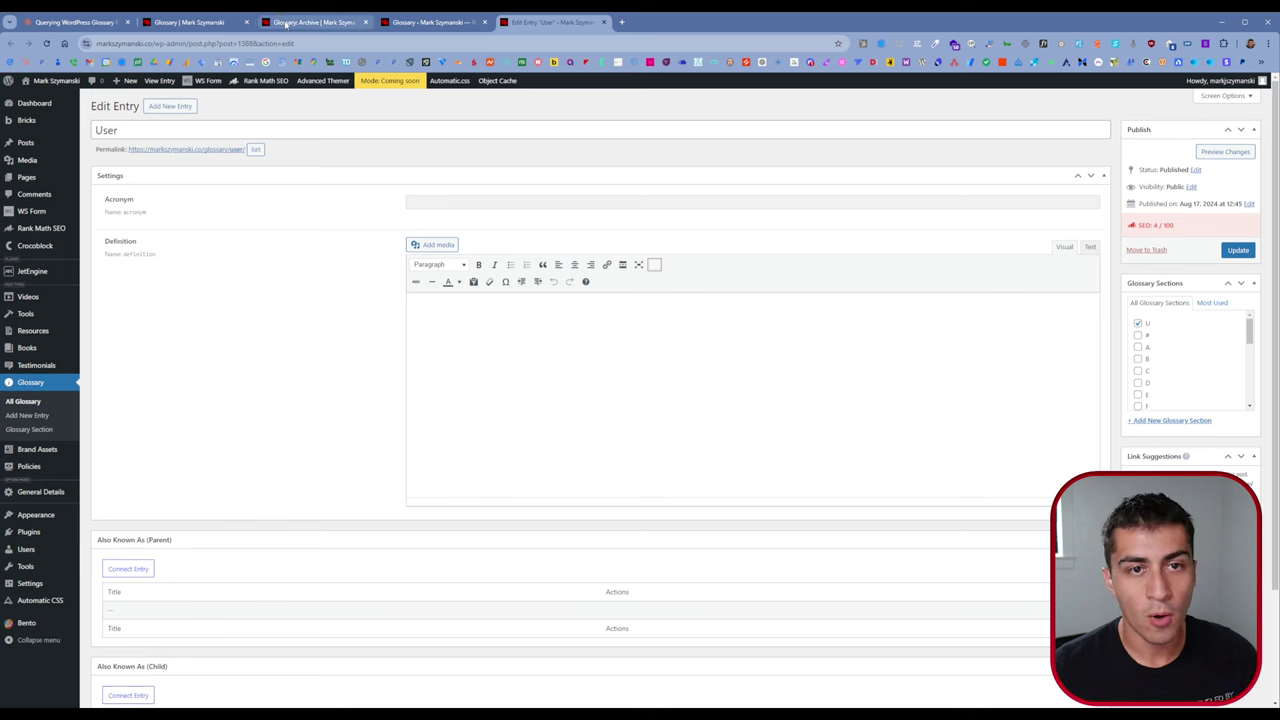
pyautogui.moveTo(221, 26)
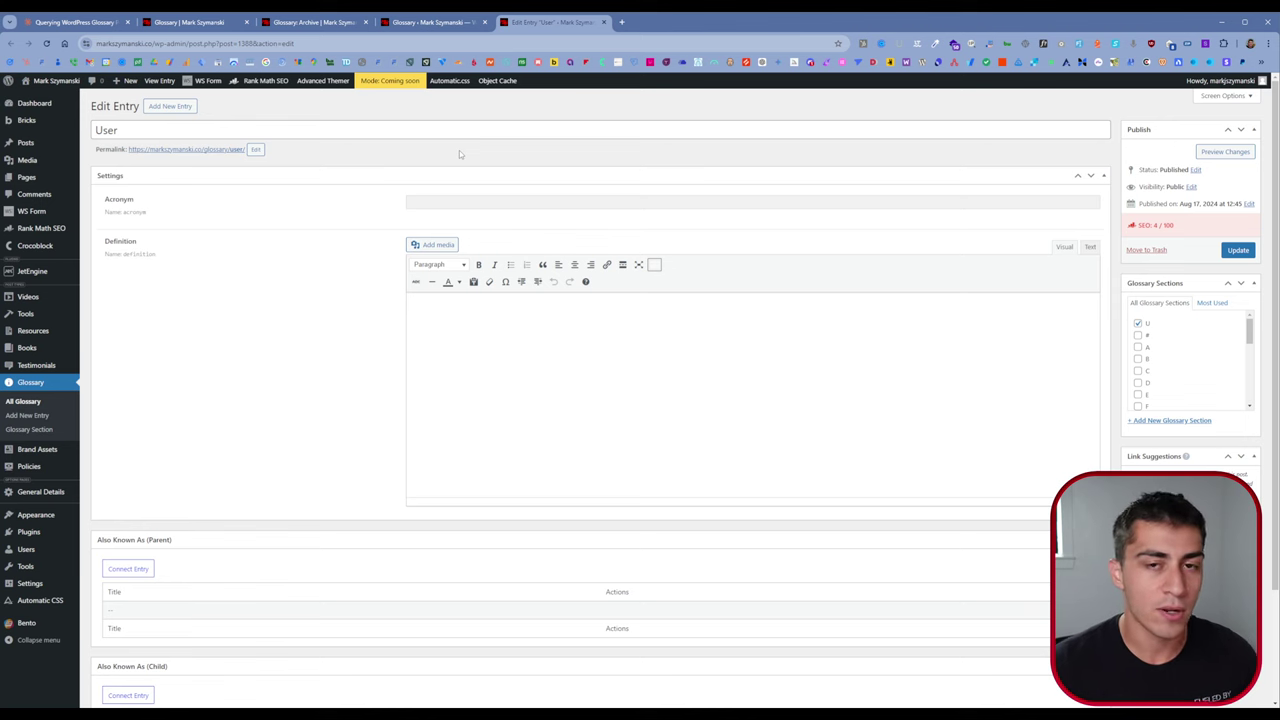
pyautogui.click(193, 110)
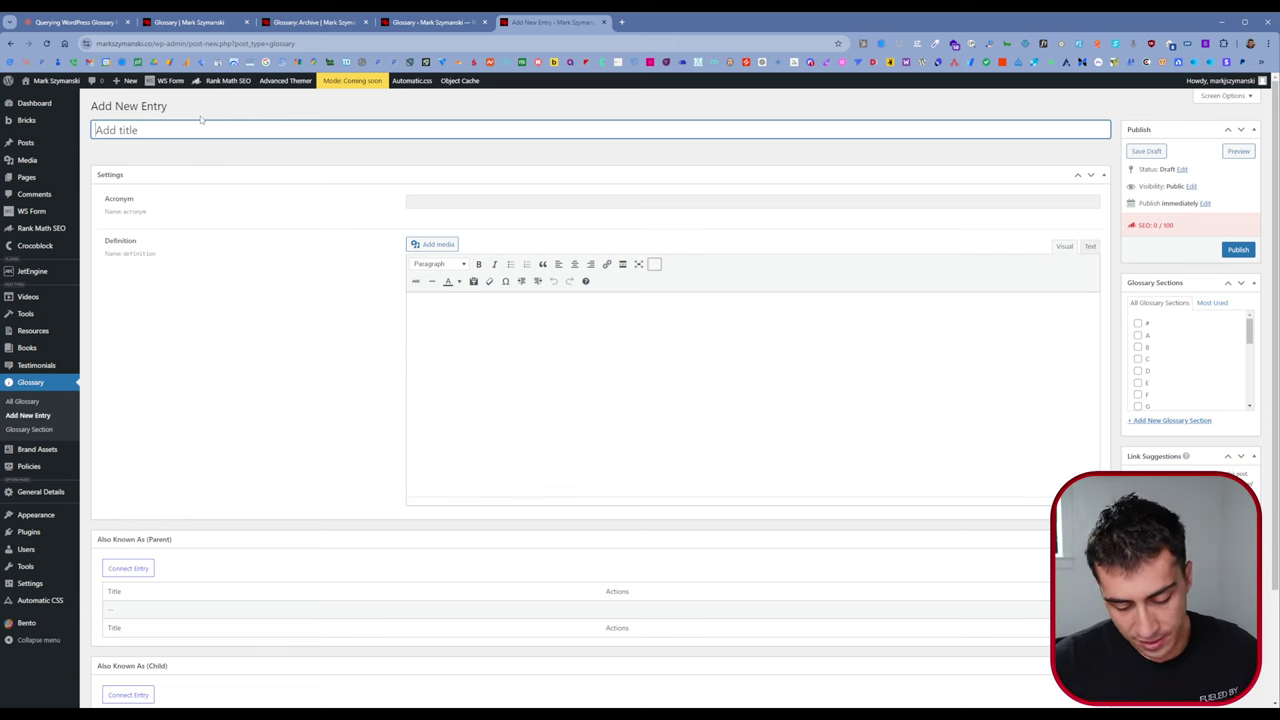
pyautogui.write('WWW')
pyautogui.press('BackSpace')
pyautogui.press('BackSpace')
pyautogui.write('W')
pyautogui.press('BackSpace')
pyautogui.press('BackSpace')
pyautogui.write('www')
pyautogui.click(212, 99)
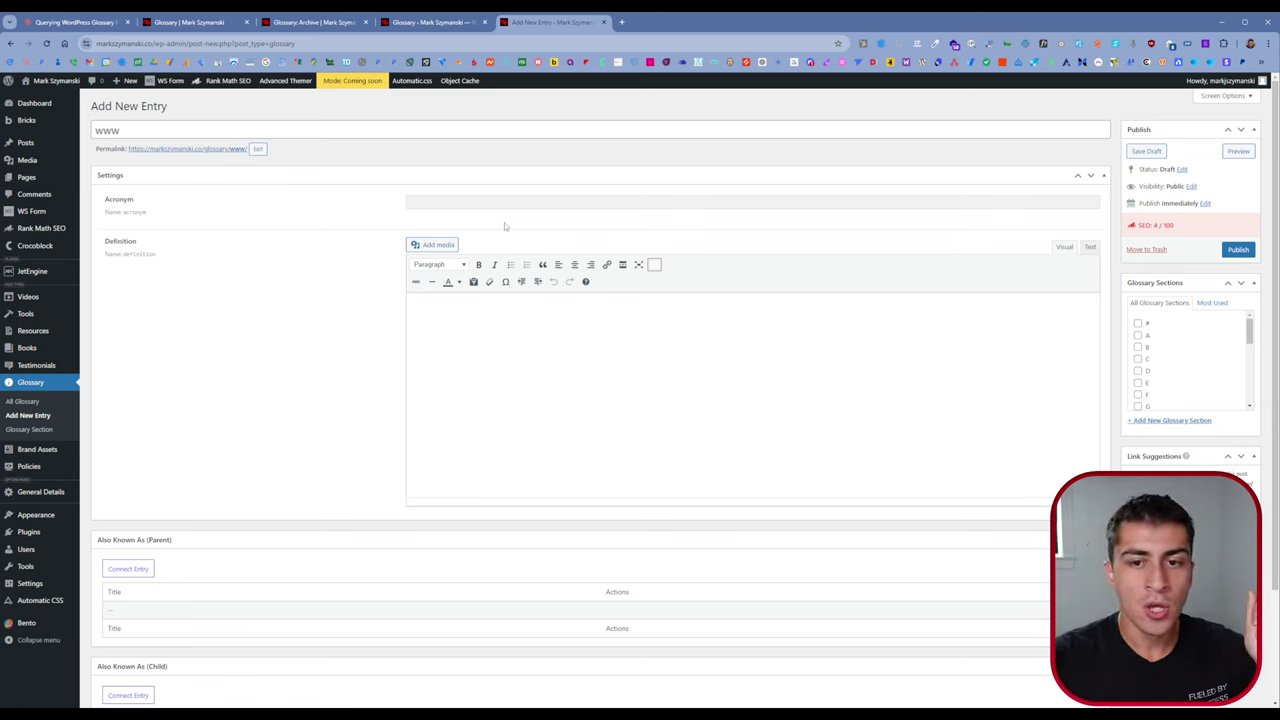
# Step: Examine the www entry's title, Acronym and Definition fields and the letter choices under Glossary Sections
pyautogui.click(446, 200)
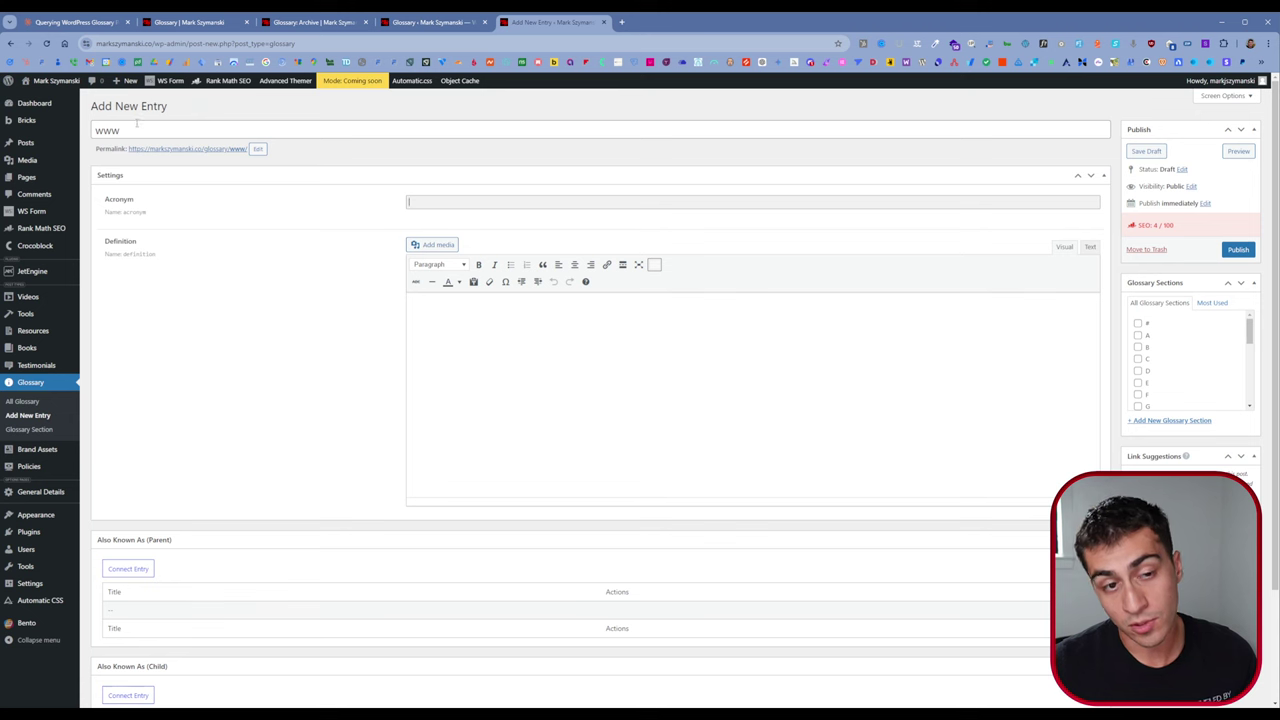
pyautogui.click(450, 357)
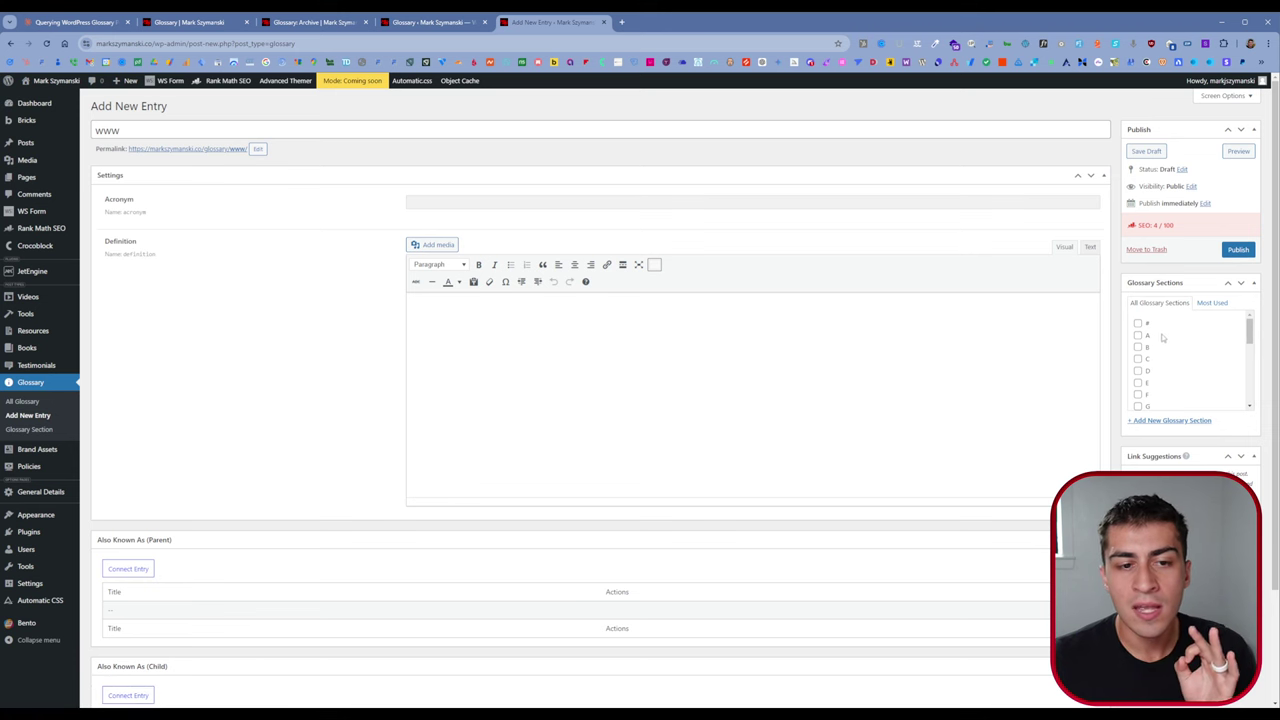
pyautogui.click(188, 130)
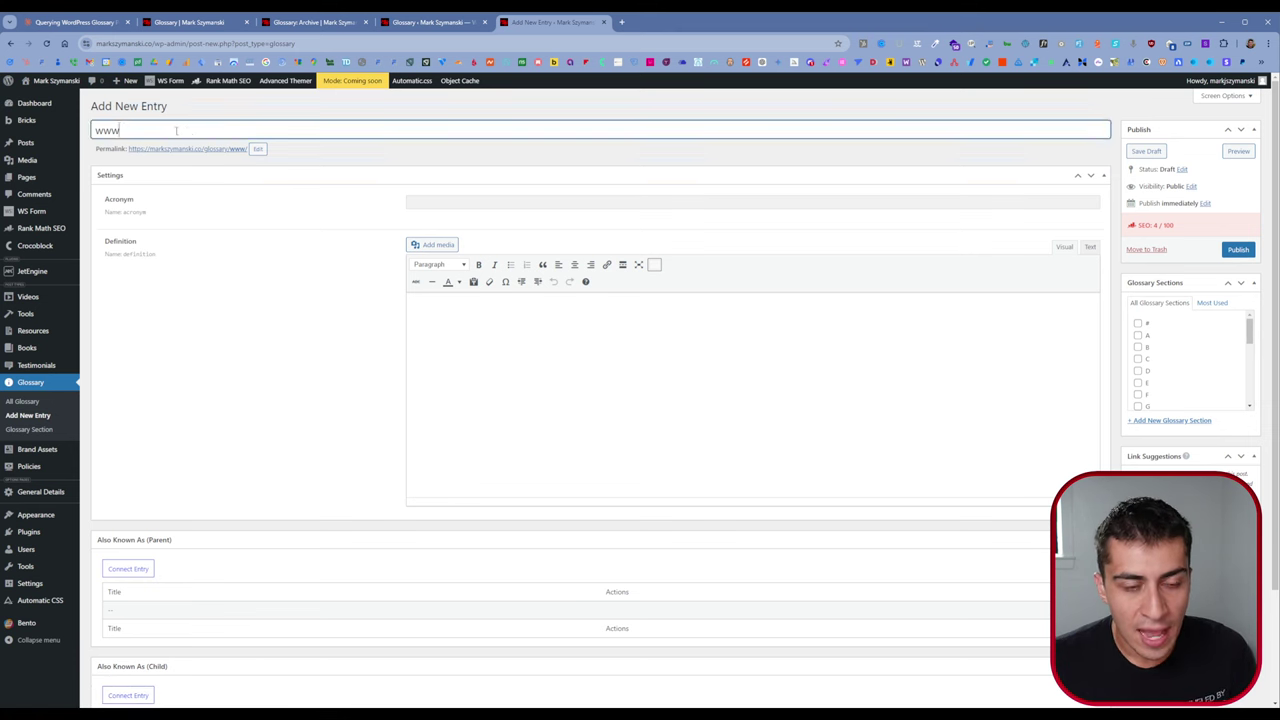
pyautogui.doubleClick(144, 130)
pyautogui.click(144, 130)
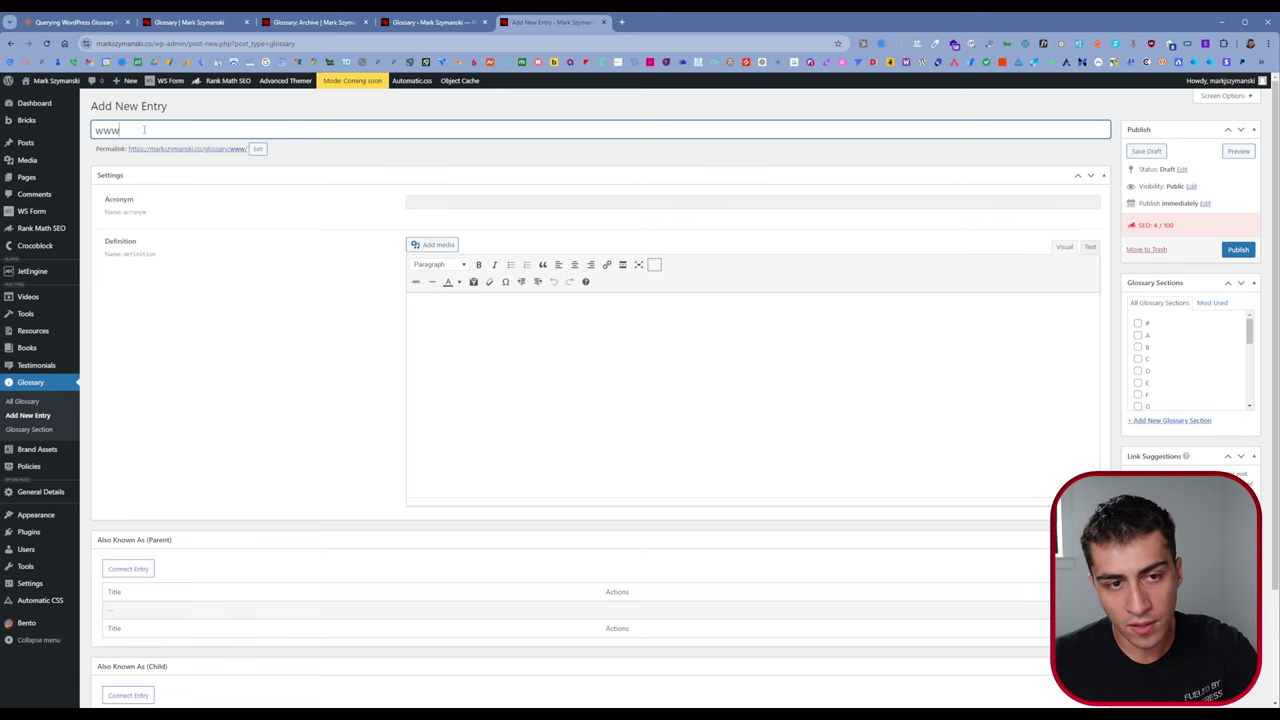
pyautogui.press('Tab')
pyautogui.click(487, 392)
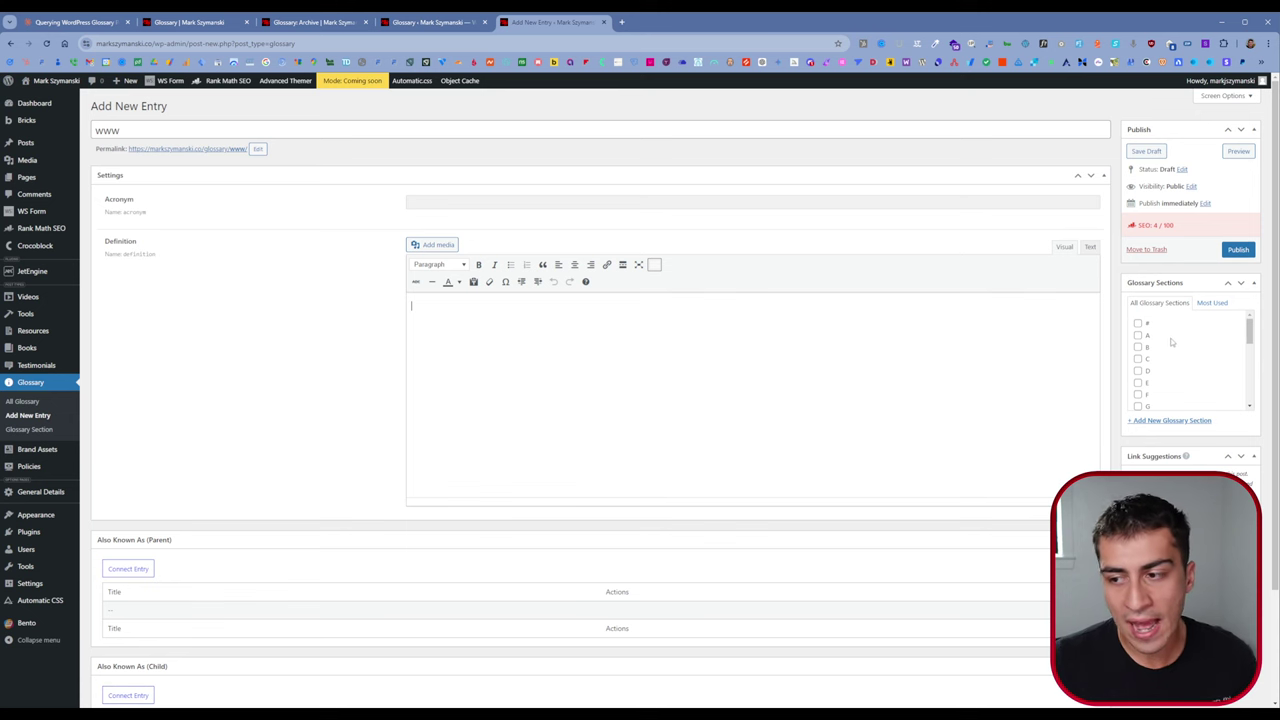
pyautogui.scroll(-5, 1175, 340)
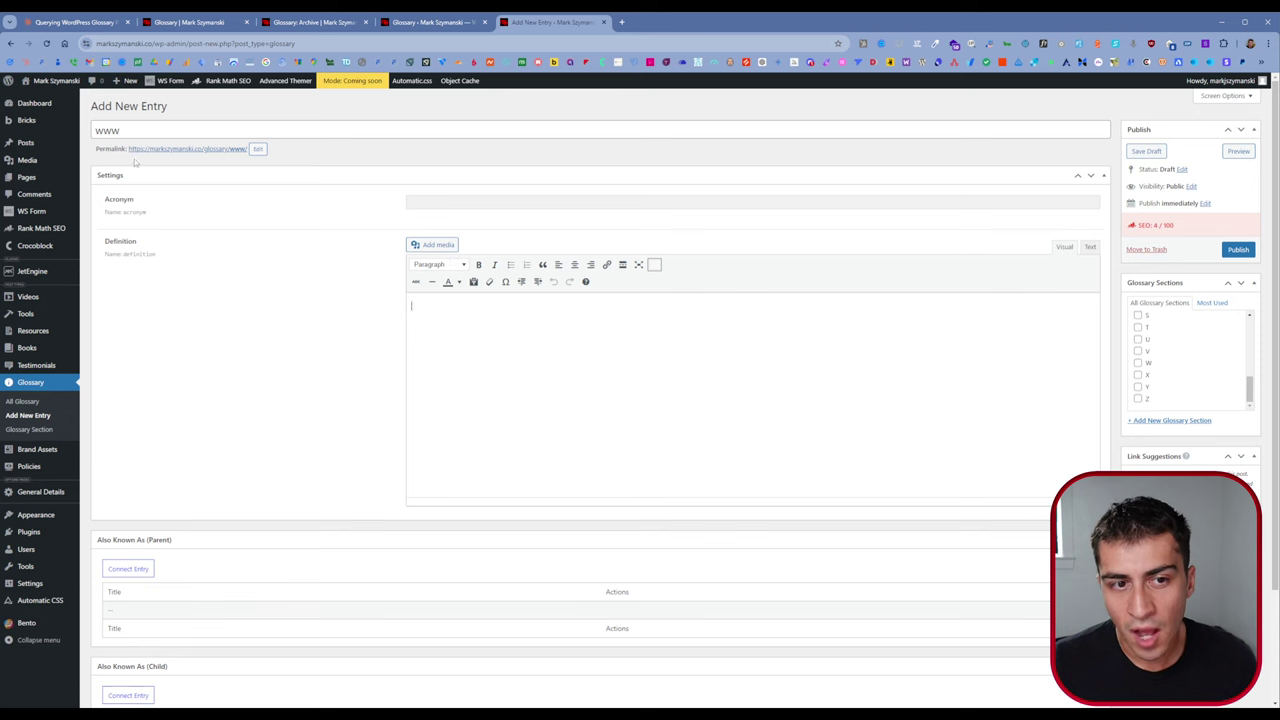
pyautogui.click(107, 131)
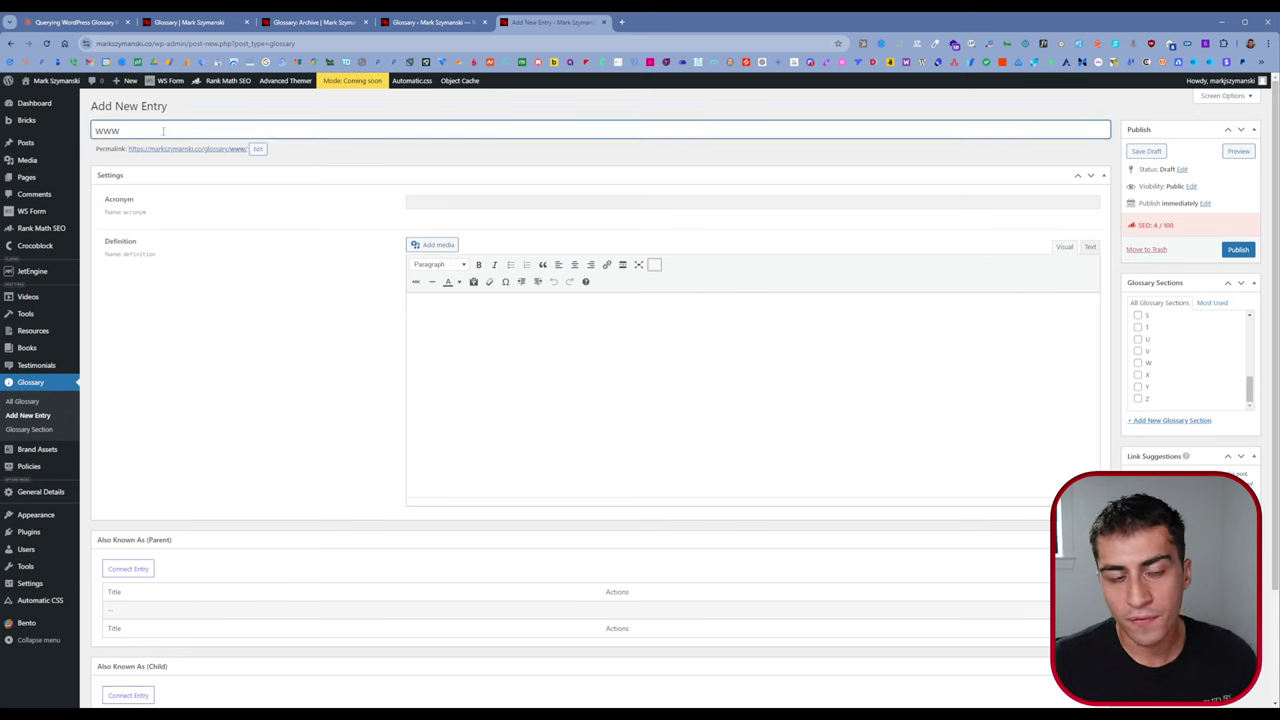
pyautogui.scroll(1, 1157, 349)
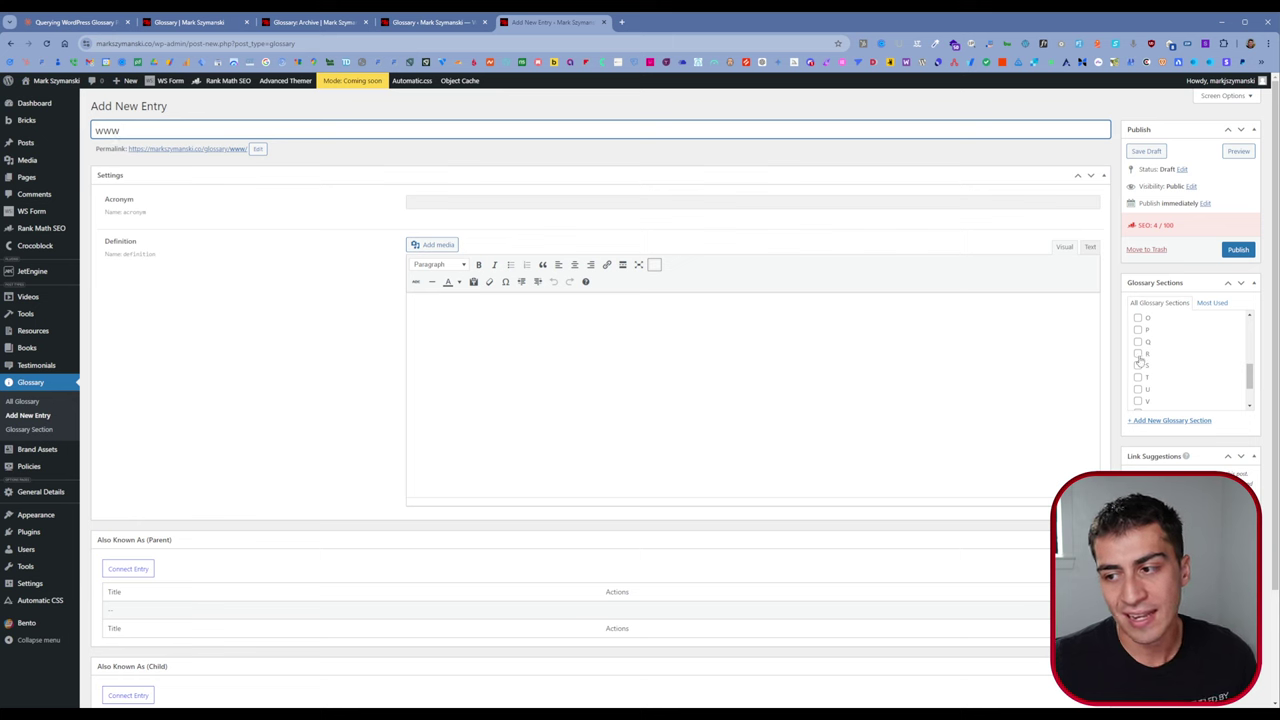
pyautogui.scroll(-1, 1158, 355)
pyautogui.scroll(-1, 1158, 354)
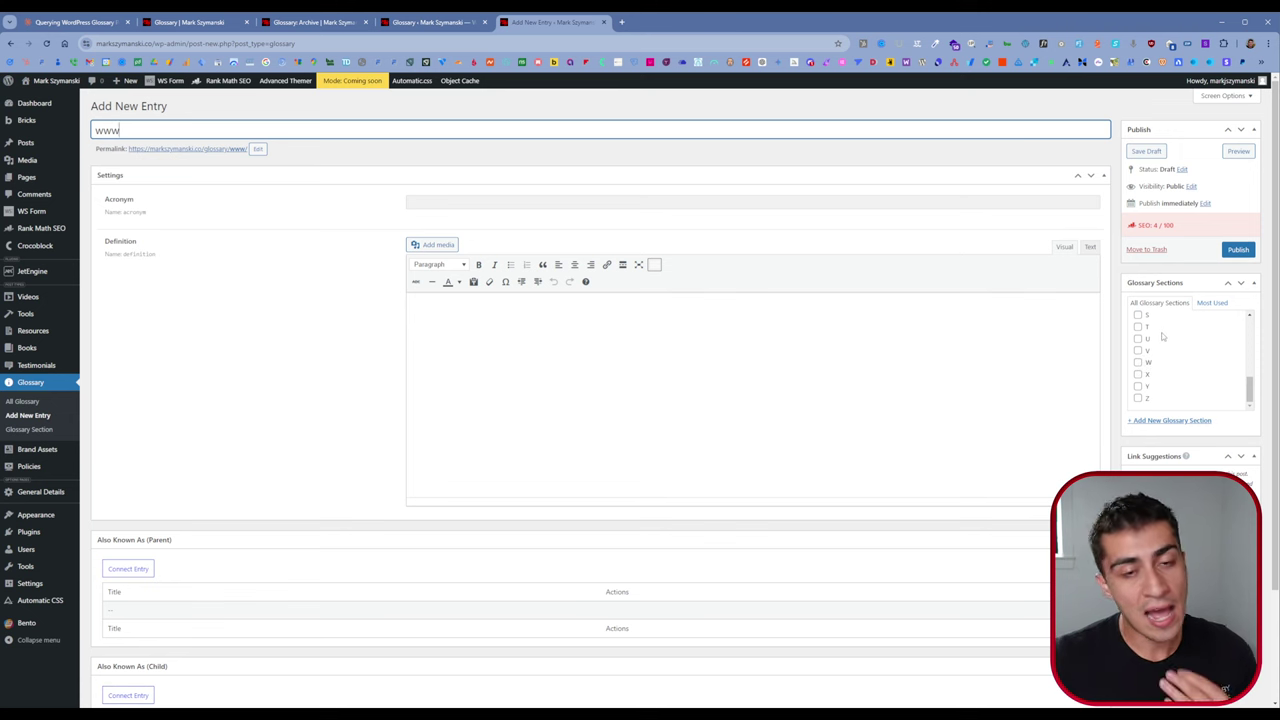
# Step: Switch to the Claude chat, review its opening prompt about querying glossary posts by first letter, and return to the new entry
pyautogui.click(60, 24)
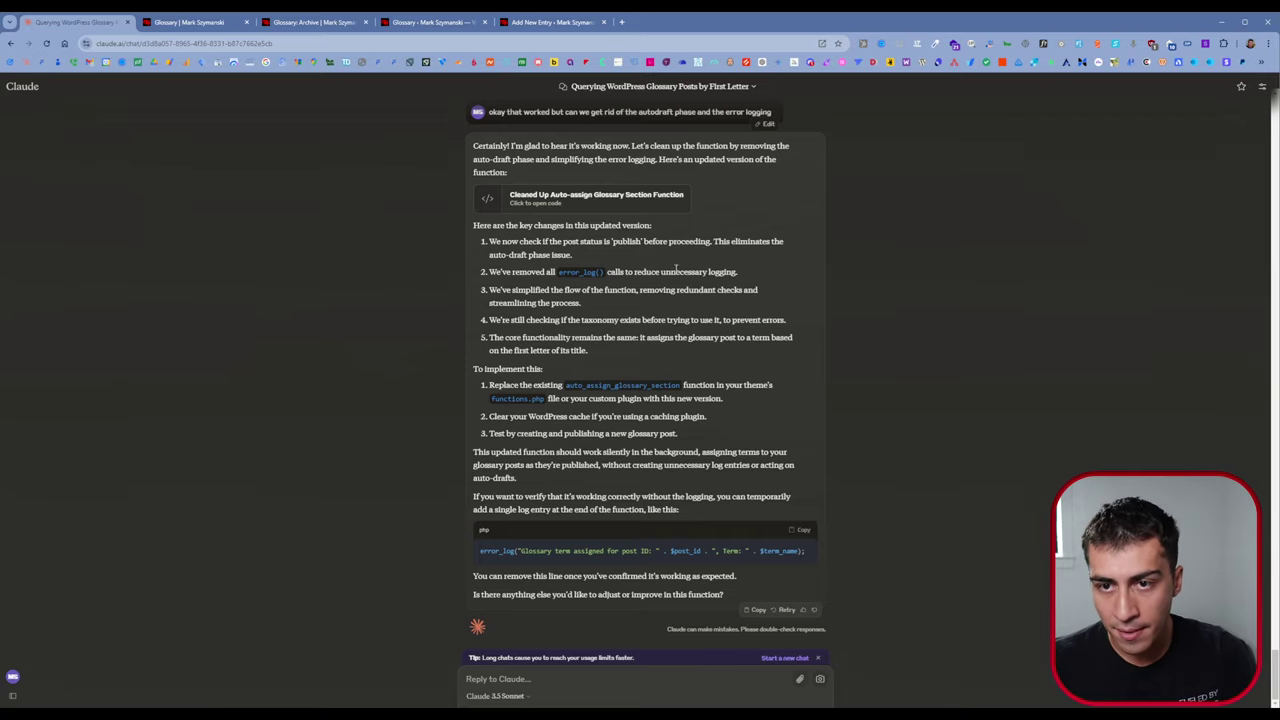
pyautogui.scroll(2, 677, 270)
pyautogui.scroll(20, 677, 268)
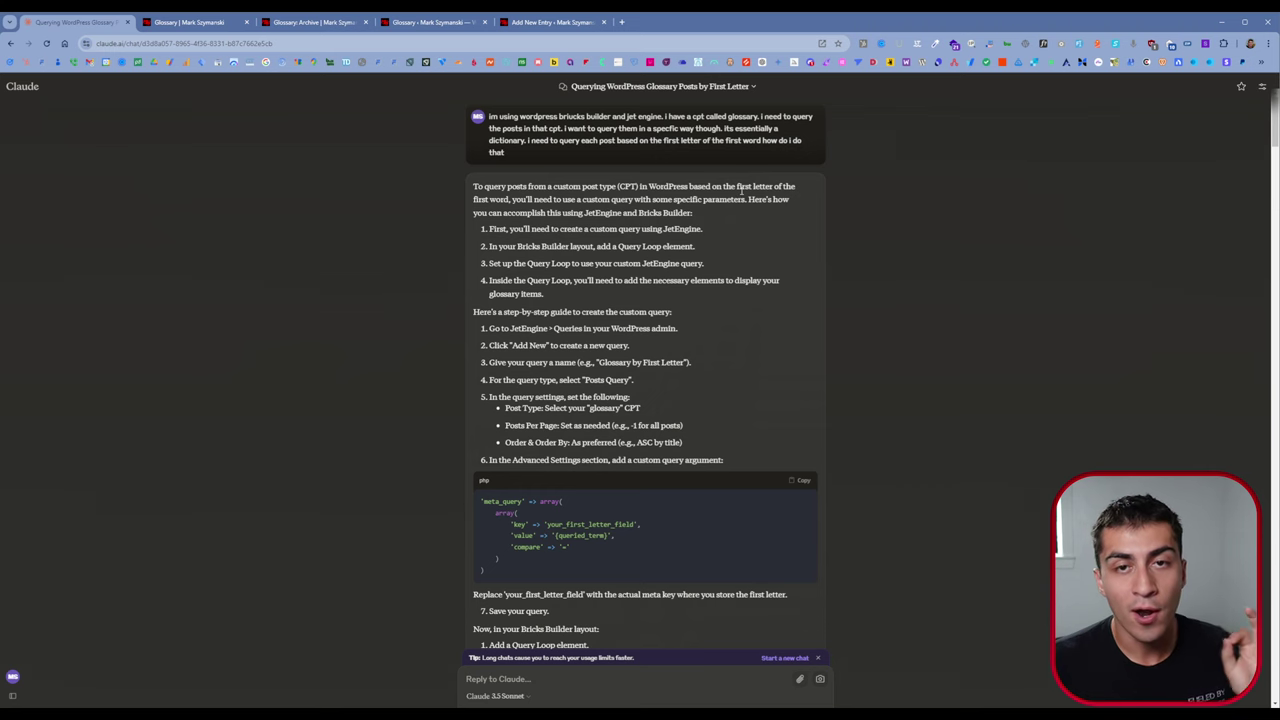
pyautogui.click(612, 24)
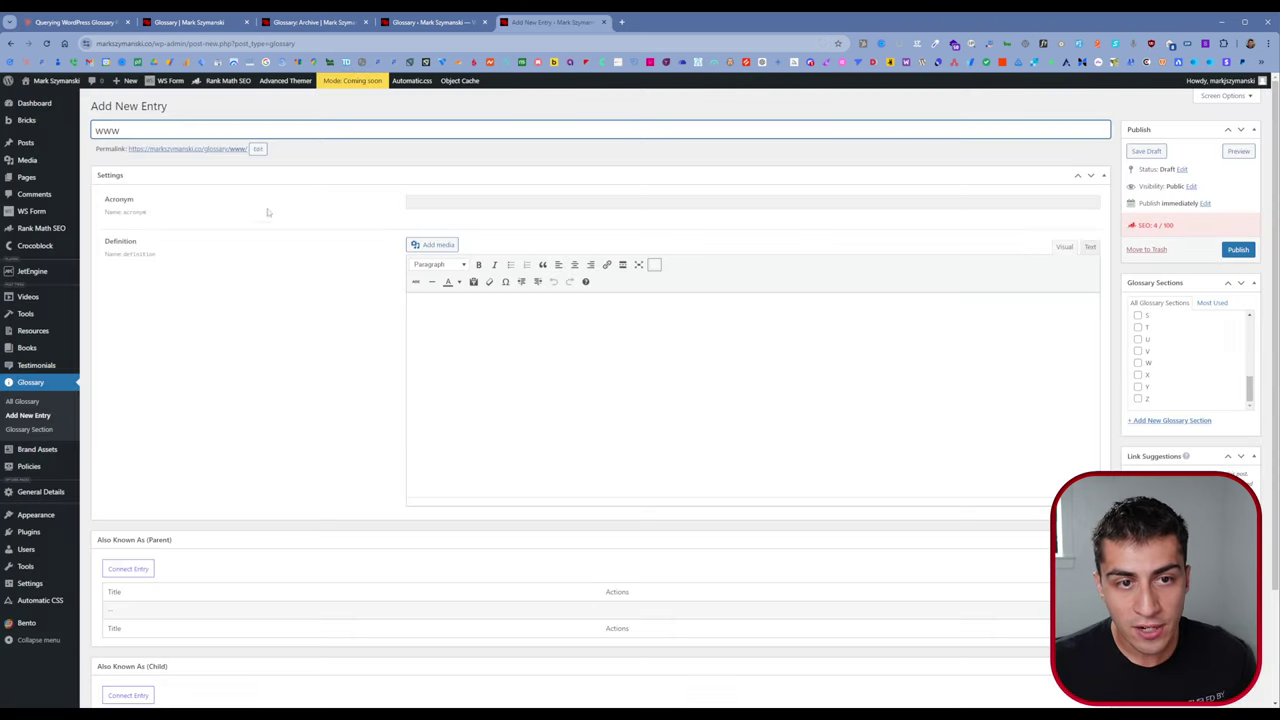
# Step: Publish the www entry without choosing any letter under Glossary Sections
pyautogui.press('Home')
pyautogui.hotkey('shift', 'Right')
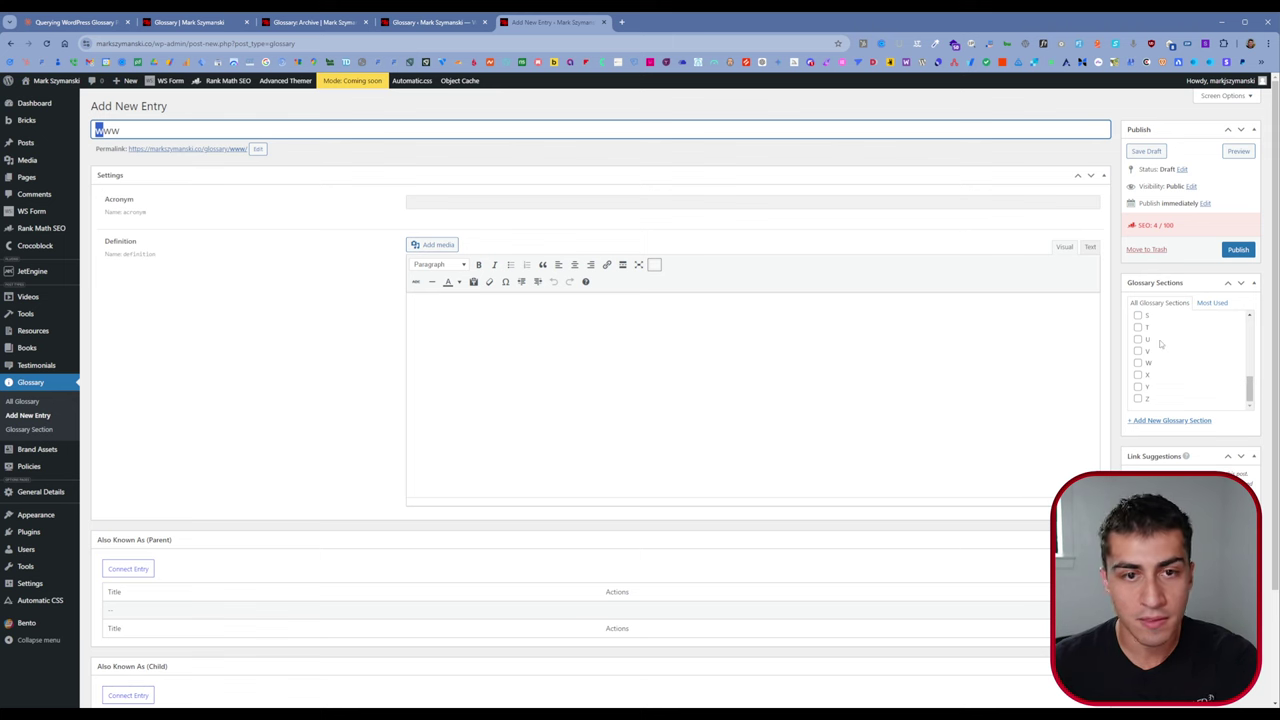
pyautogui.click(590, 110)
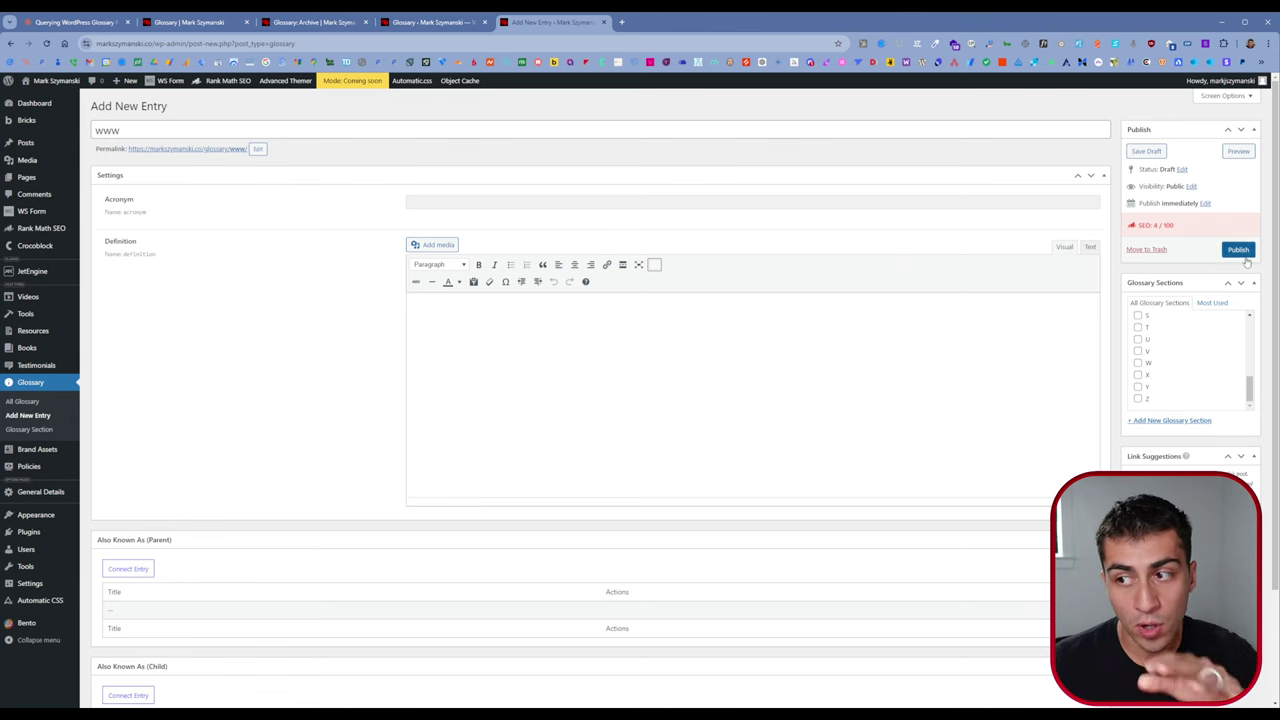
pyautogui.scroll(5, 1200, 337)
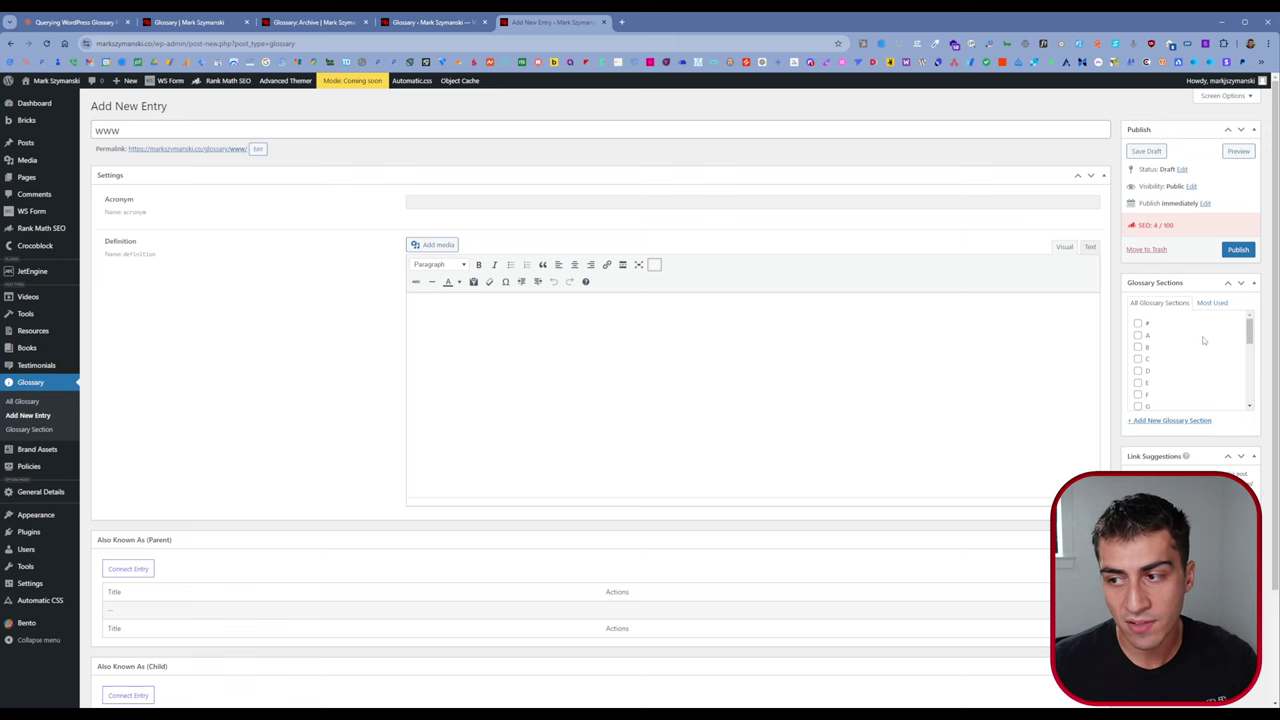
pyautogui.click(1236, 250)
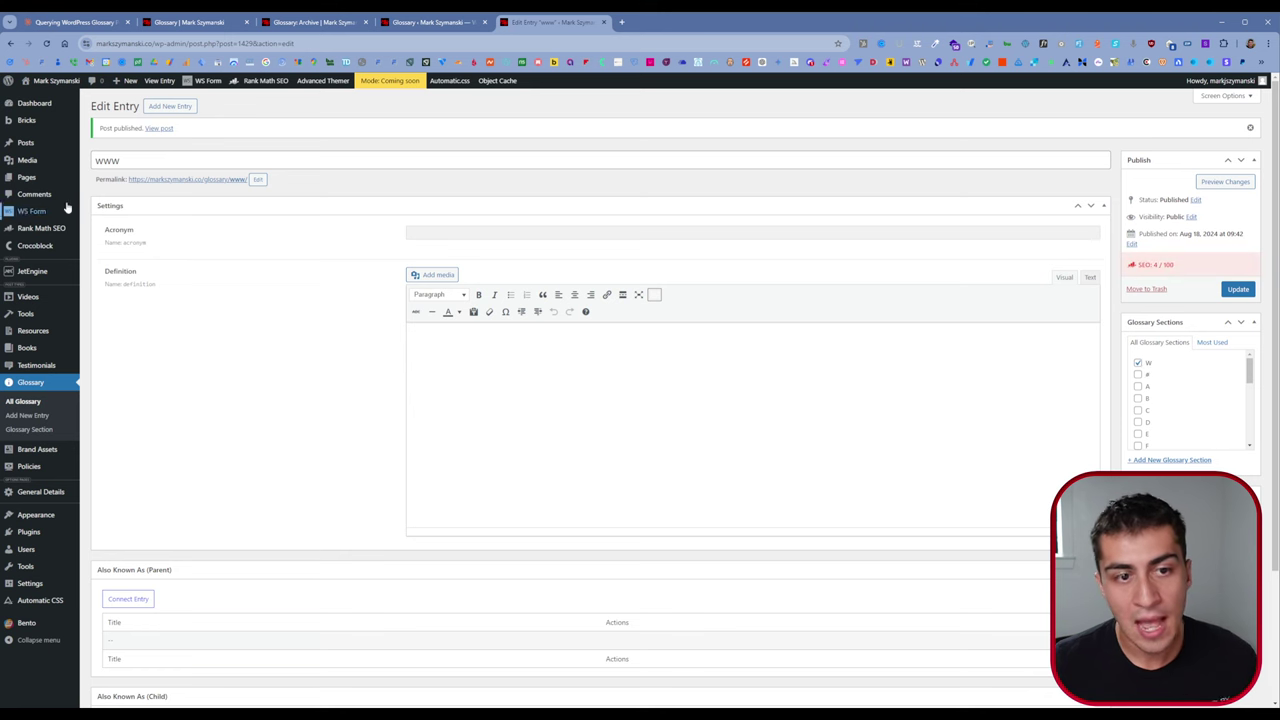
# Step: Retitle the published entry "Owww", update it, and compare its first letter with the assigned Glossary Section
pyautogui.click(133, 166)
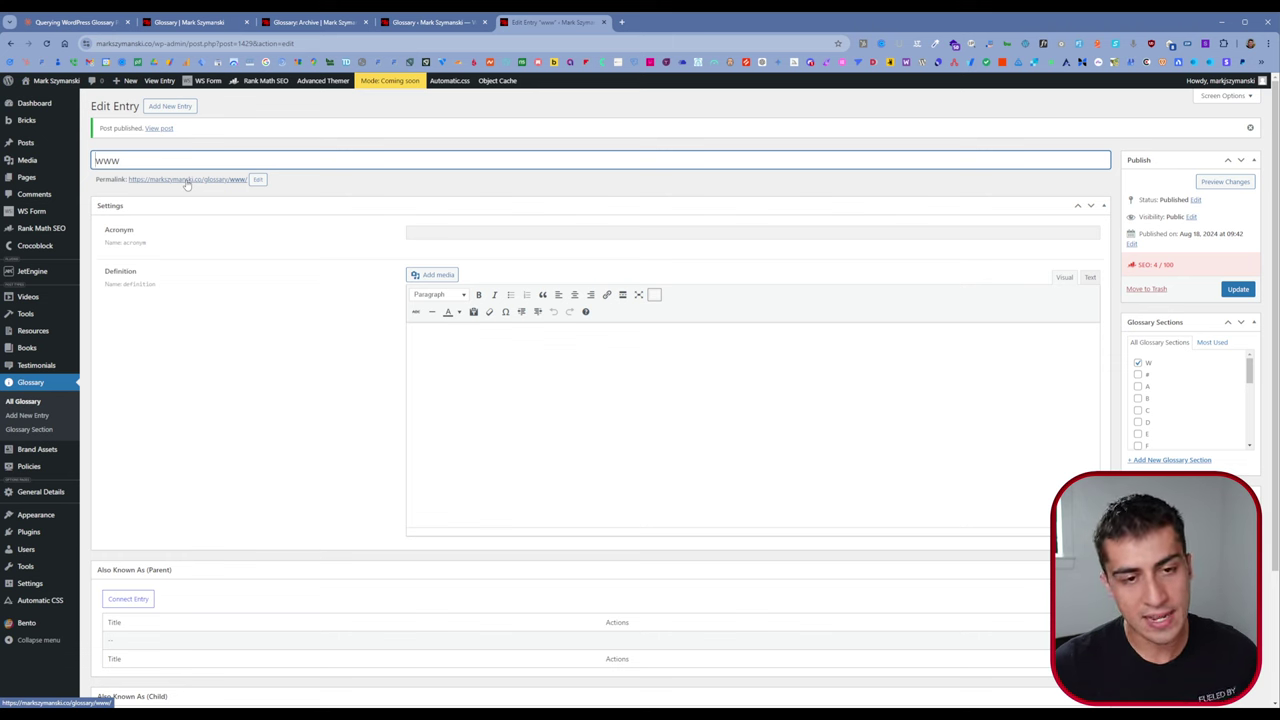
pyautogui.press('Home')
pyautogui.write('O')
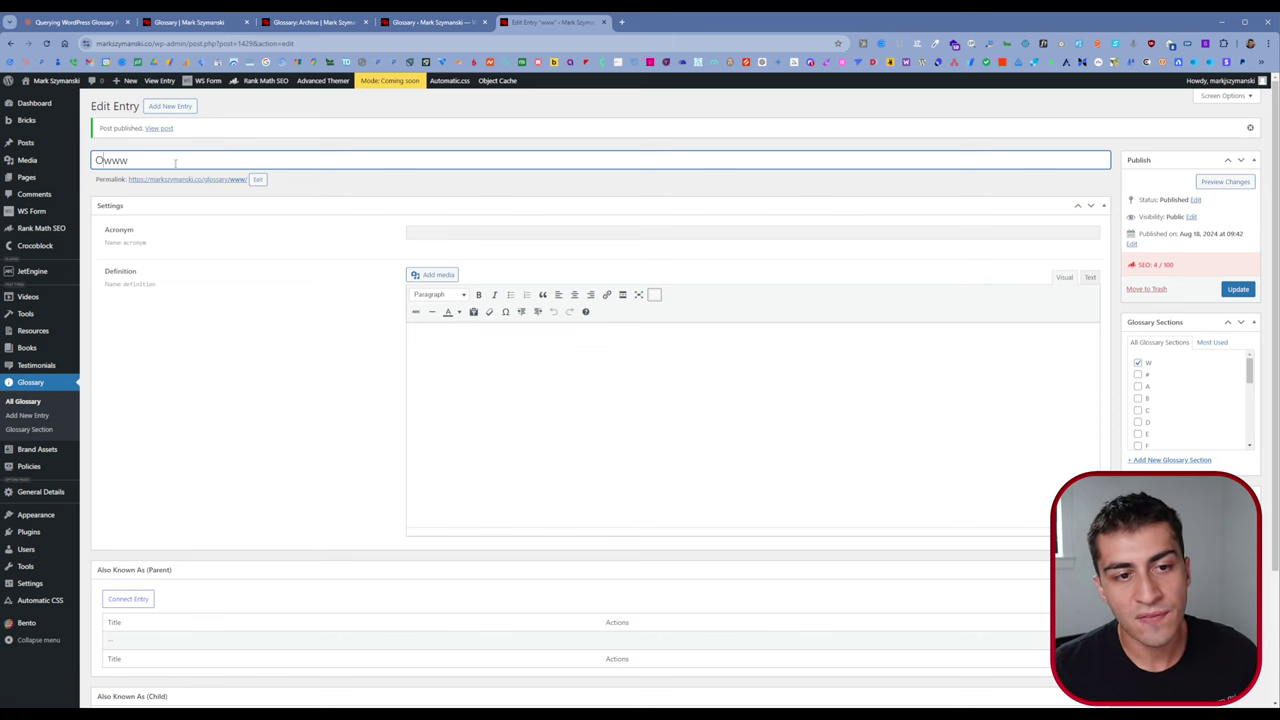
pyautogui.click(1246, 290)
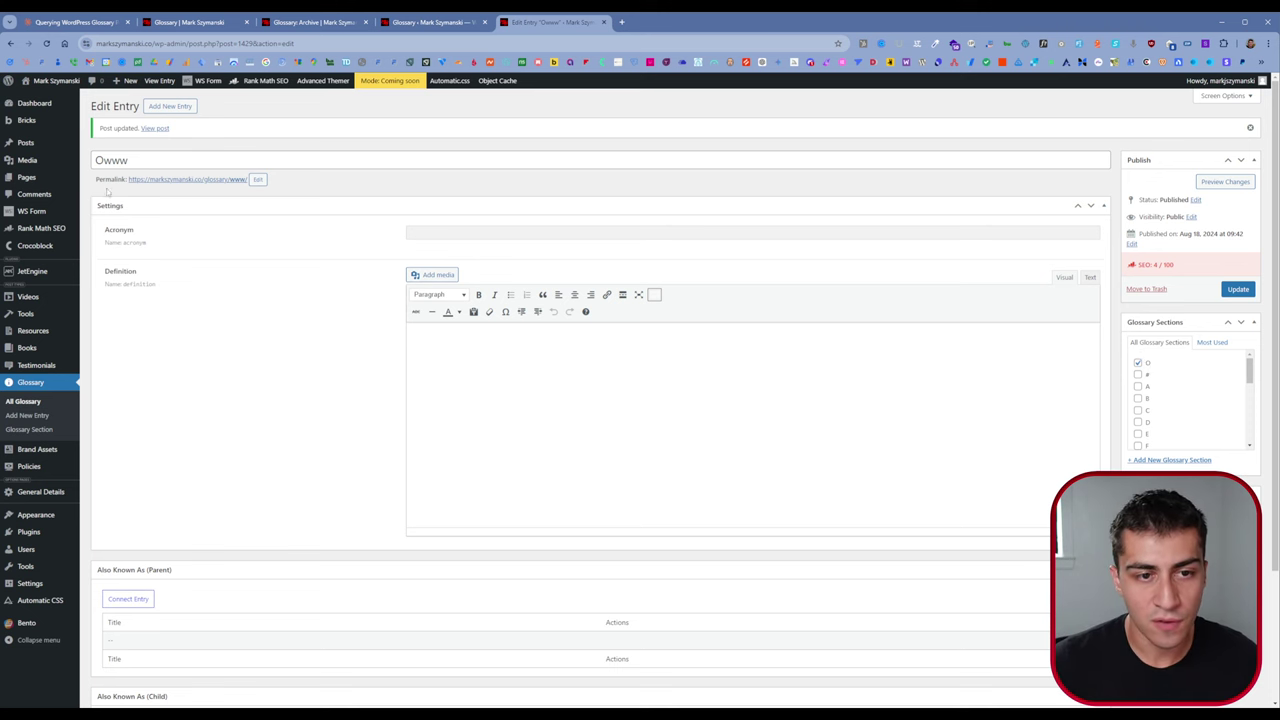
pyautogui.moveTo(96, 160); pyautogui.dragTo(104, 160)
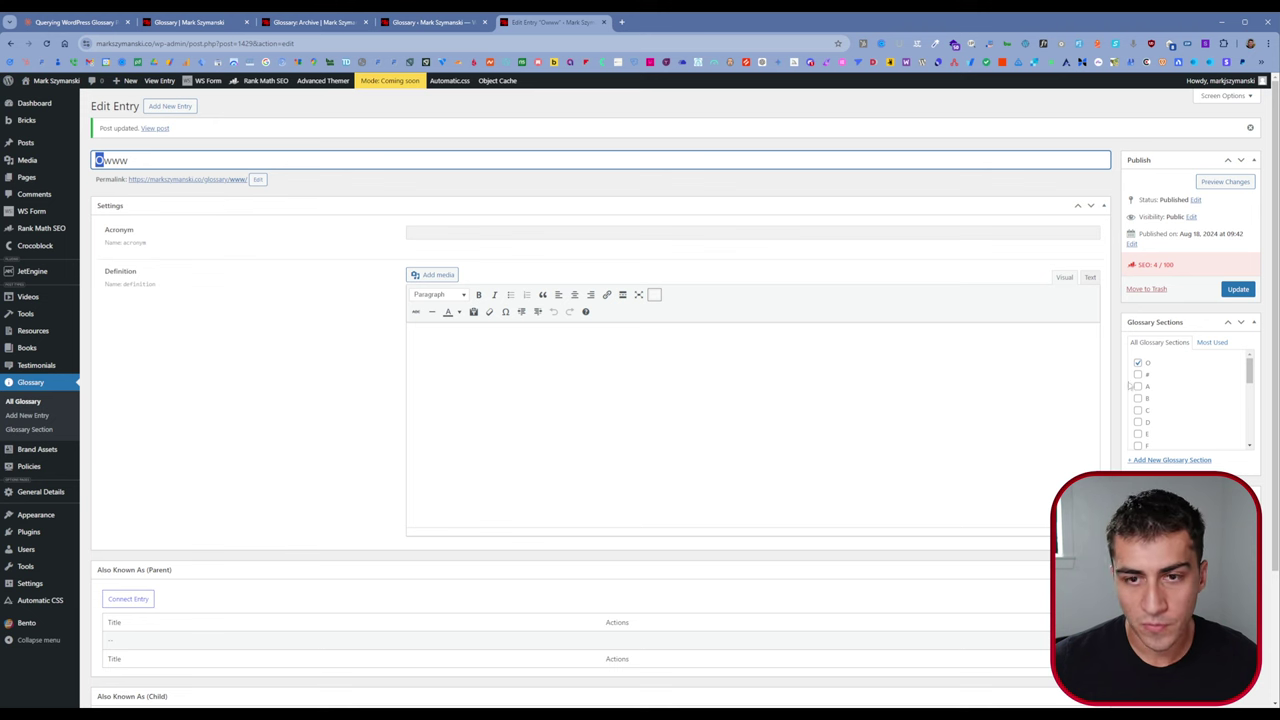
pyautogui.click(558, 187)
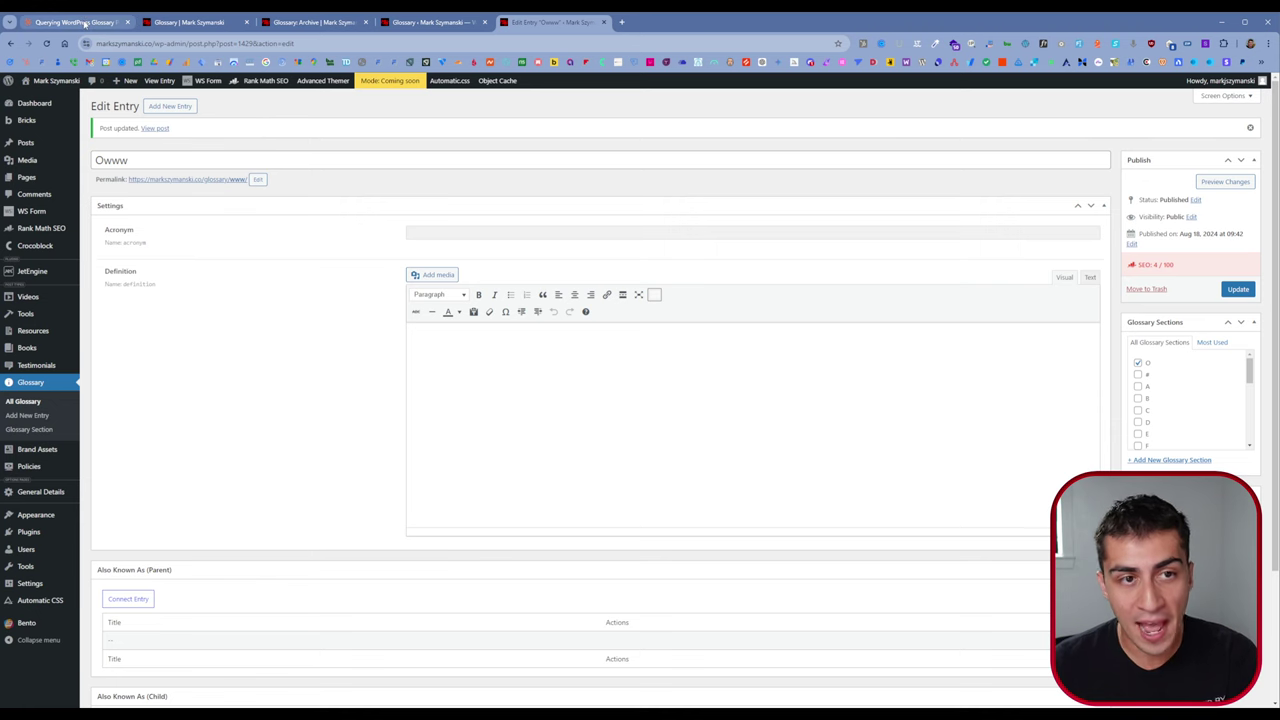
# Step: Switch to the Claude chat, enlarge the page, and read the first answer's JetEngine query guide and first-letter meta function
pyautogui.click(85, 22)
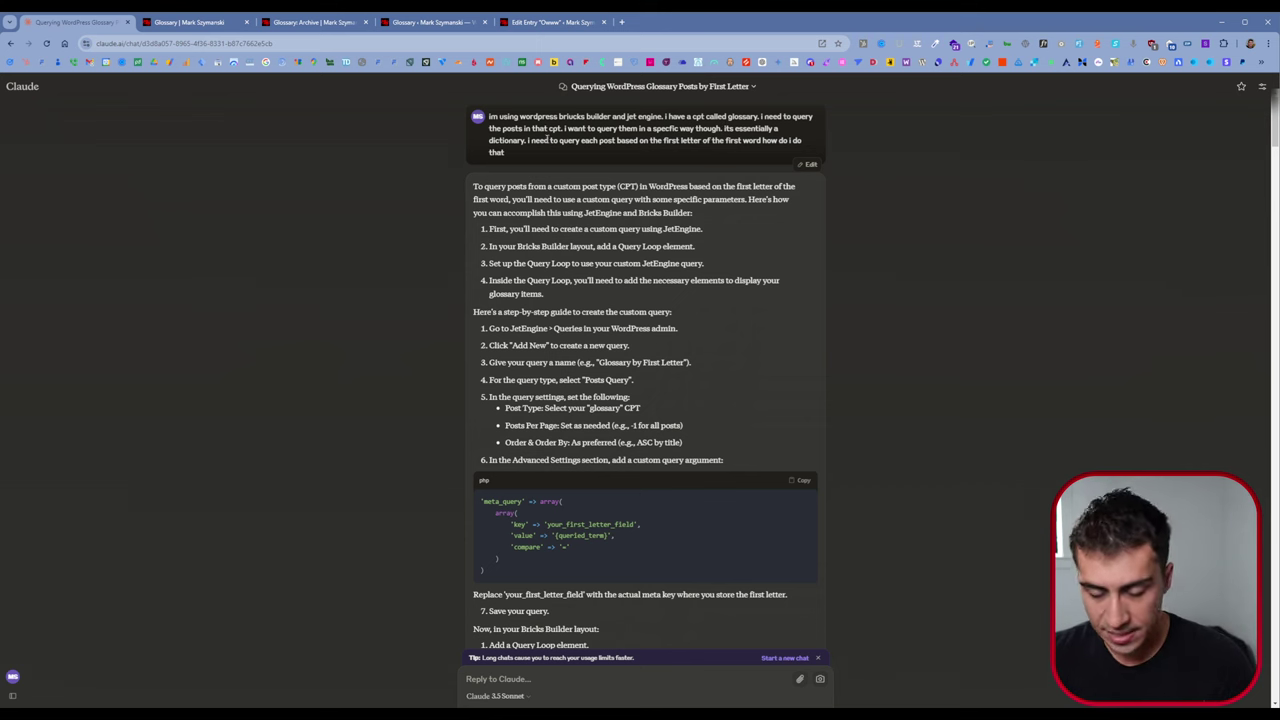
pyautogui.hotkey('ctrl', '+')
pyautogui.hotkey('ctrl', '+')
pyautogui.hotkey('ctrl', '+')
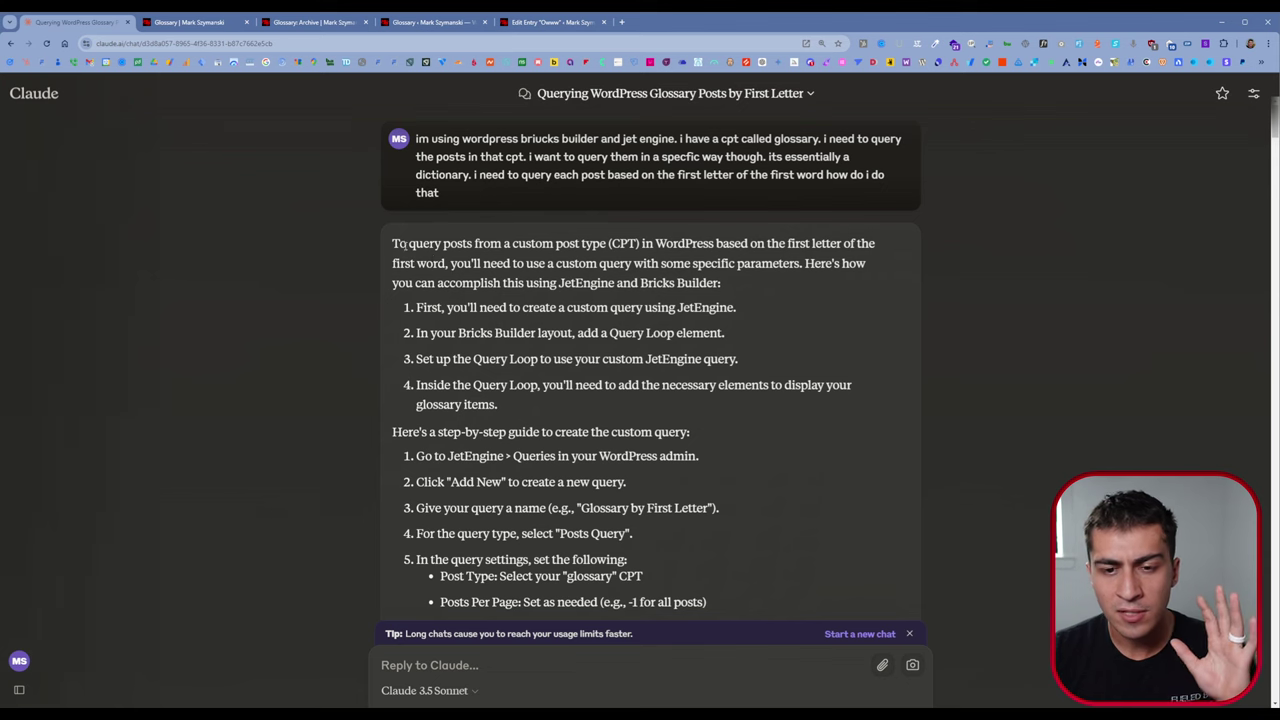
pyautogui.scroll(-3, 410, 248)
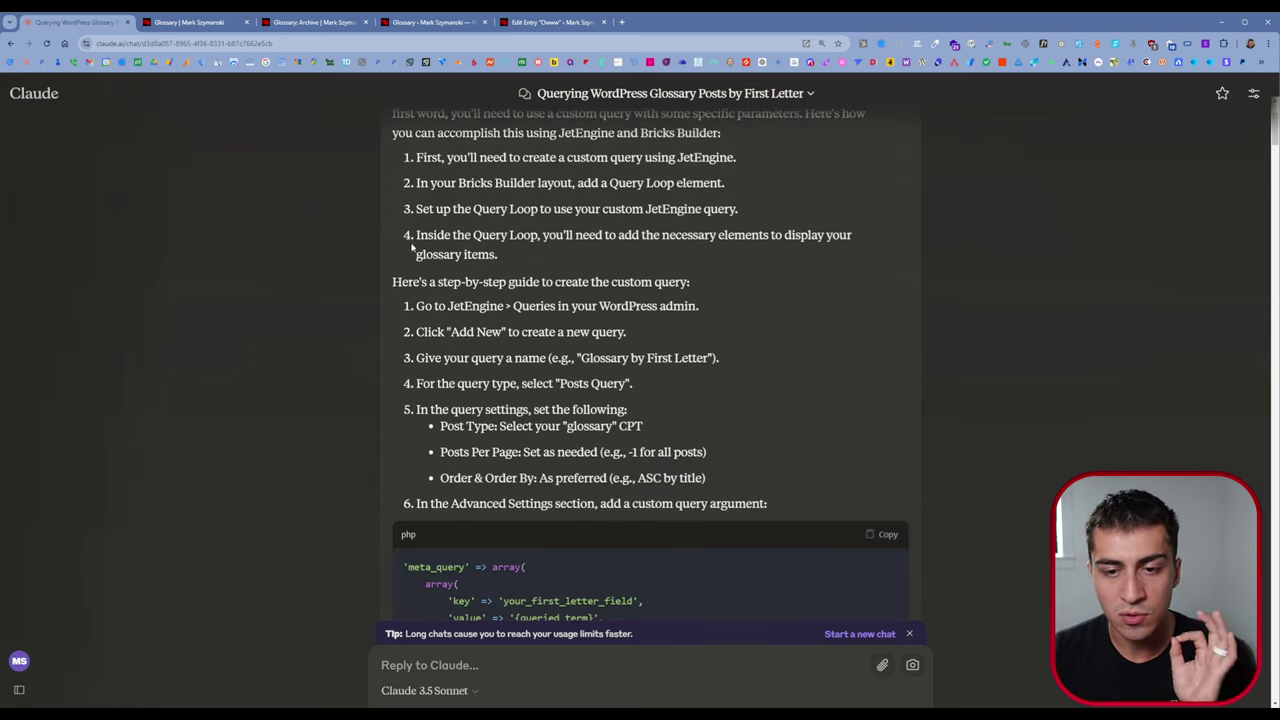
pyautogui.scroll(1, 557, 236)
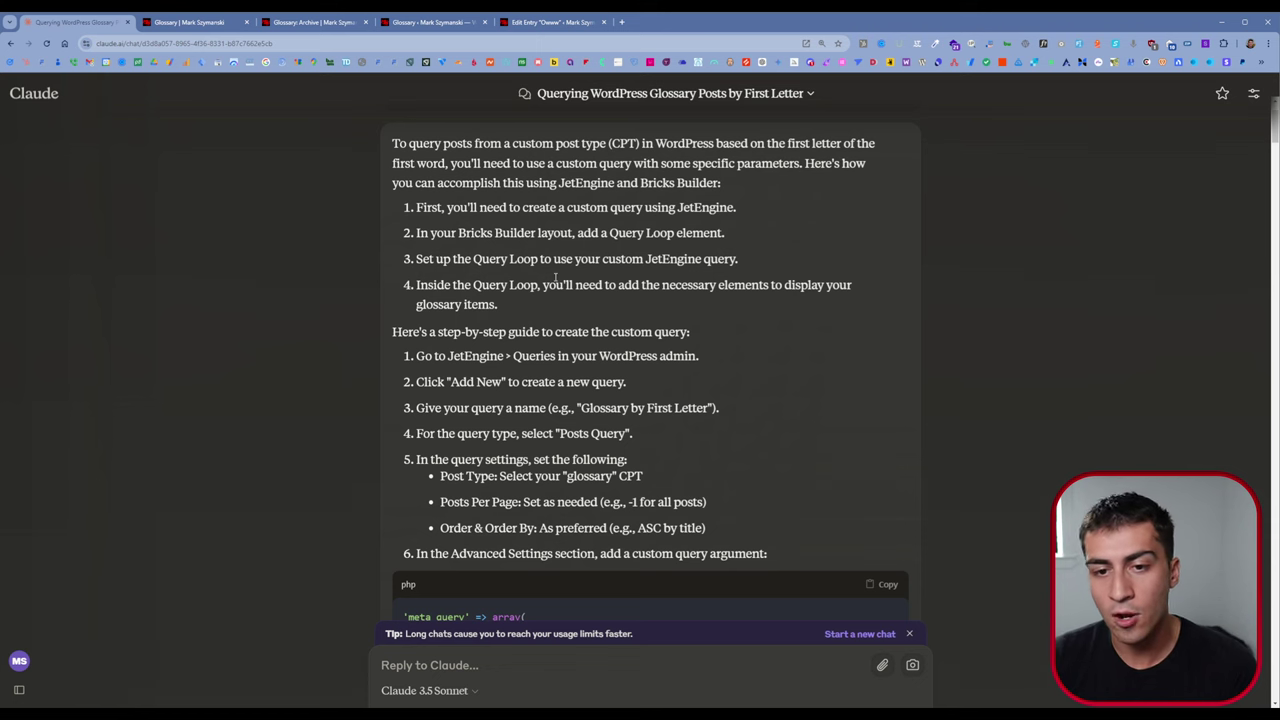
pyautogui.scroll(-1, 556, 280)
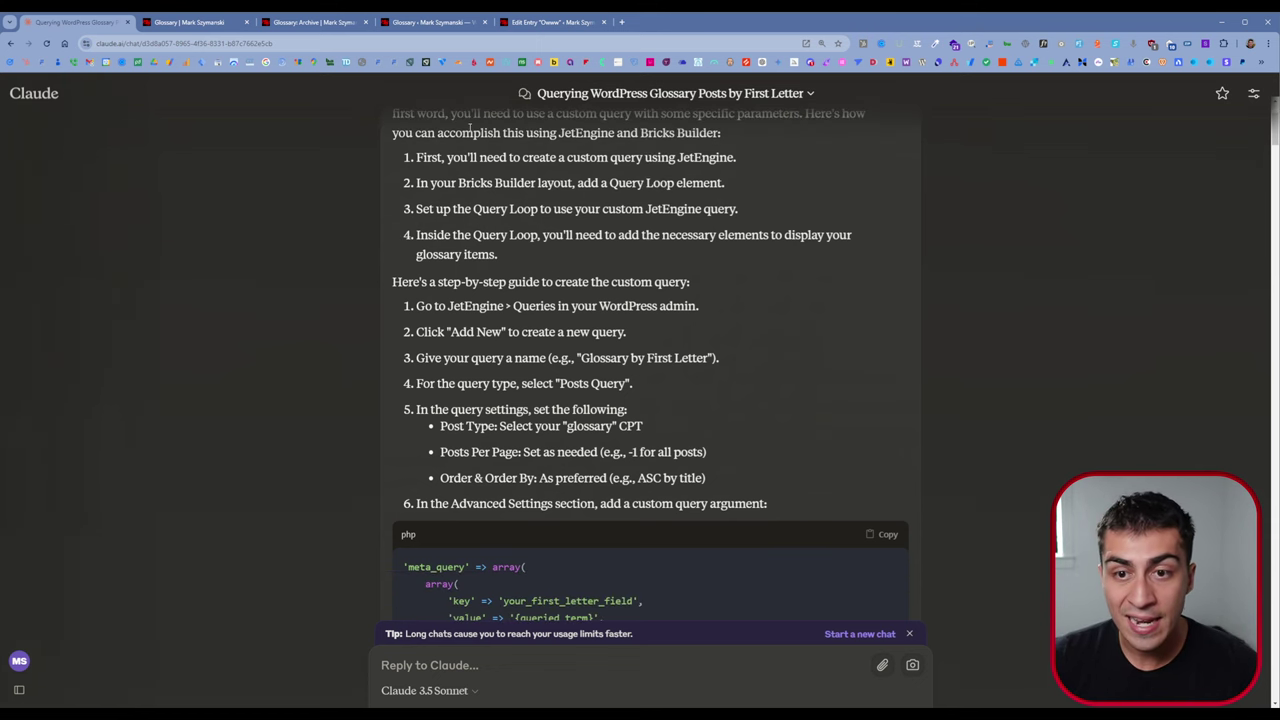
pyautogui.scroll(-2, 431, 232)
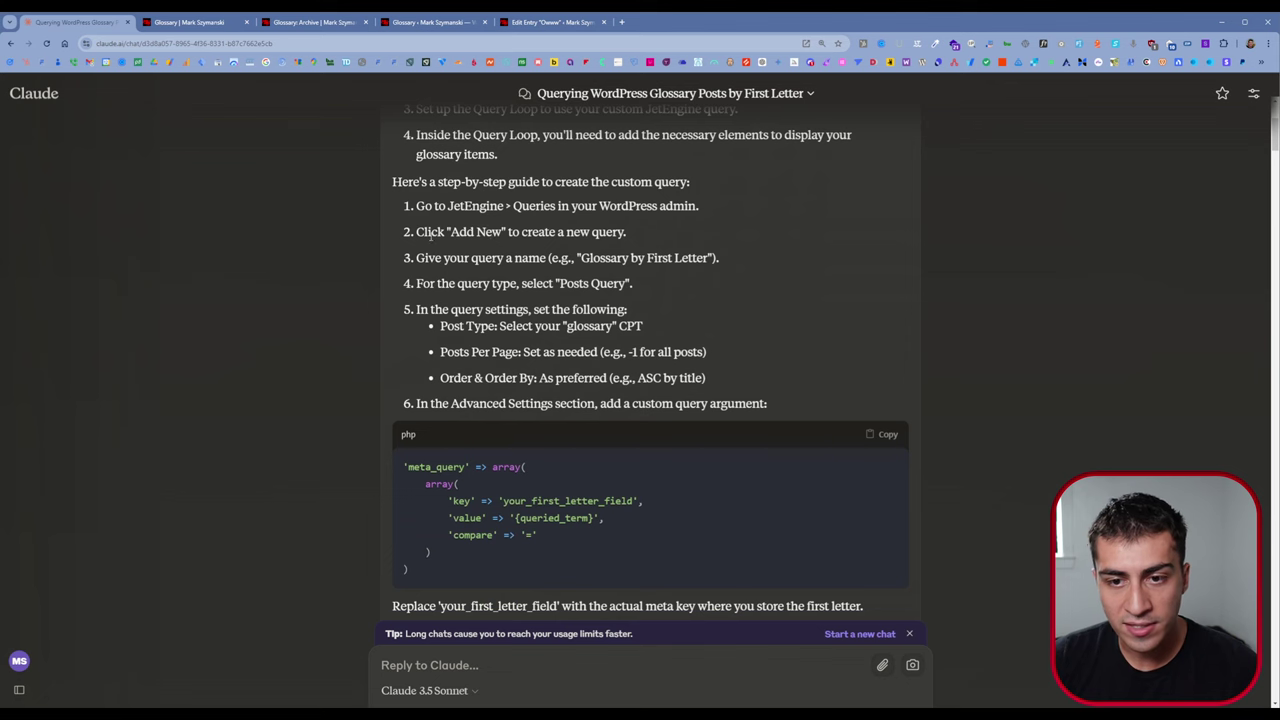
pyautogui.scroll(-3, 560, 260)
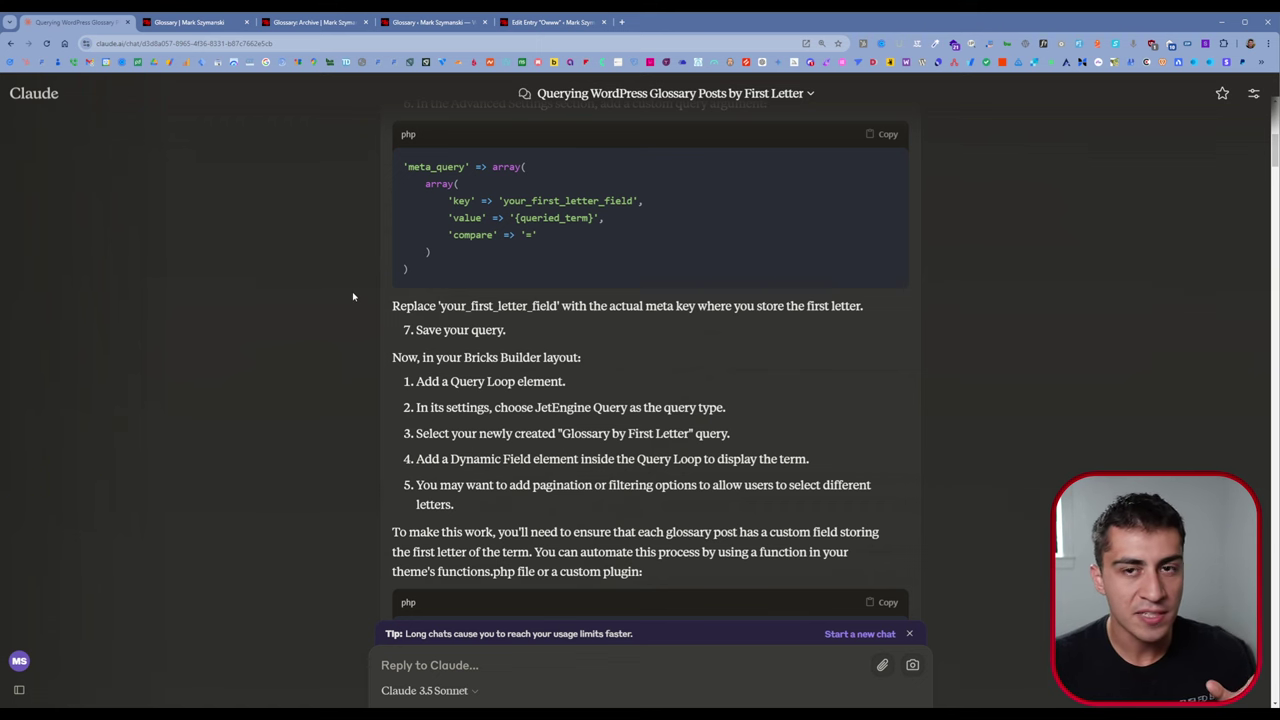
pyautogui.scroll(-5, 352, 296)
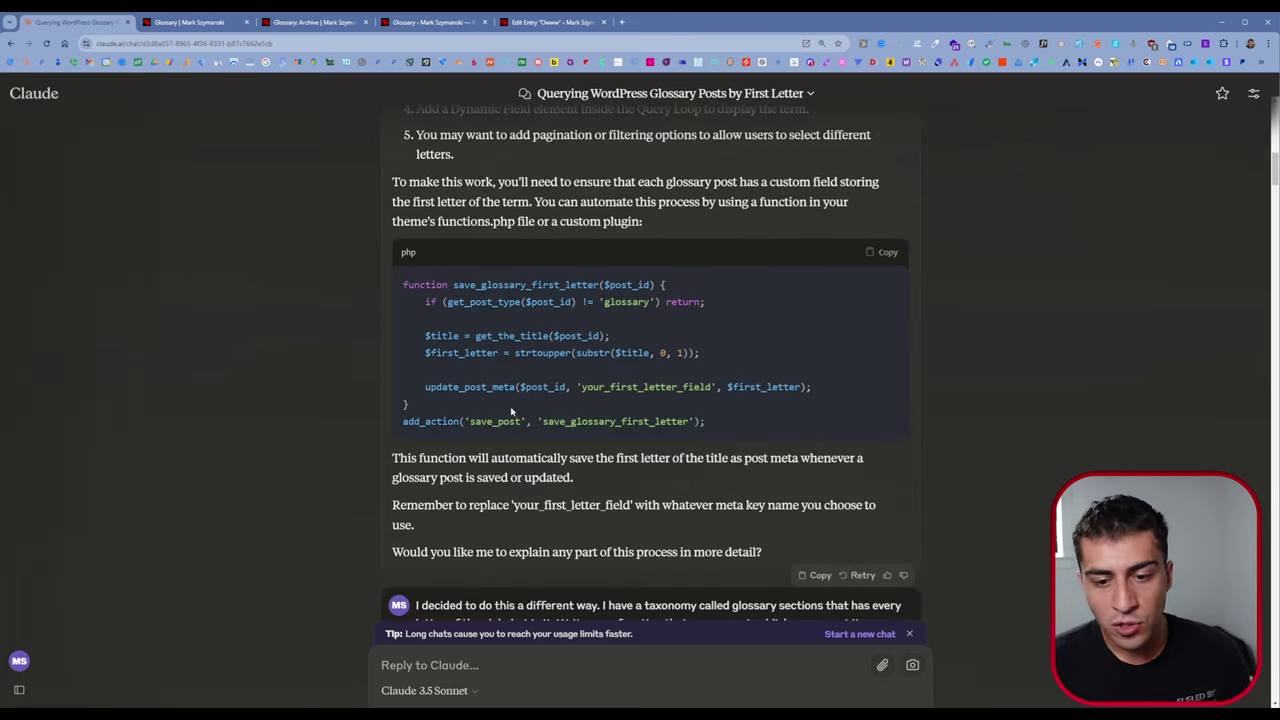
# Step: Review the follow-up prompt requesting automatic assignment to the glossary sections taxonomy and Claude's explanation of the function
pyautogui.scroll(-2, 512, 411)
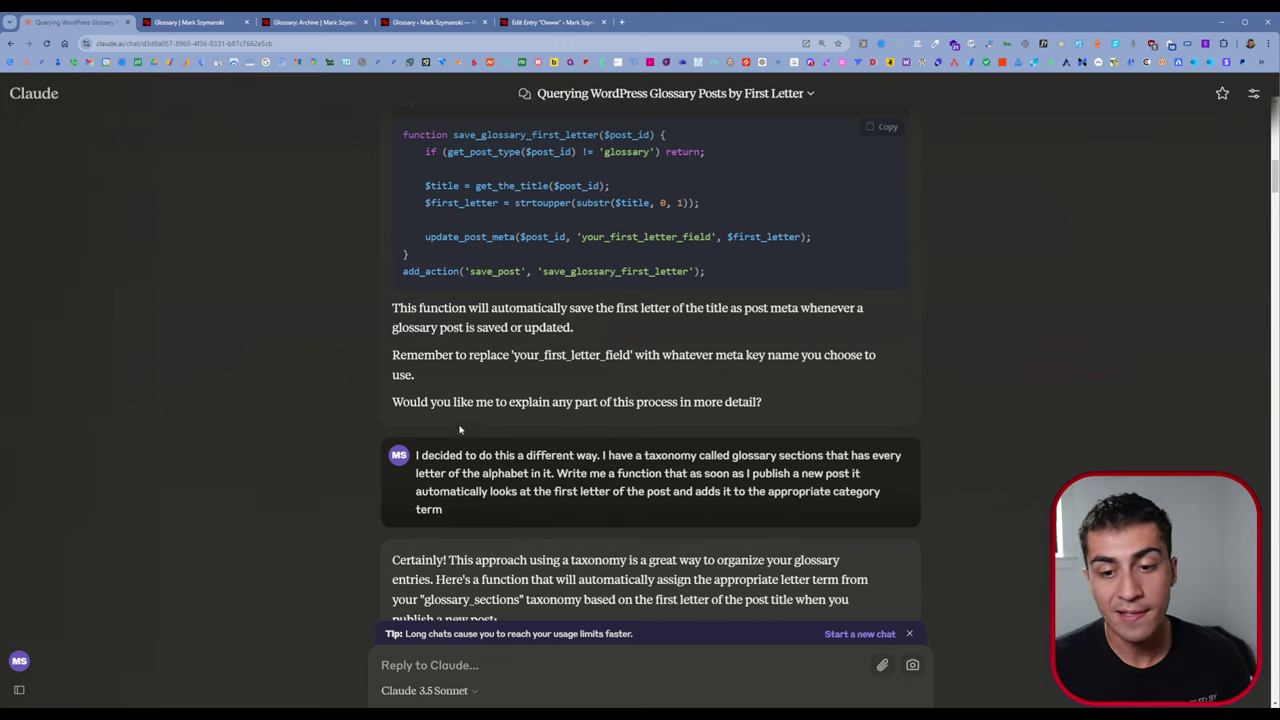
pyautogui.scroll(-1, 428, 352)
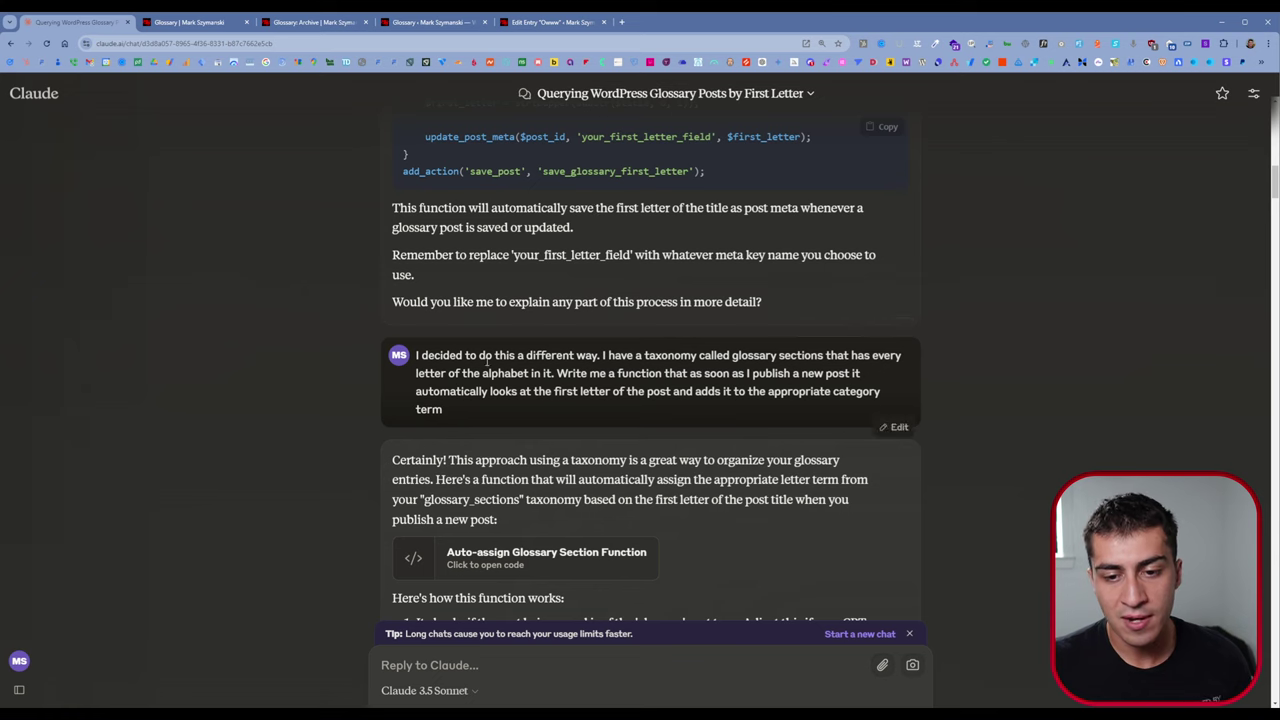
pyautogui.scroll(-1, 478, 366)
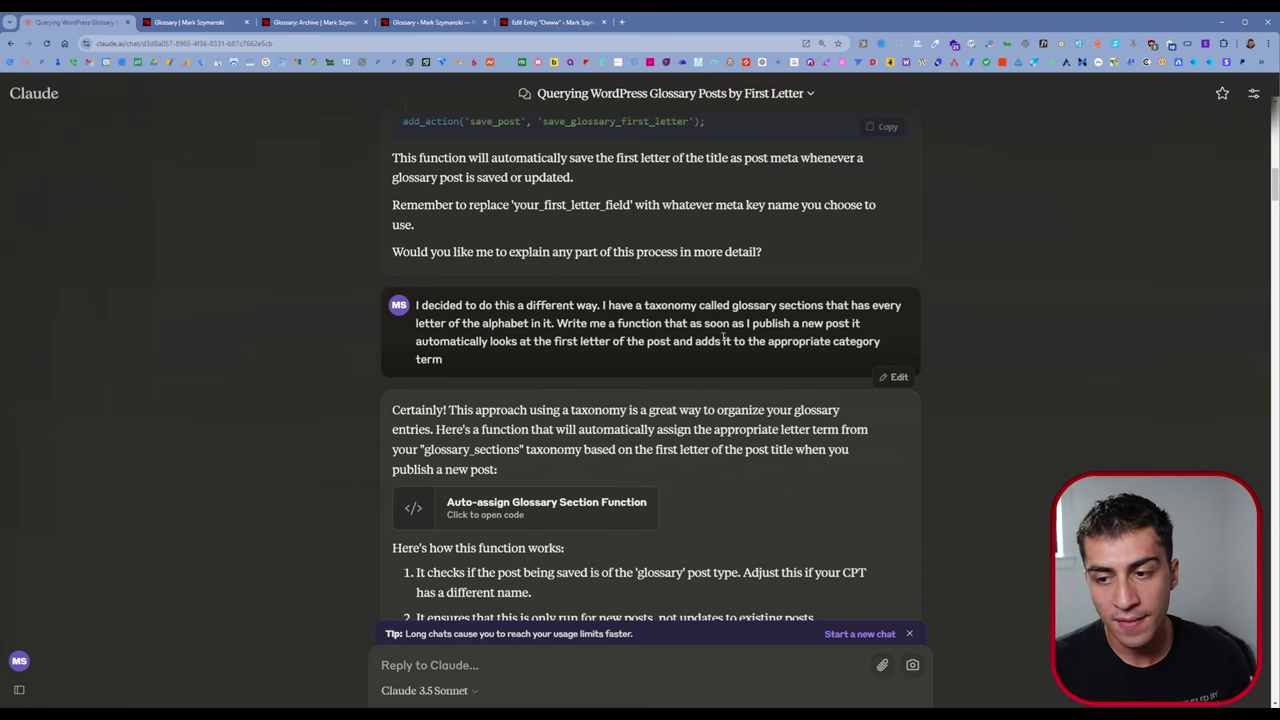
pyautogui.scroll(-3, 724, 340)
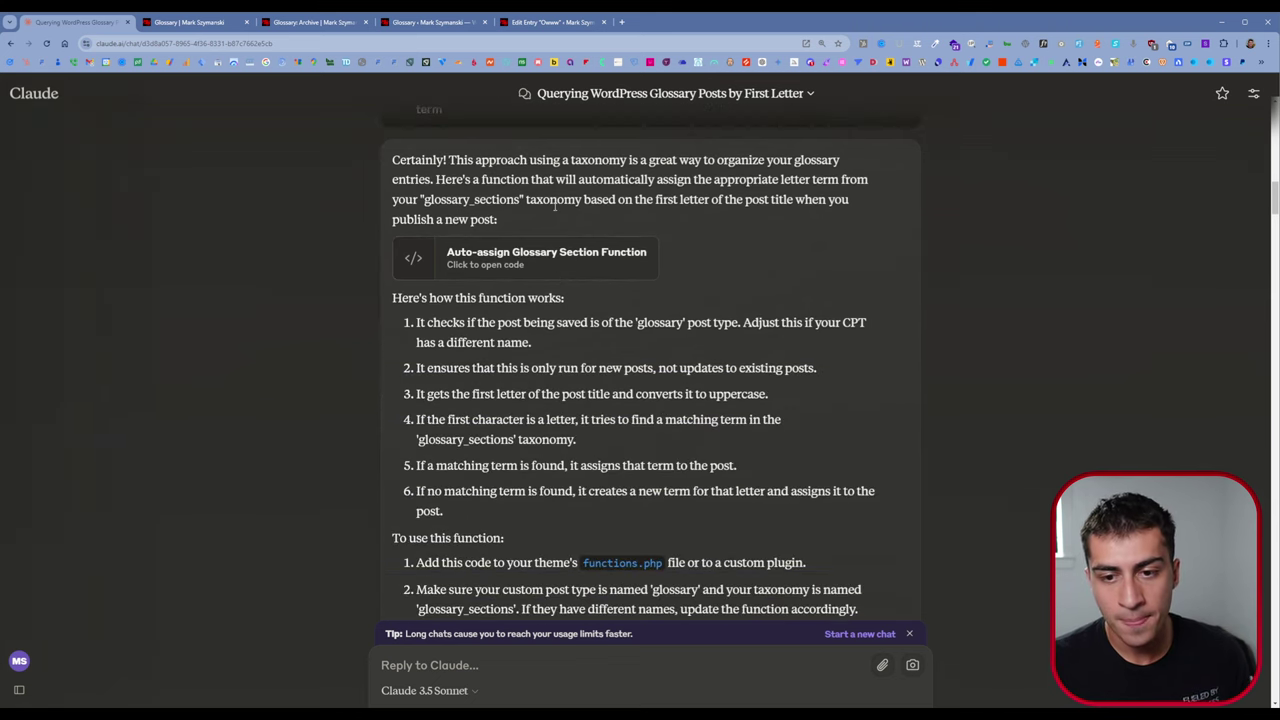
pyautogui.scroll(-3, 555, 205)
pyautogui.scroll(2, 541, 215)
pyautogui.scroll(1, 541, 215)
# Step: Open the first version of the Auto-assign Glossary Section Function and read through its code
pyautogui.click(494, 276)
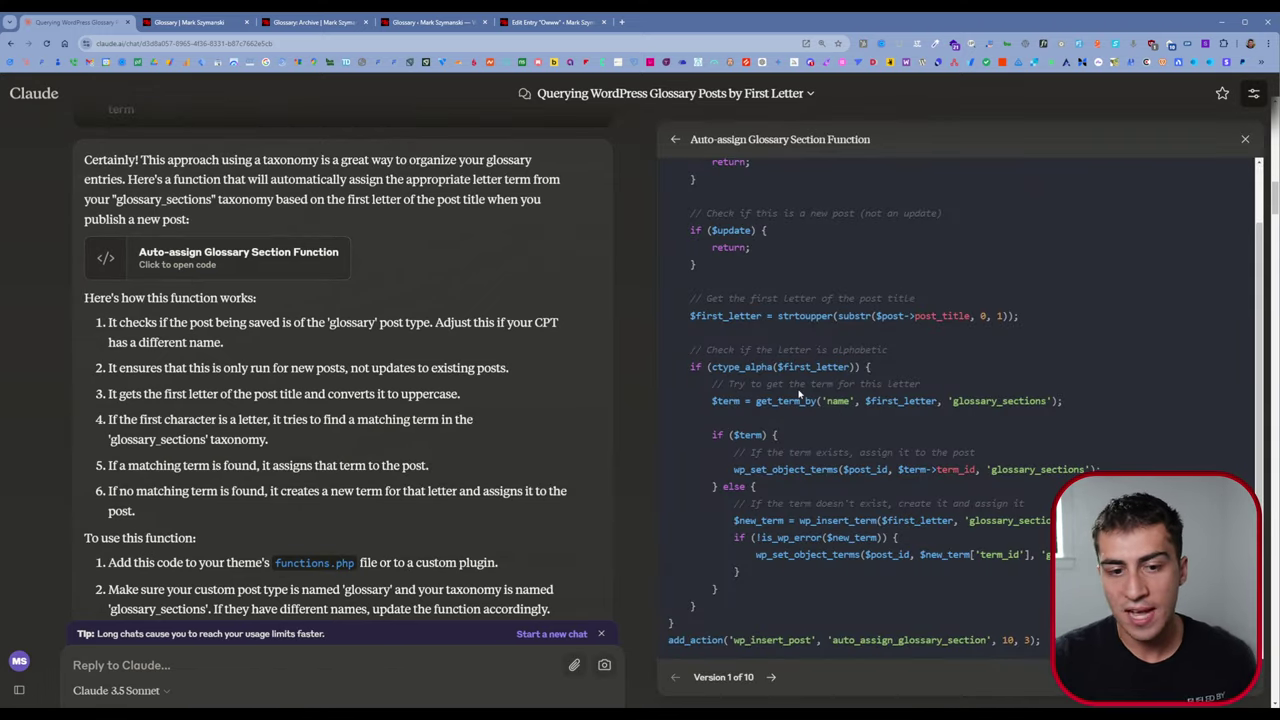
pyautogui.scroll(1, 905, 385)
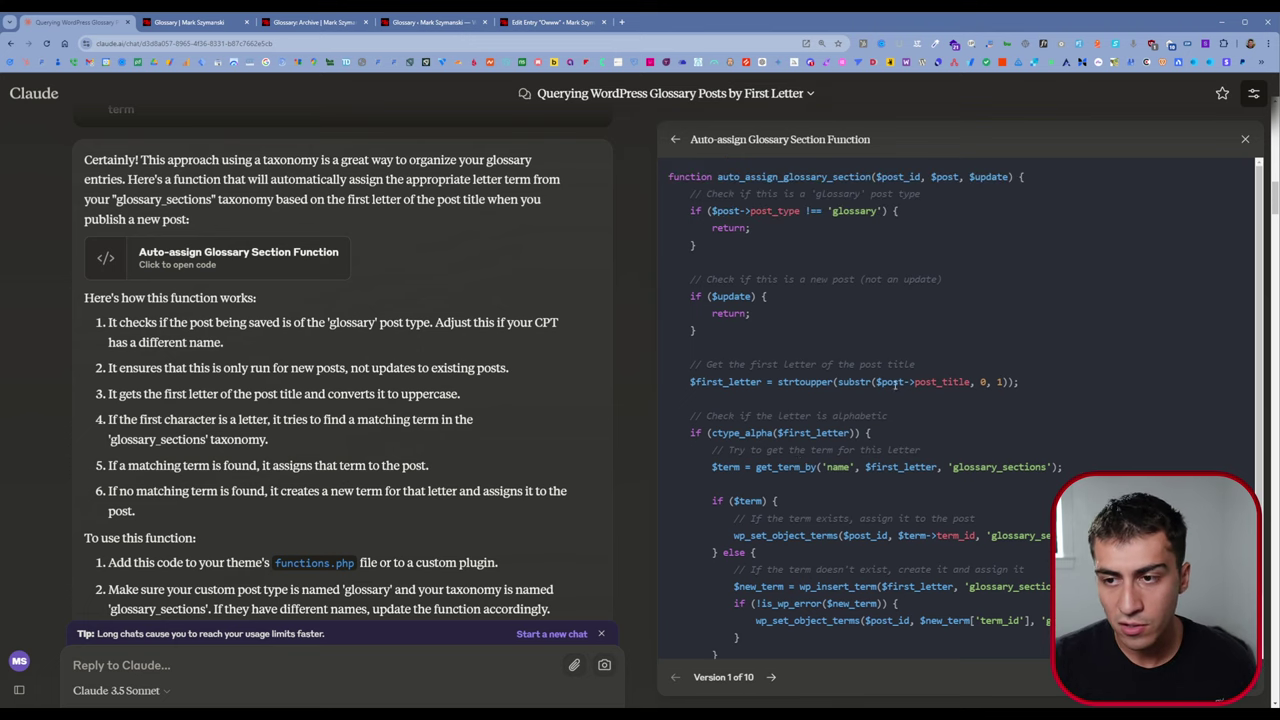
pyautogui.scroll(-3, 795, 226)
pyautogui.scroll(3, 810, 303)
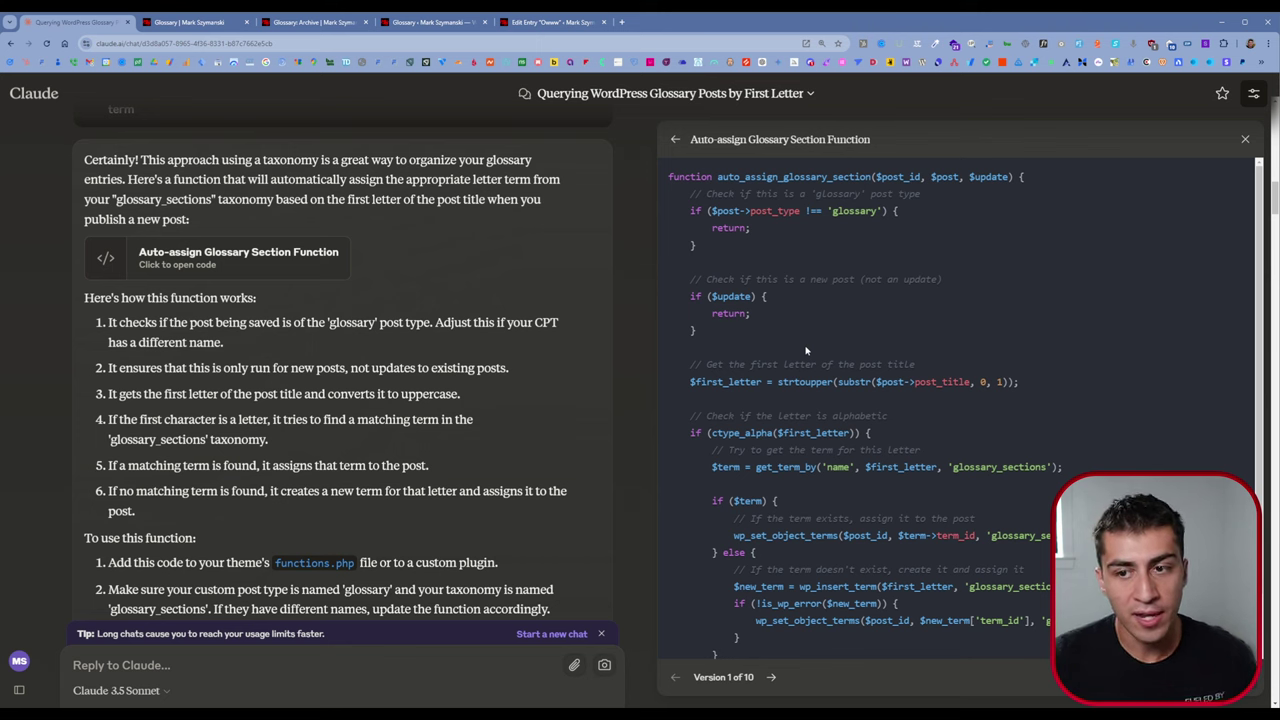
pyautogui.scroll(-1, 808, 348)
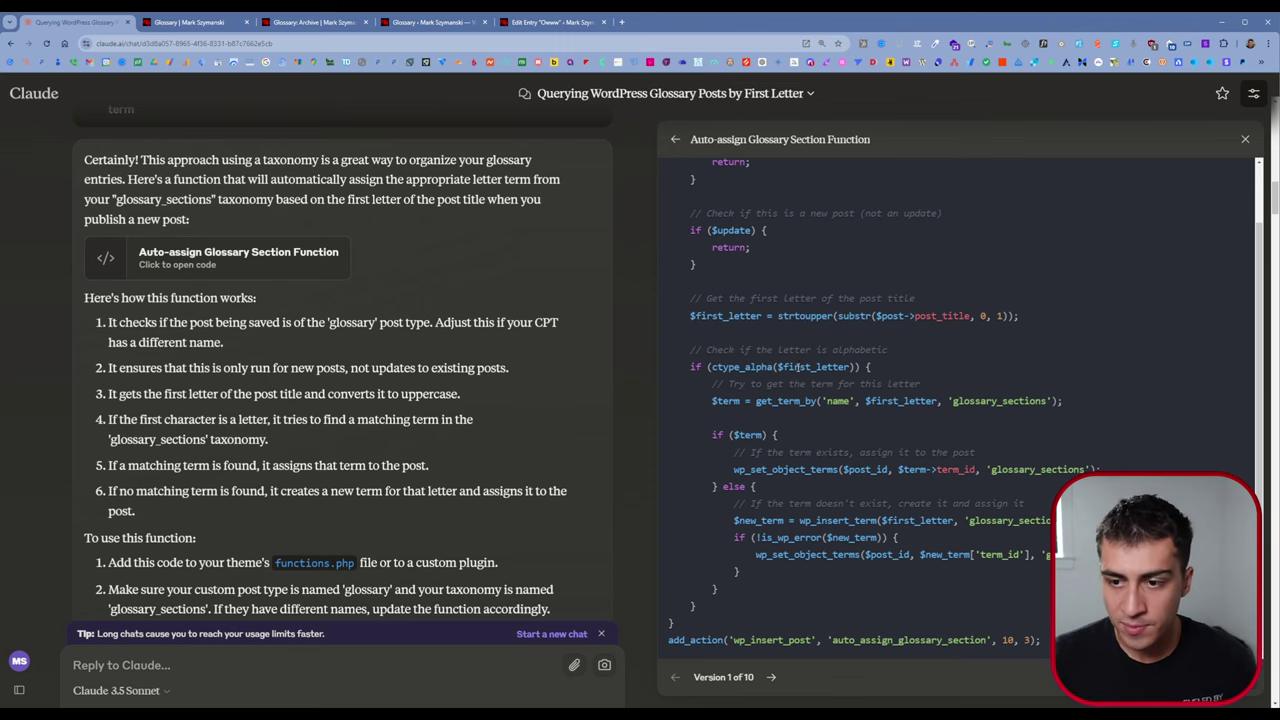
# Step: Find the prompt adding a # category for non-alphabetic titles, then open and read the updated function's code
pyautogui.scroll(-3, 480, 433)
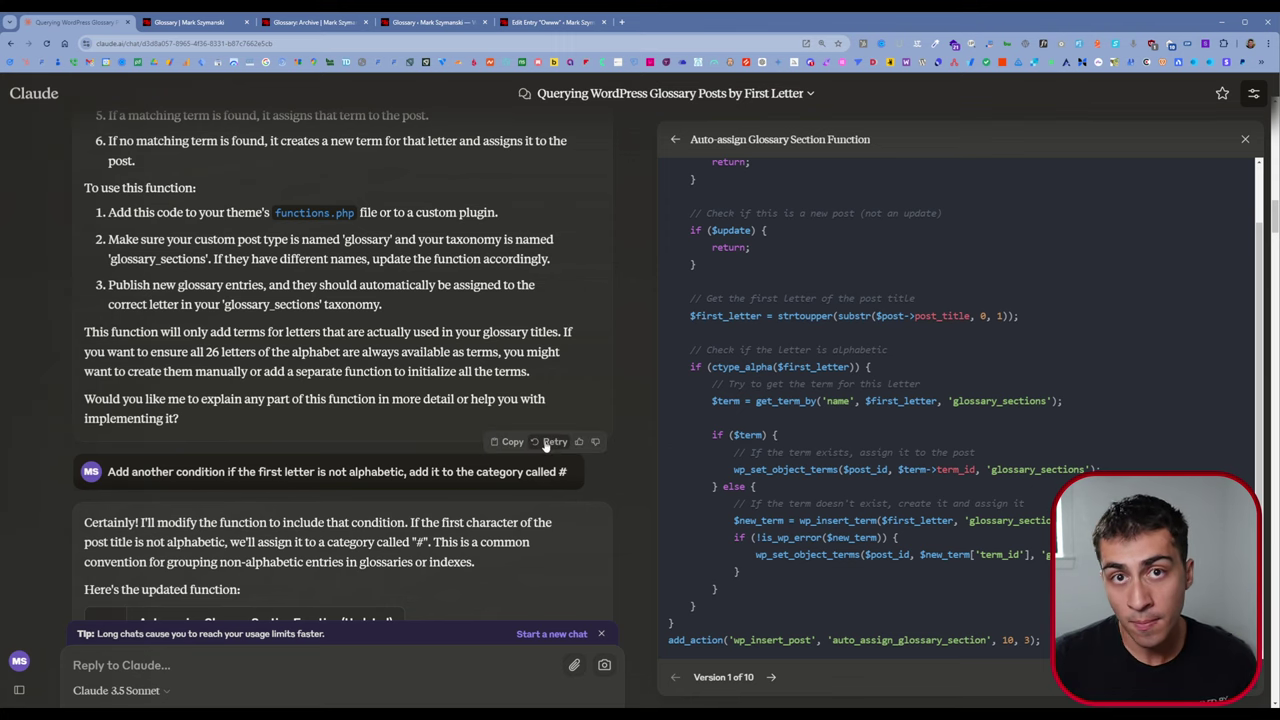
pyautogui.scroll(-3, 470, 440)
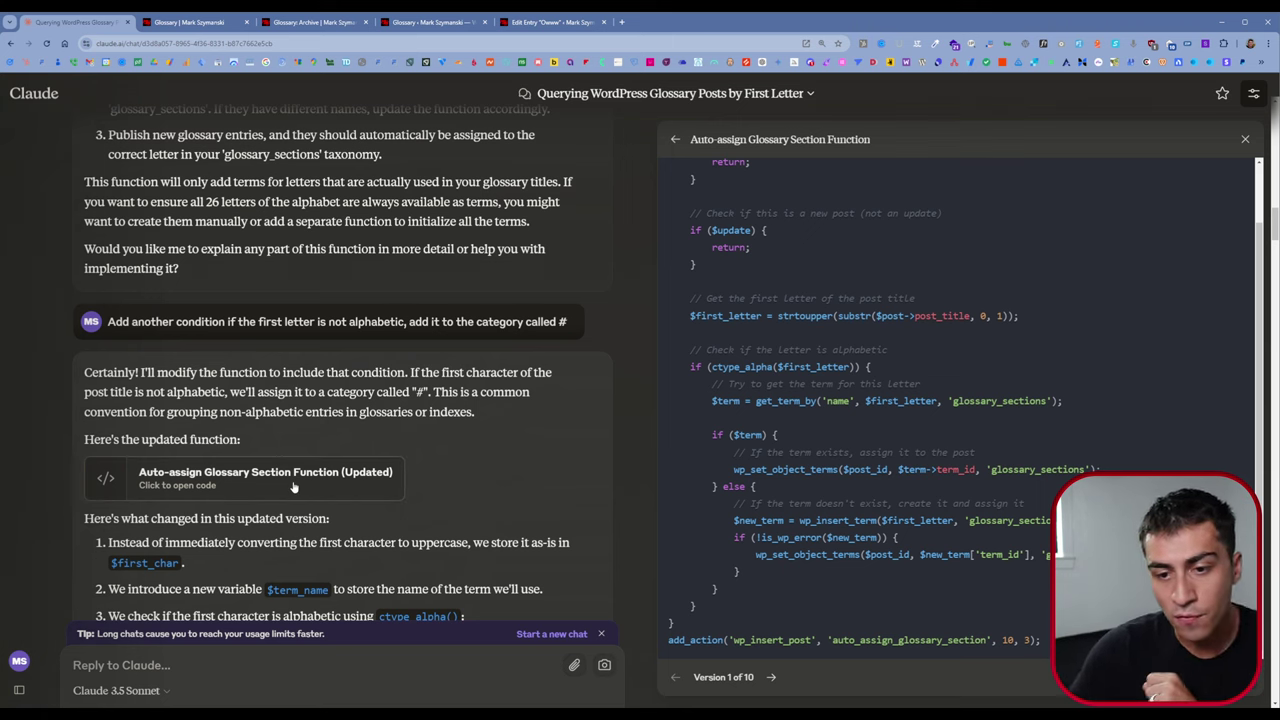
pyautogui.click(283, 483)
pyautogui.scroll(3, 750, 417)
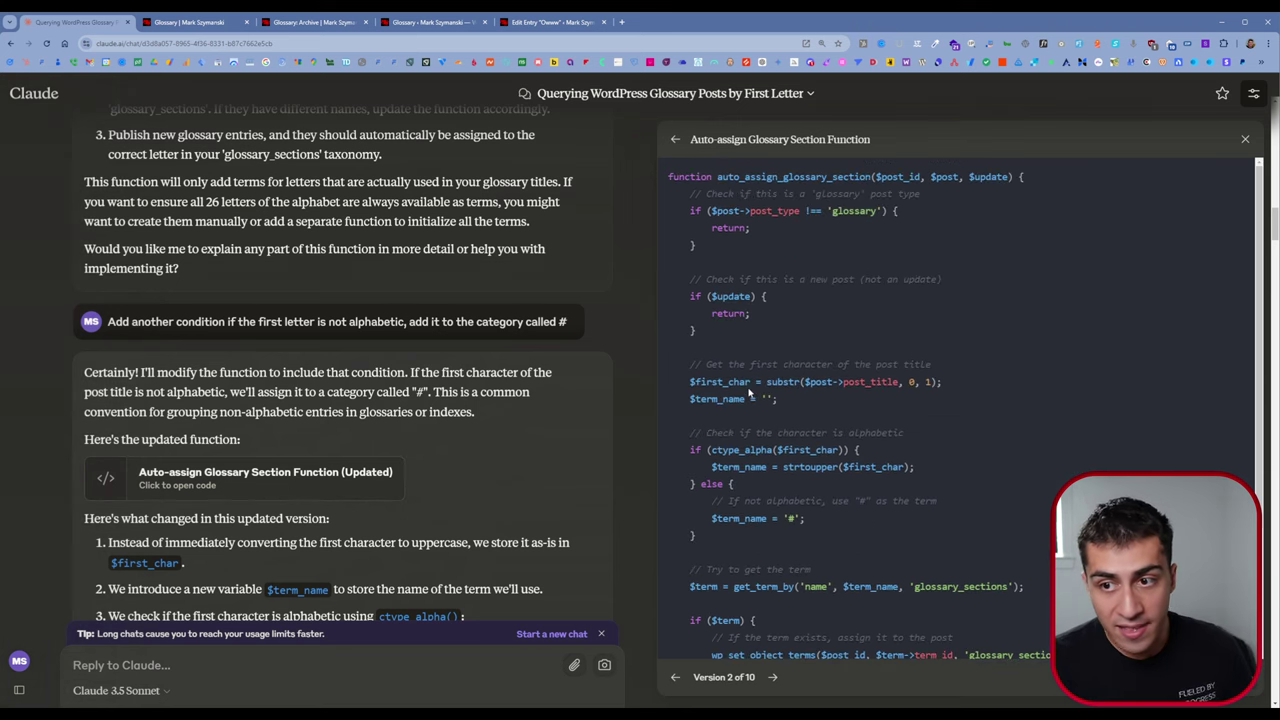
pyautogui.scroll(-3, 750, 417)
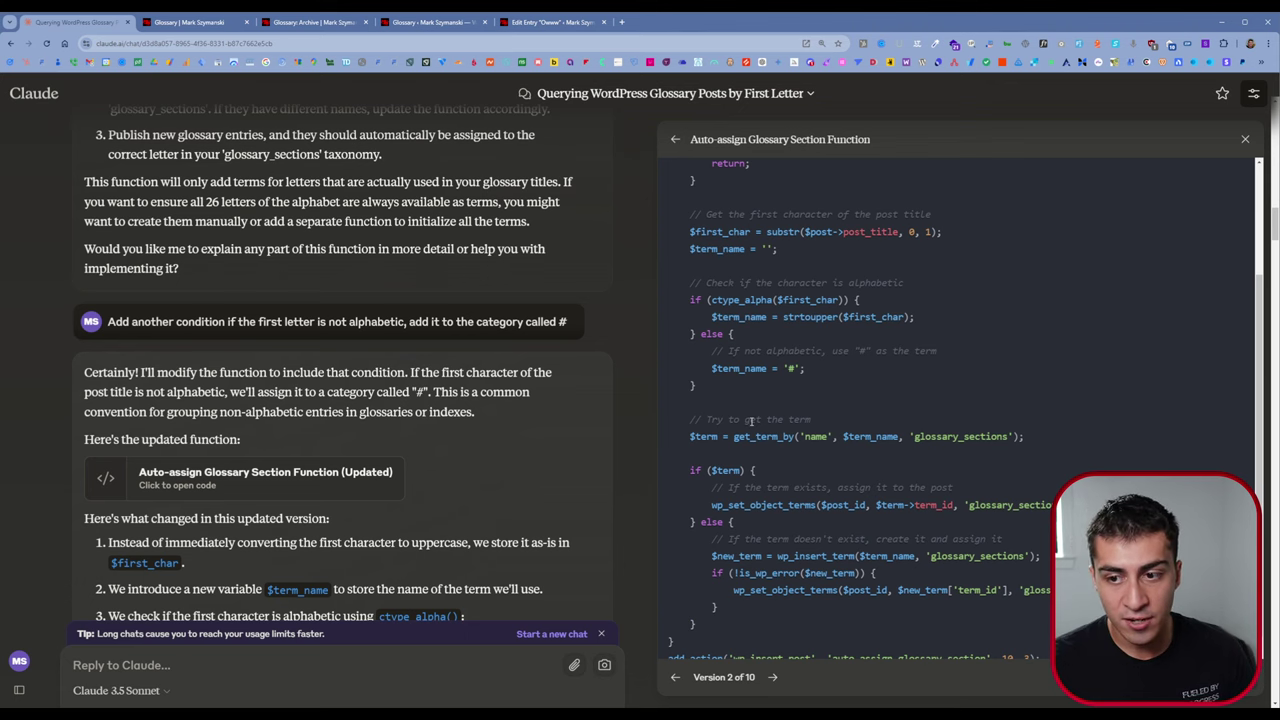
# Step: Review the updated function's explanation and the "it didnt auto assign" reply, then highlight the glossary_sections taxonomy name in the get_term_by line
pyautogui.scroll(-5, 352, 393)
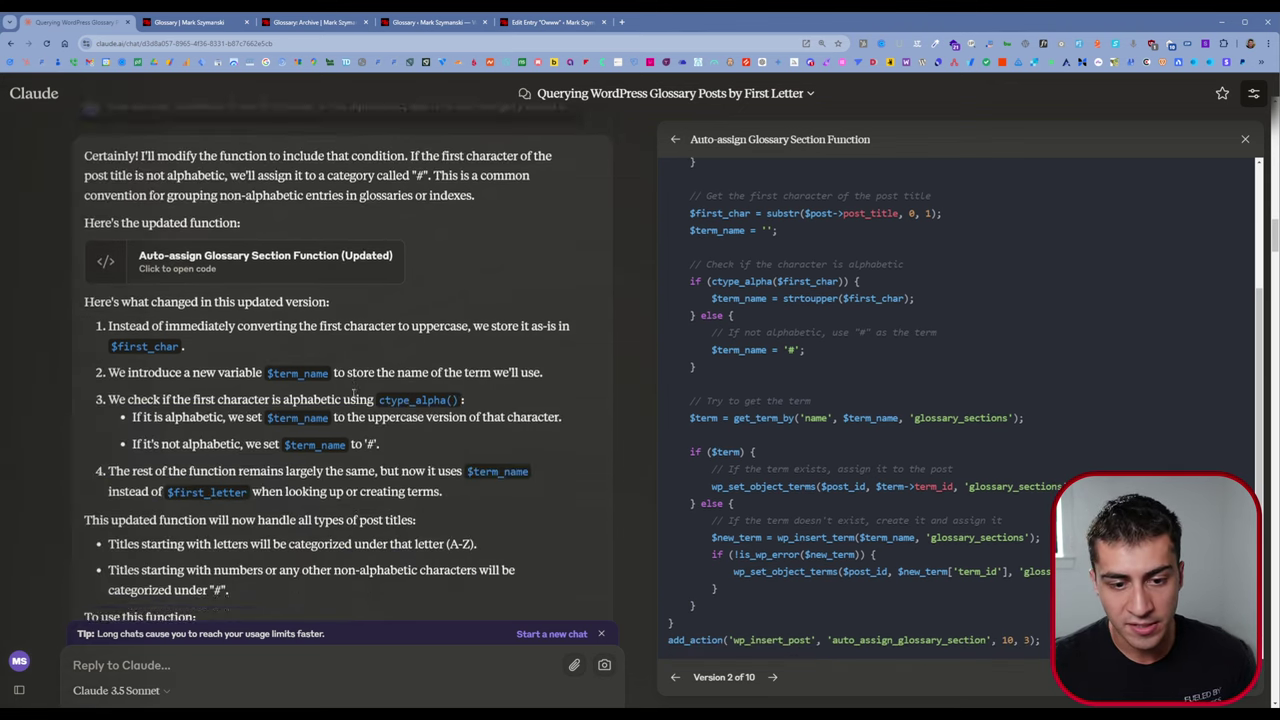
pyautogui.scroll(-3, 352, 393)
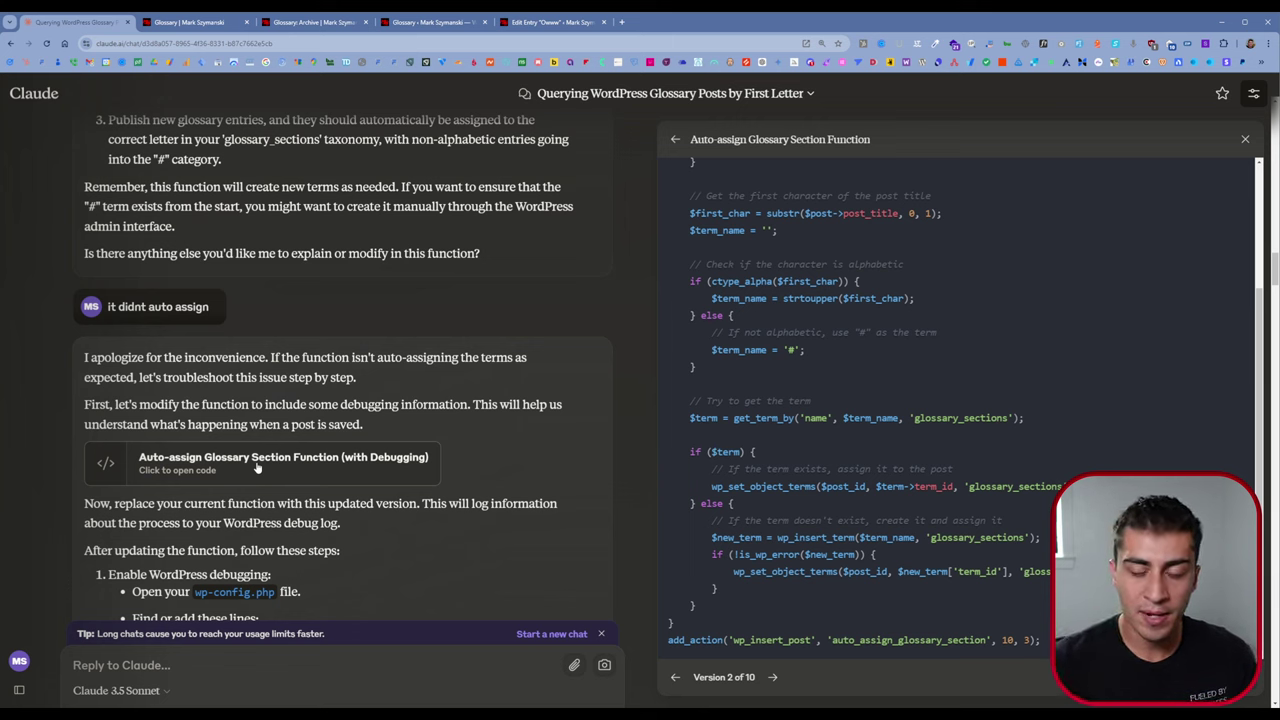
pyautogui.scroll(5, 257, 467)
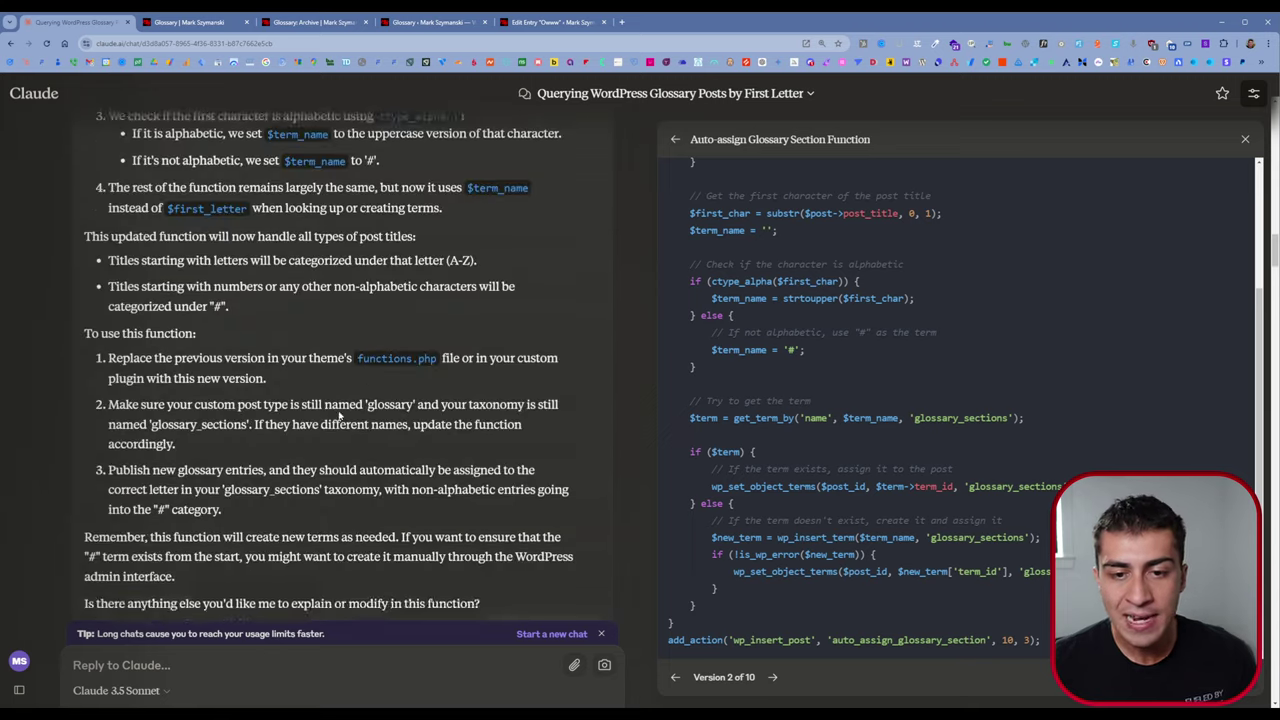
pyautogui.scroll(-3, 349, 424)
pyautogui.scroll(-4, 349, 424)
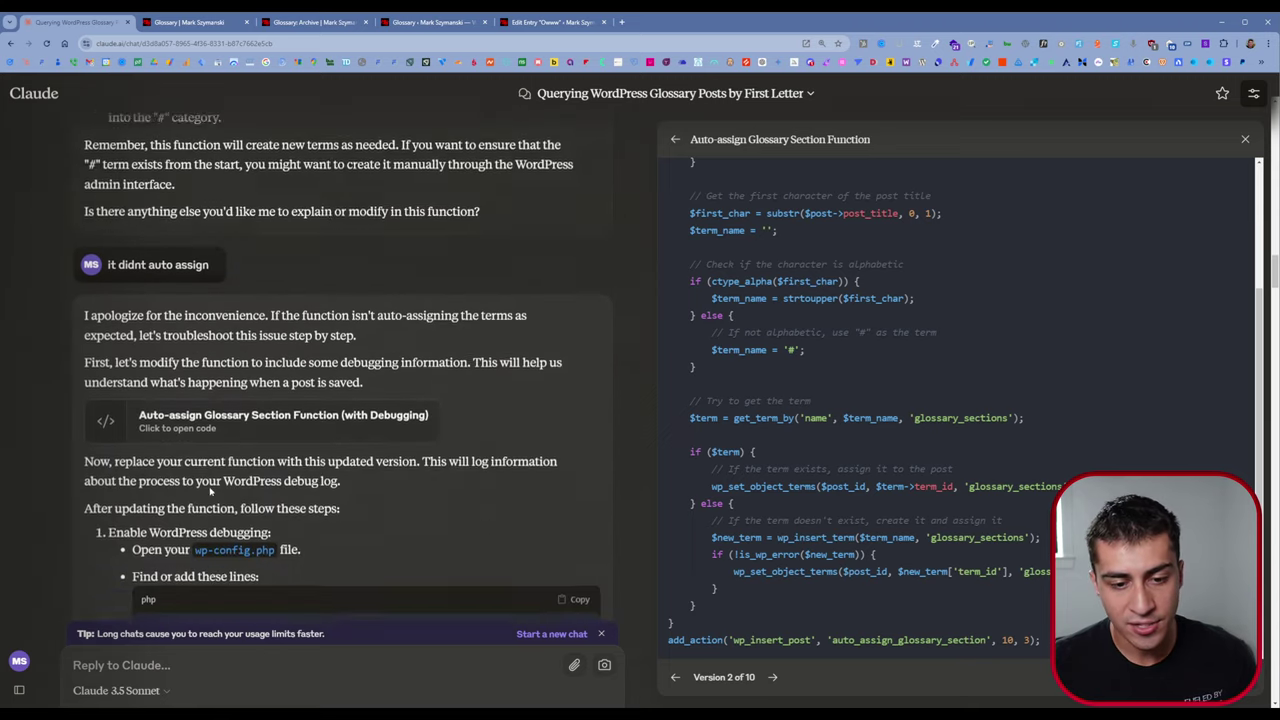
pyautogui.scroll(4, 405, 453)
pyautogui.scroll(3, 517, 404)
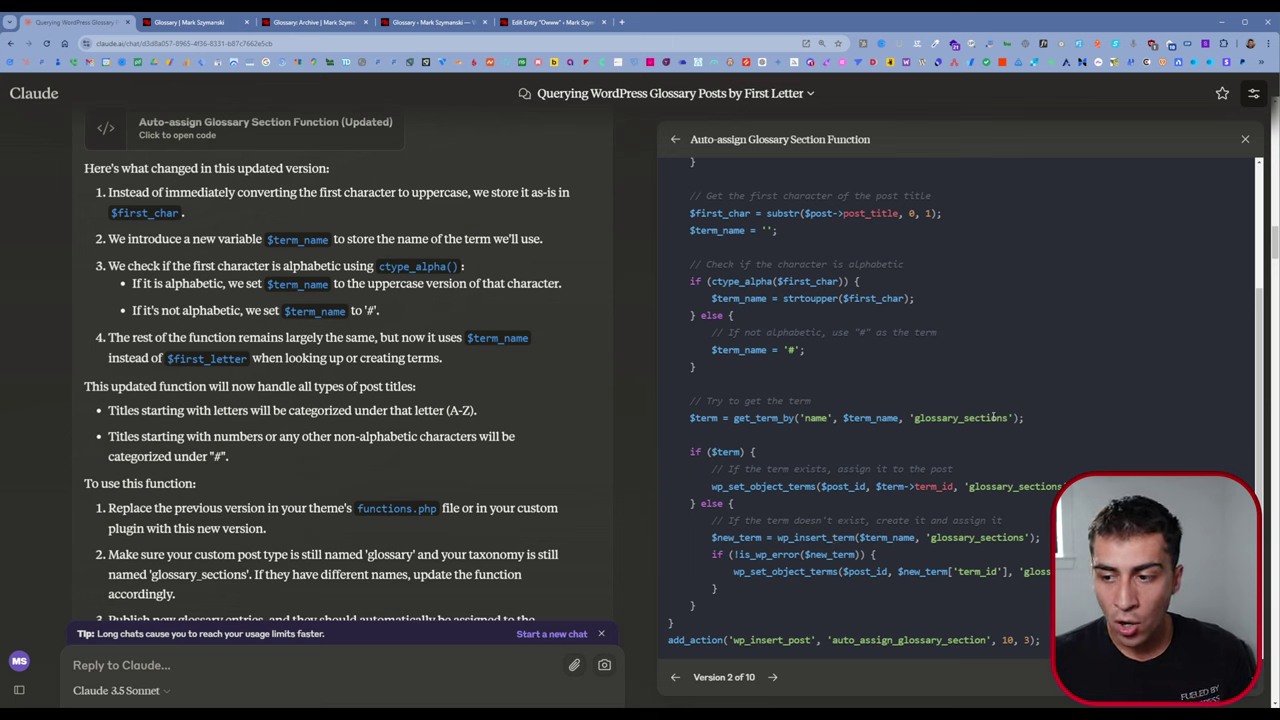
pyautogui.moveTo(1007, 418); pyautogui.dragTo(917, 428)
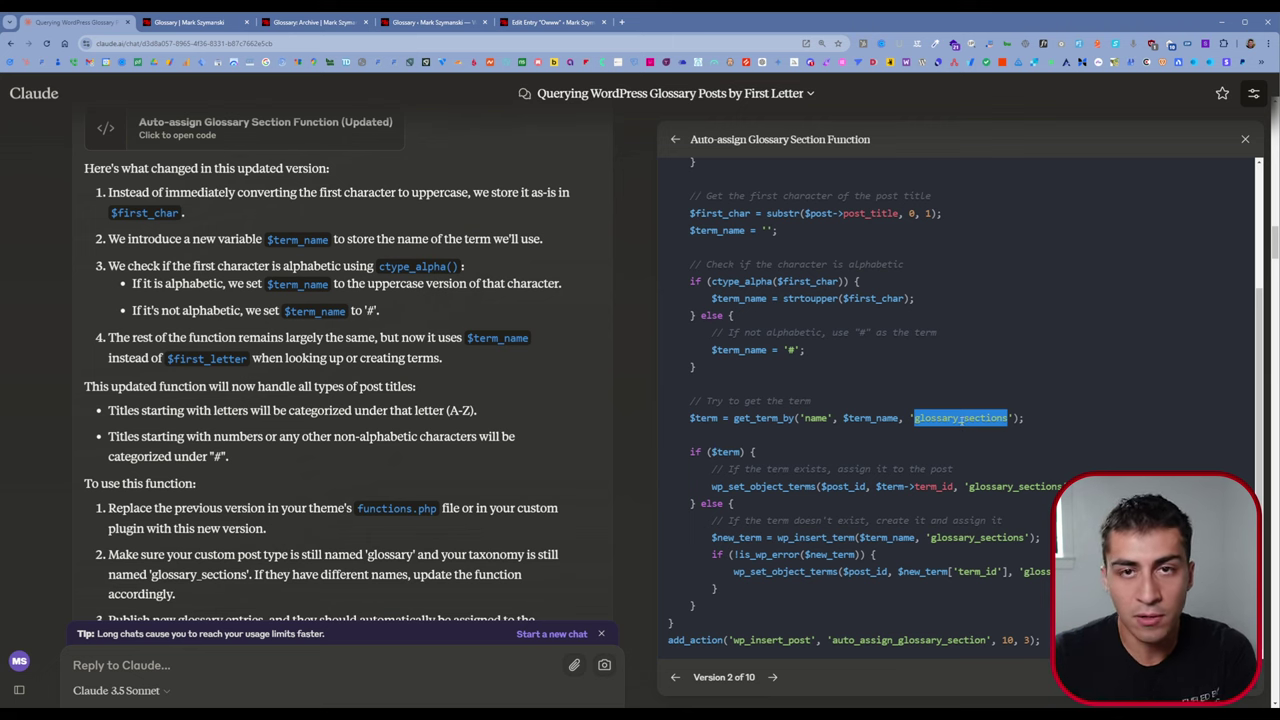
# Step: Read through the debugging exchange that follows the "it didnt auto assign" reply, down to the prompt listing 2 problems
pyautogui.scroll(-5, 250, 449)
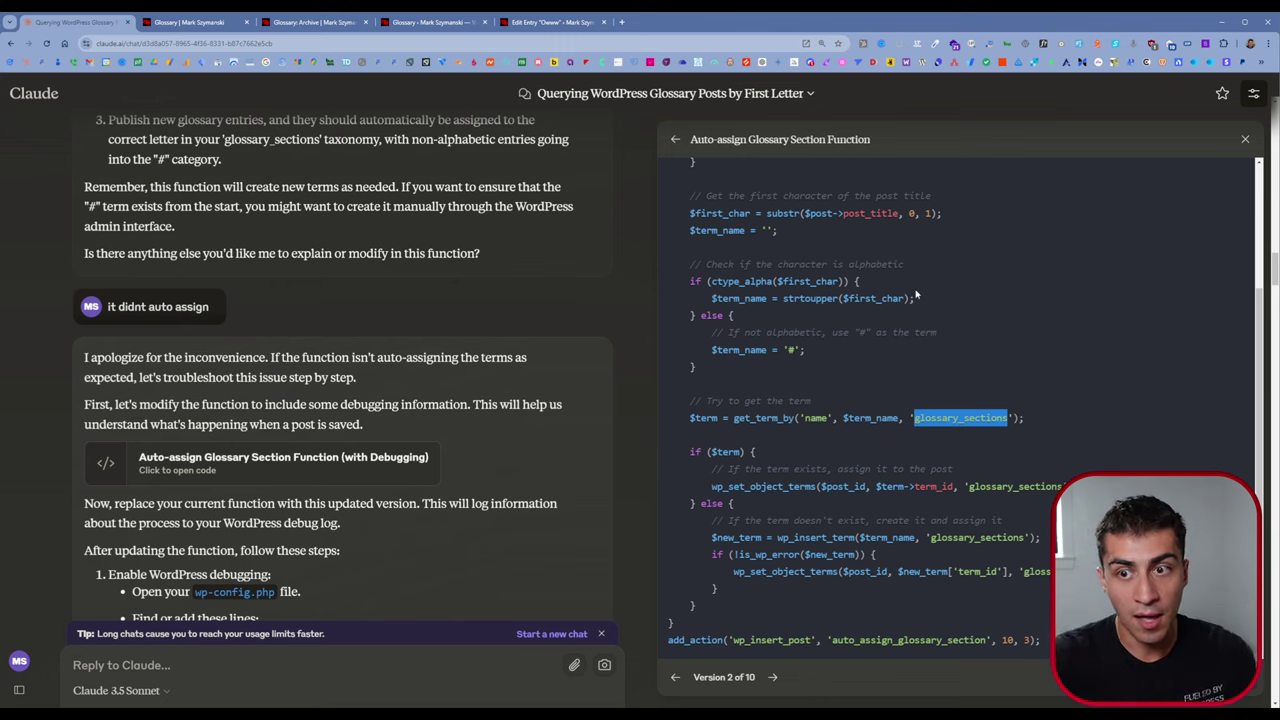
pyautogui.scroll(-10, 267, 397)
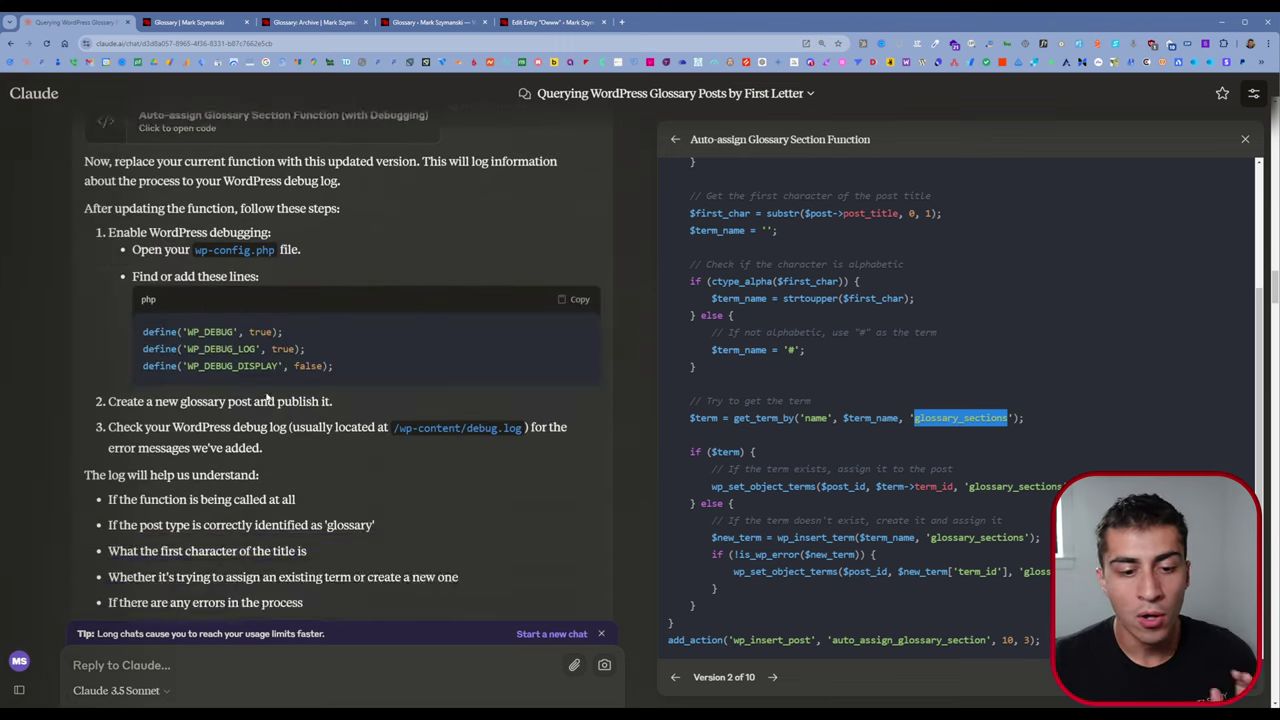
pyautogui.scroll(-10, 267, 397)
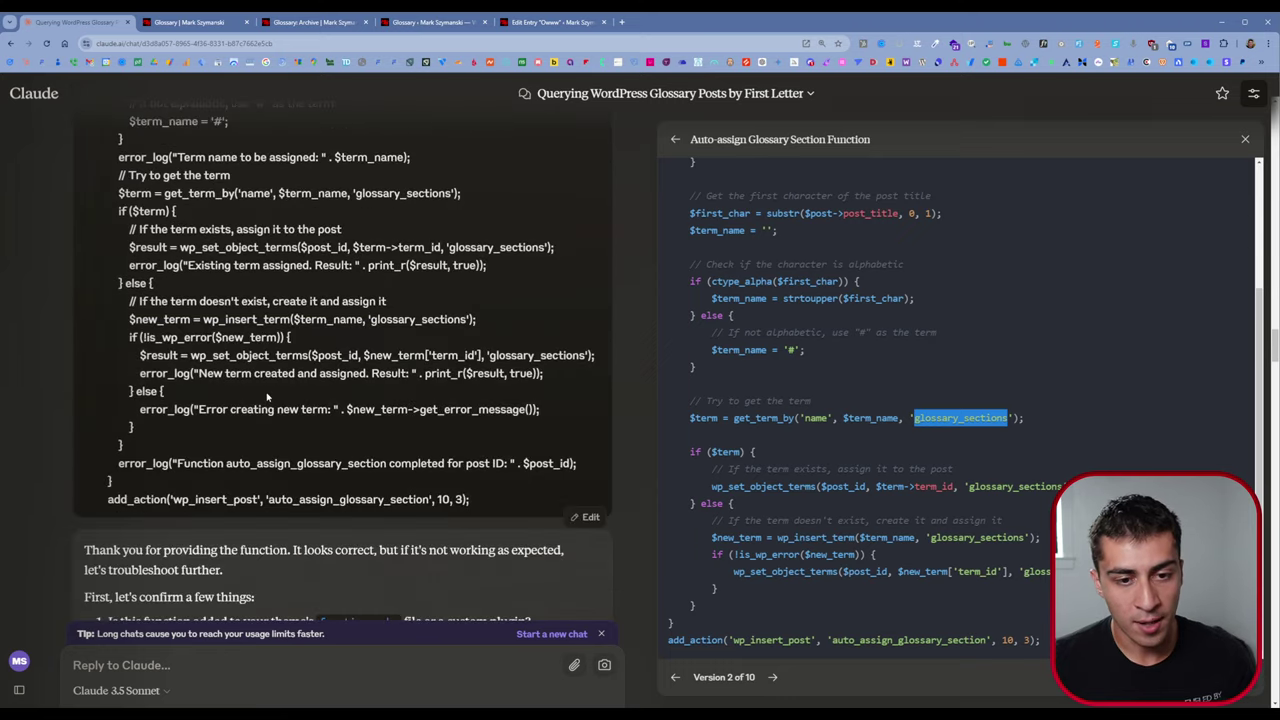
pyautogui.scroll(-10, 272, 440)
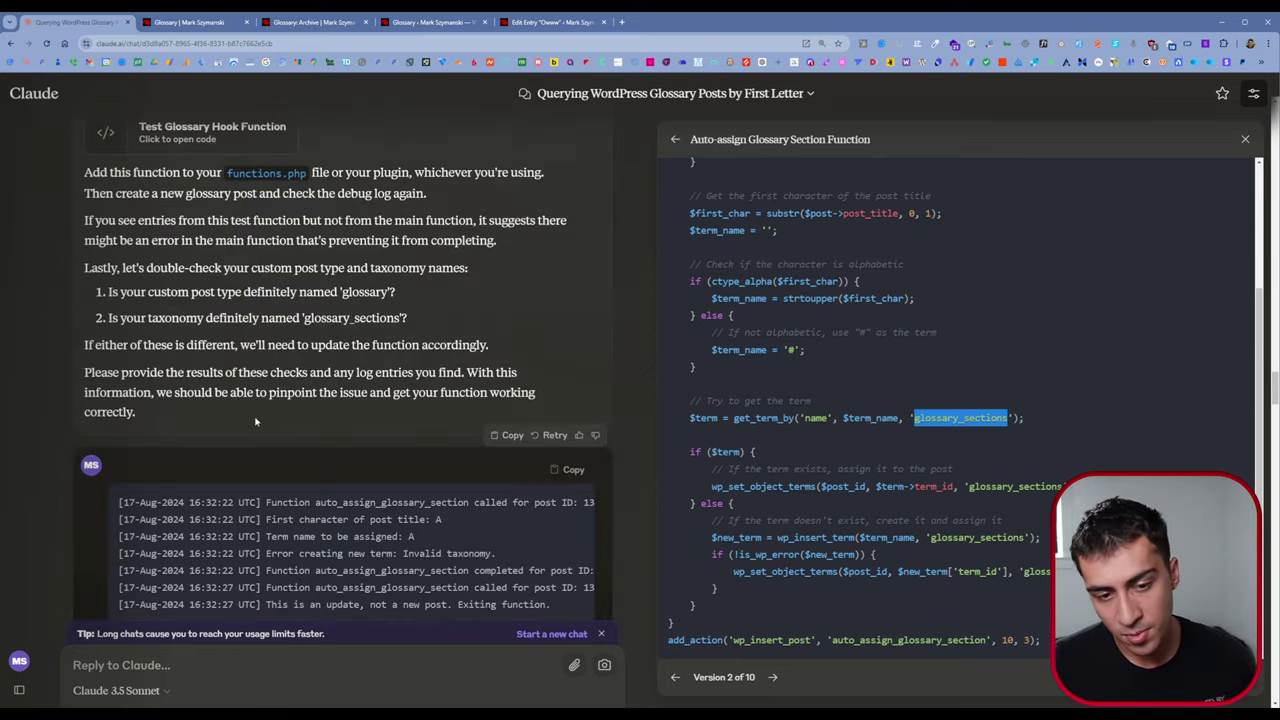
pyautogui.scroll(-10, 271, 407)
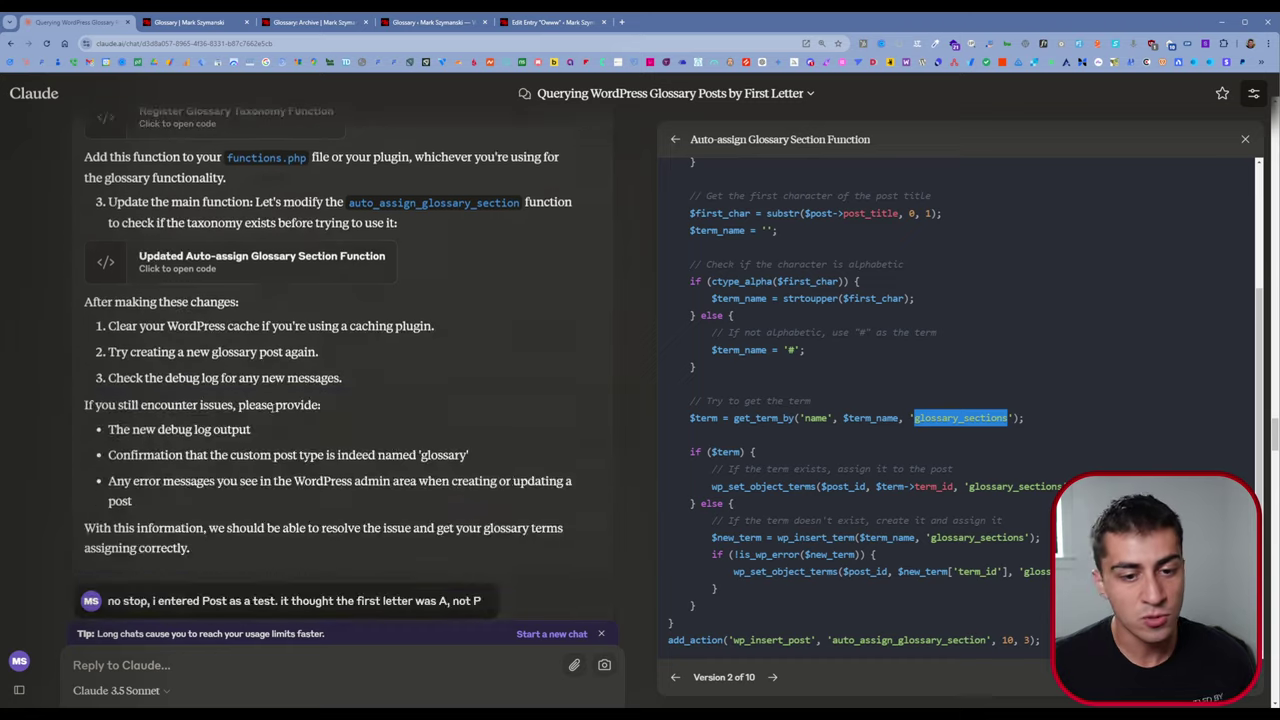
pyautogui.scroll(-10, 271, 412)
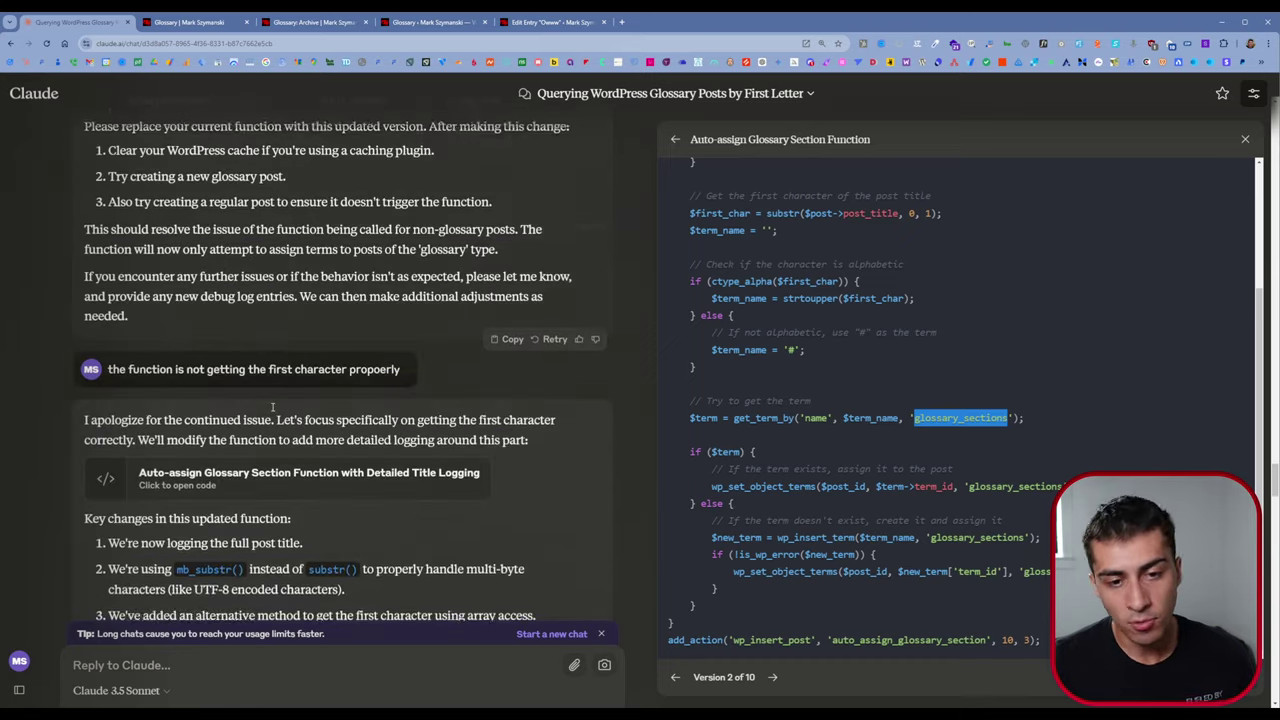
pyautogui.scroll(-10, 272, 415)
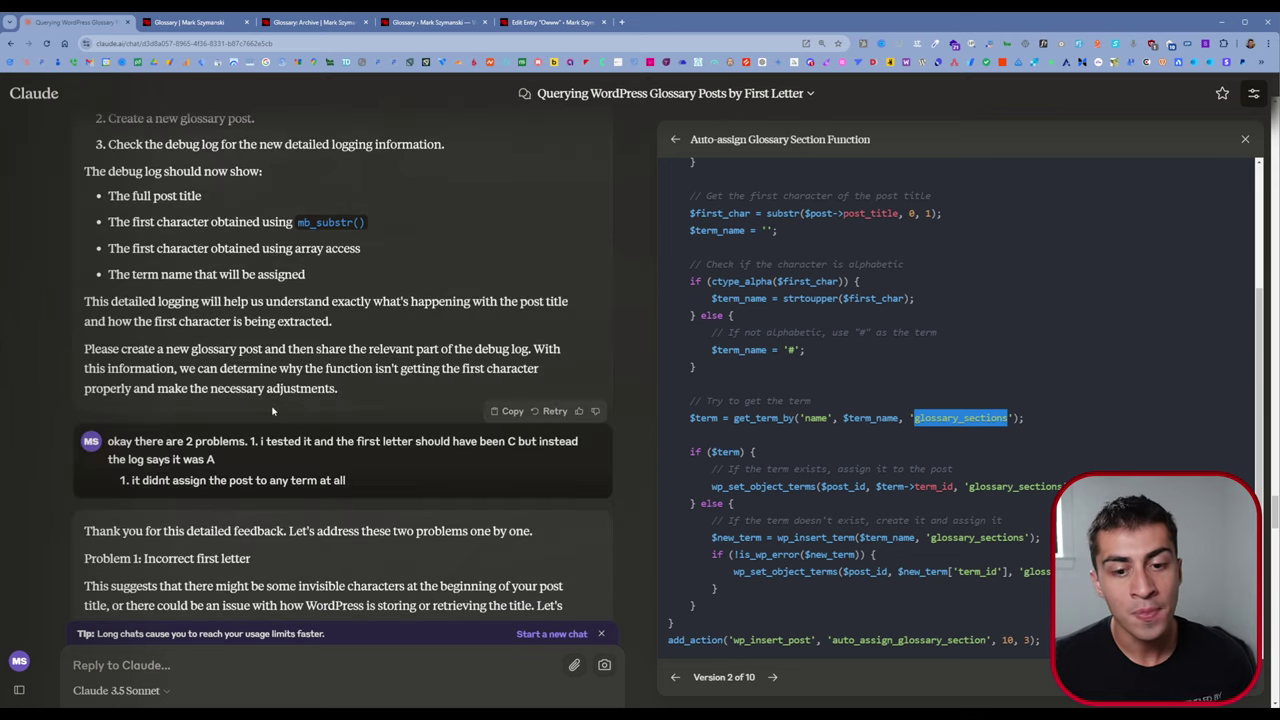
pyautogui.scroll(-2, 275, 410)
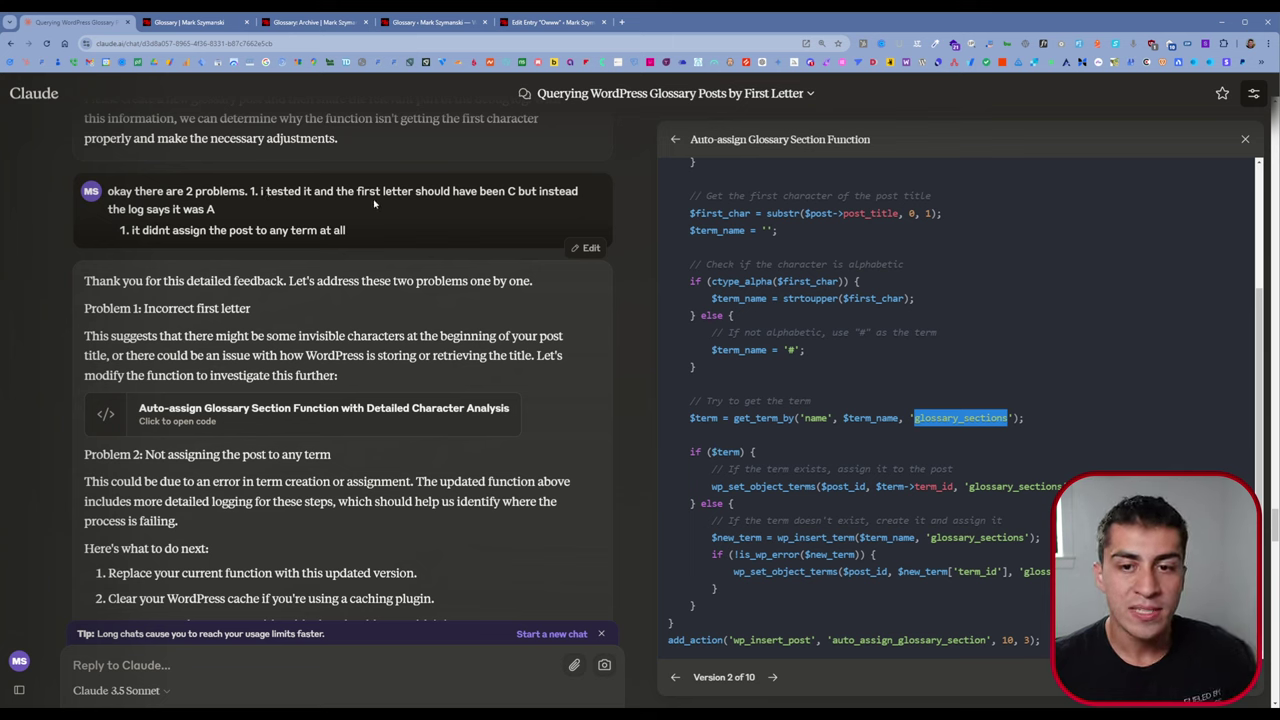
# Step: Highlight the first problem in the prompt, about the wrong first letter, and the letter A reported by the log
pyautogui.moveTo(261, 190); pyautogui.dragTo(220, 212)
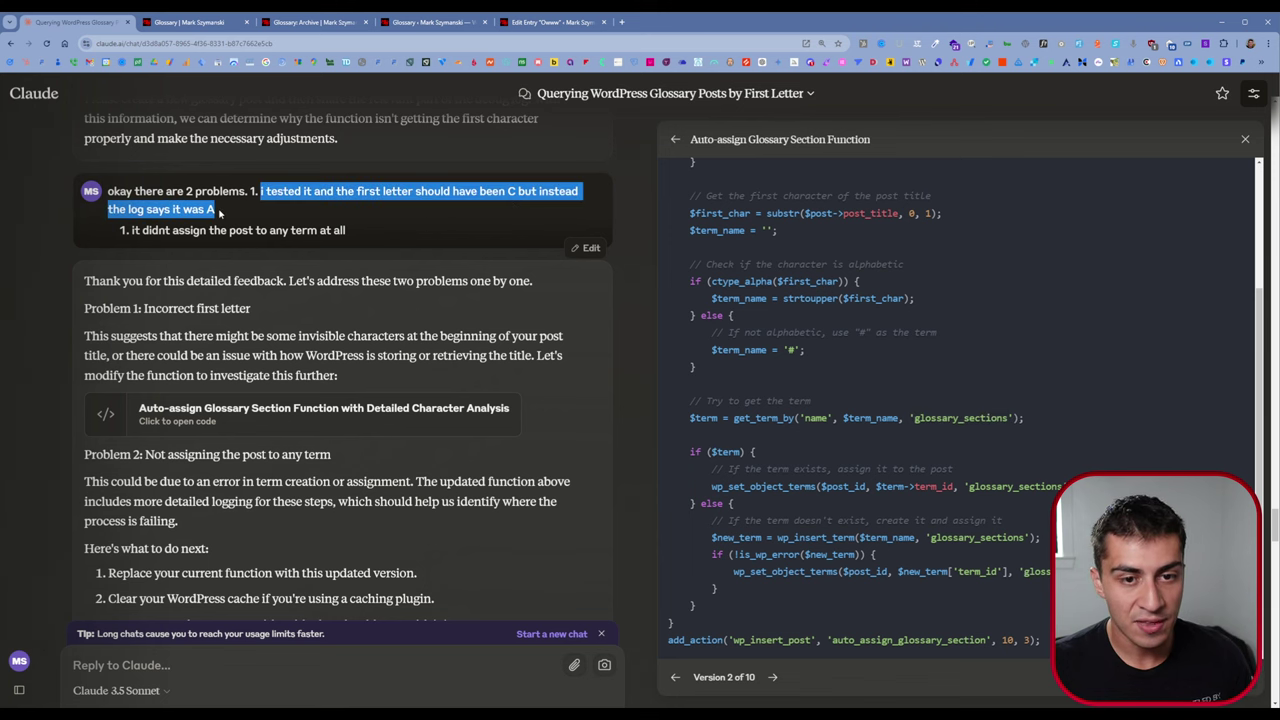
pyautogui.click(220, 212)
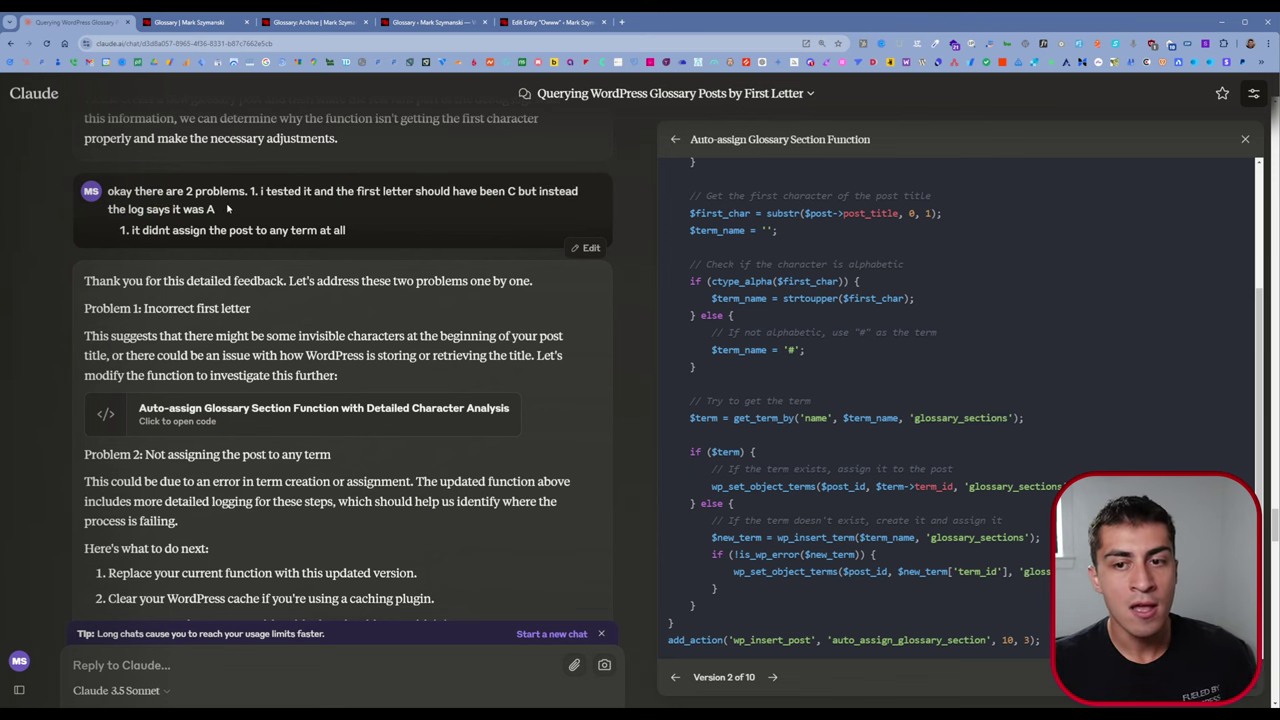
pyautogui.moveTo(220, 214); pyautogui.dragTo(207, 211)
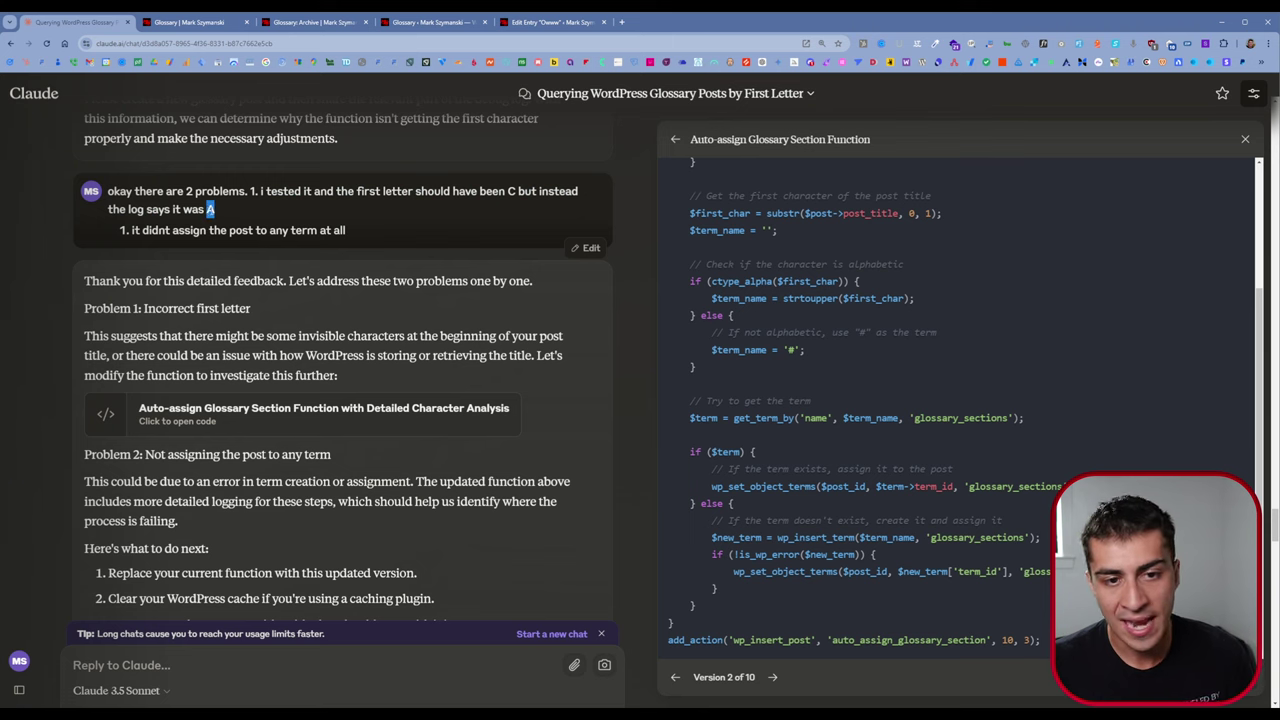
pyautogui.click(210, 211)
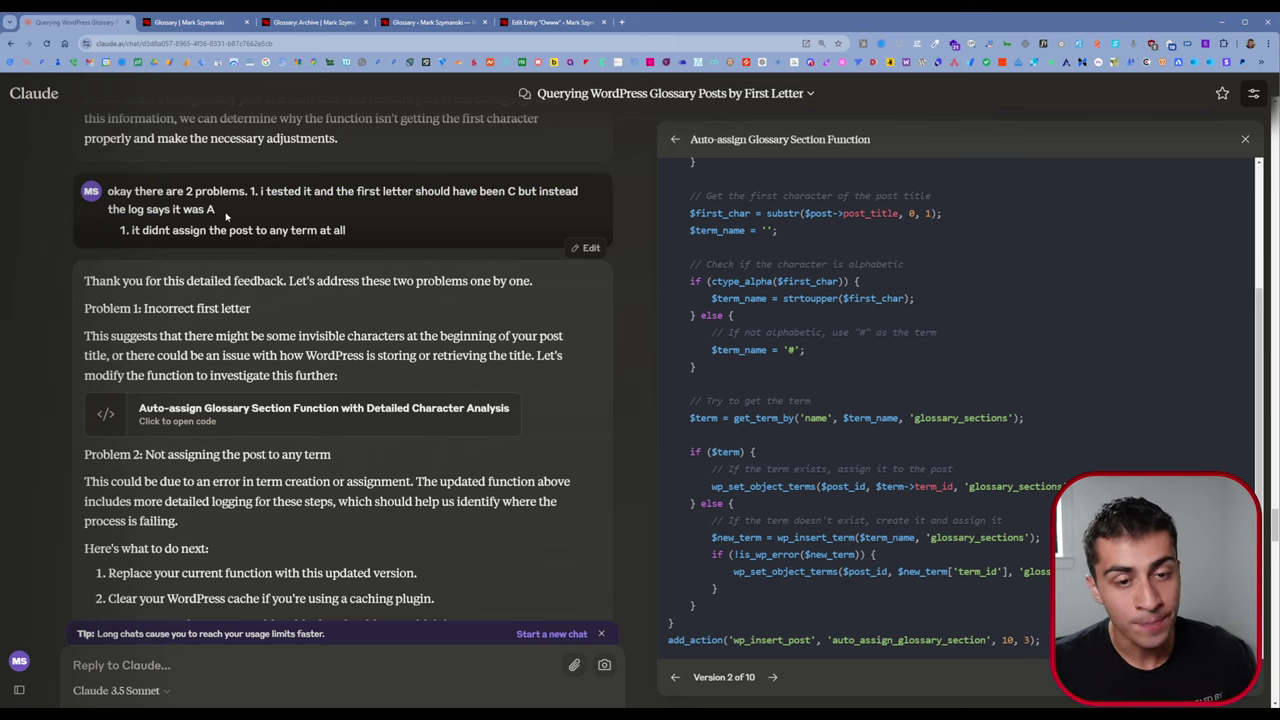
# Step: Open the Auto-assign Glossary Section Function with Detailed Character Analysis and read its term lookup and assignment code
pyautogui.click(255, 408)
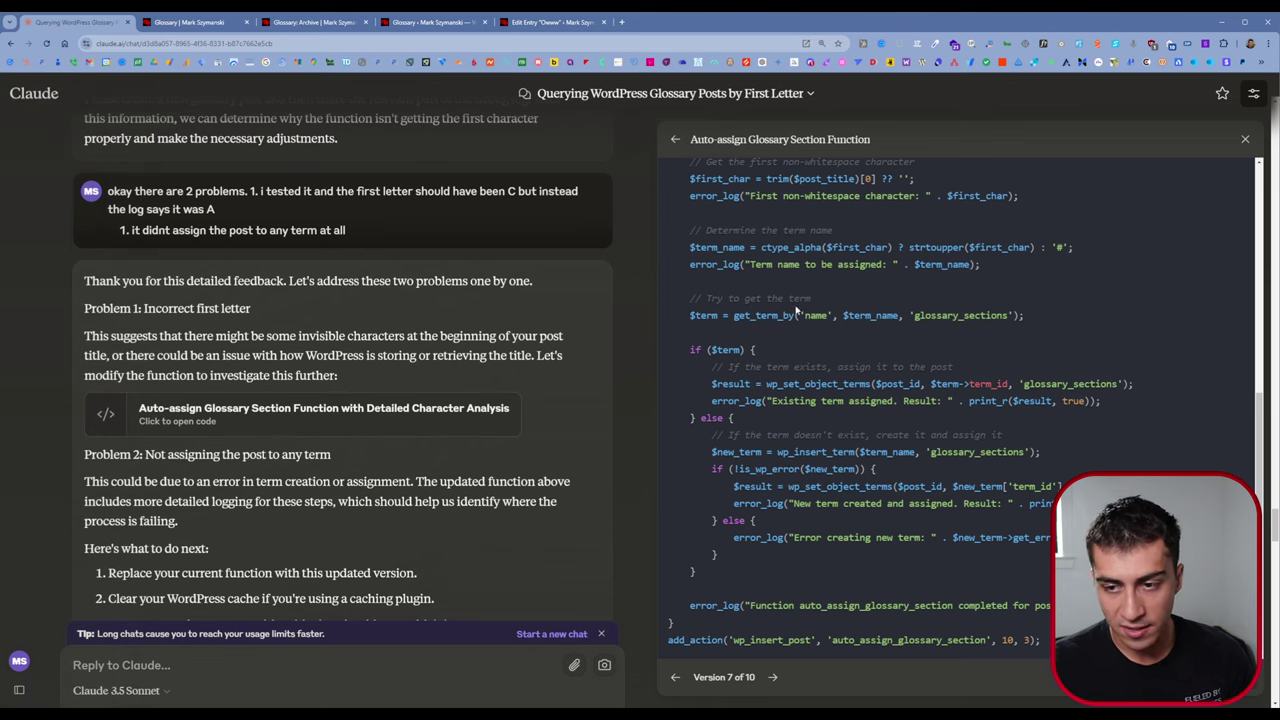
pyautogui.scroll(1, 810, 370)
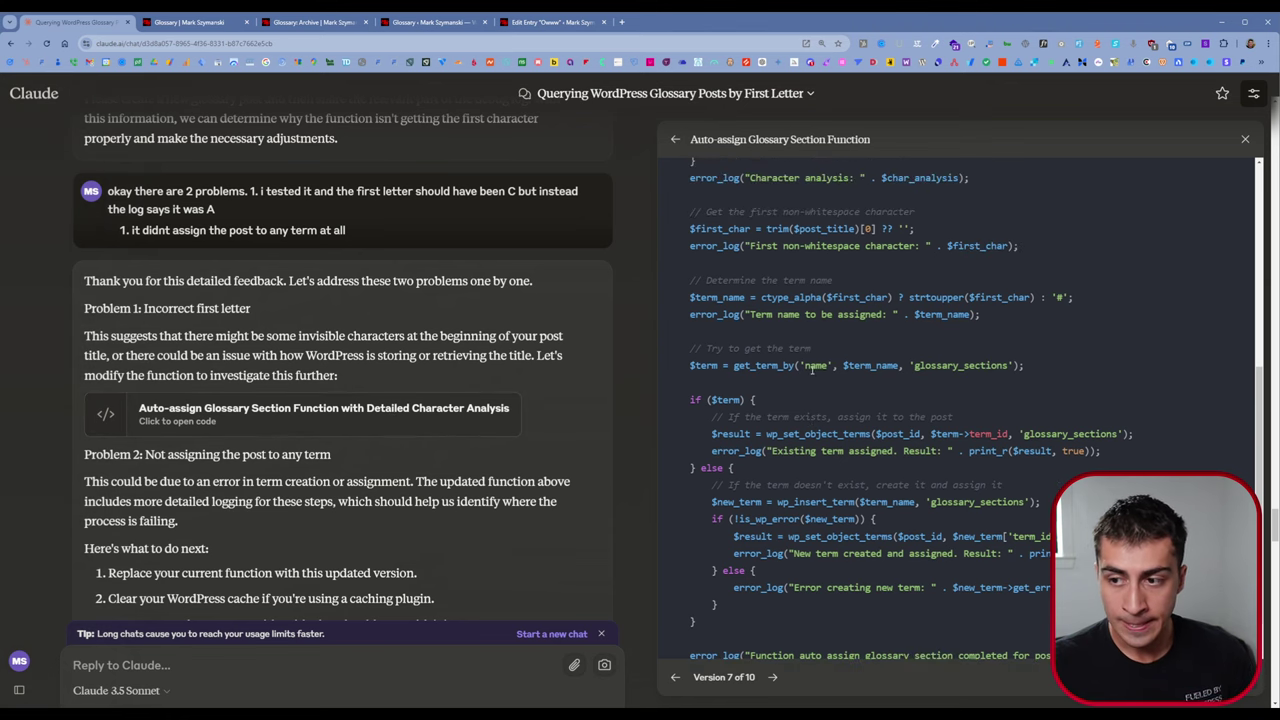
pyautogui.scroll(-1, 816, 366)
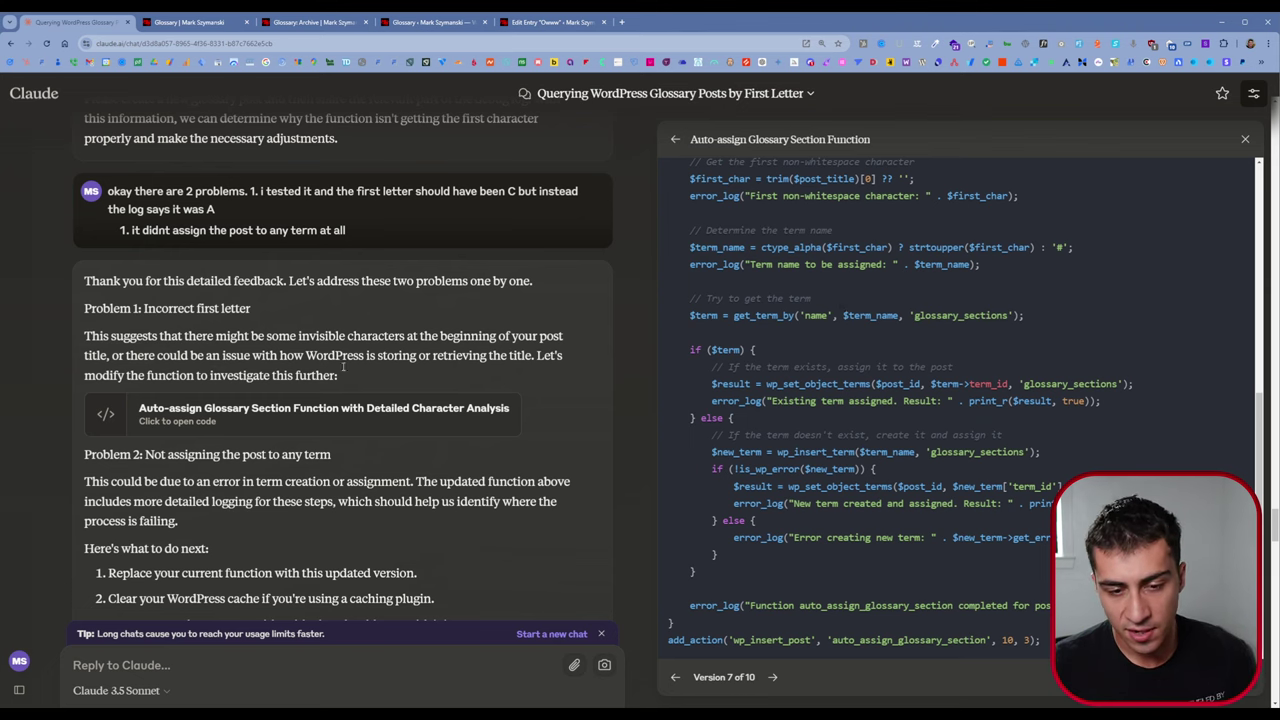
# Step: Find the "its glossary-sections" reply further down the chat and highlight the hyphenated taxonomy name
pyautogui.scroll(-5, 343, 368)
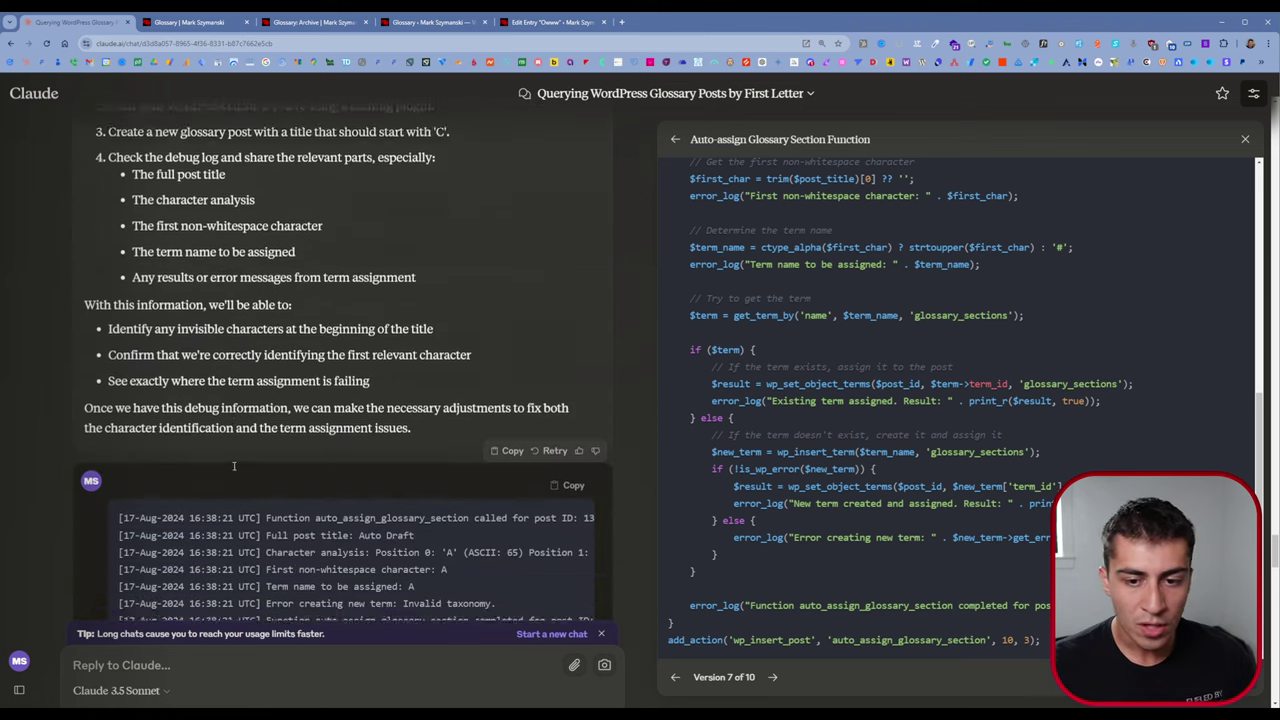
pyautogui.scroll(-8, 235, 464)
pyautogui.scroll(-6, 245, 455)
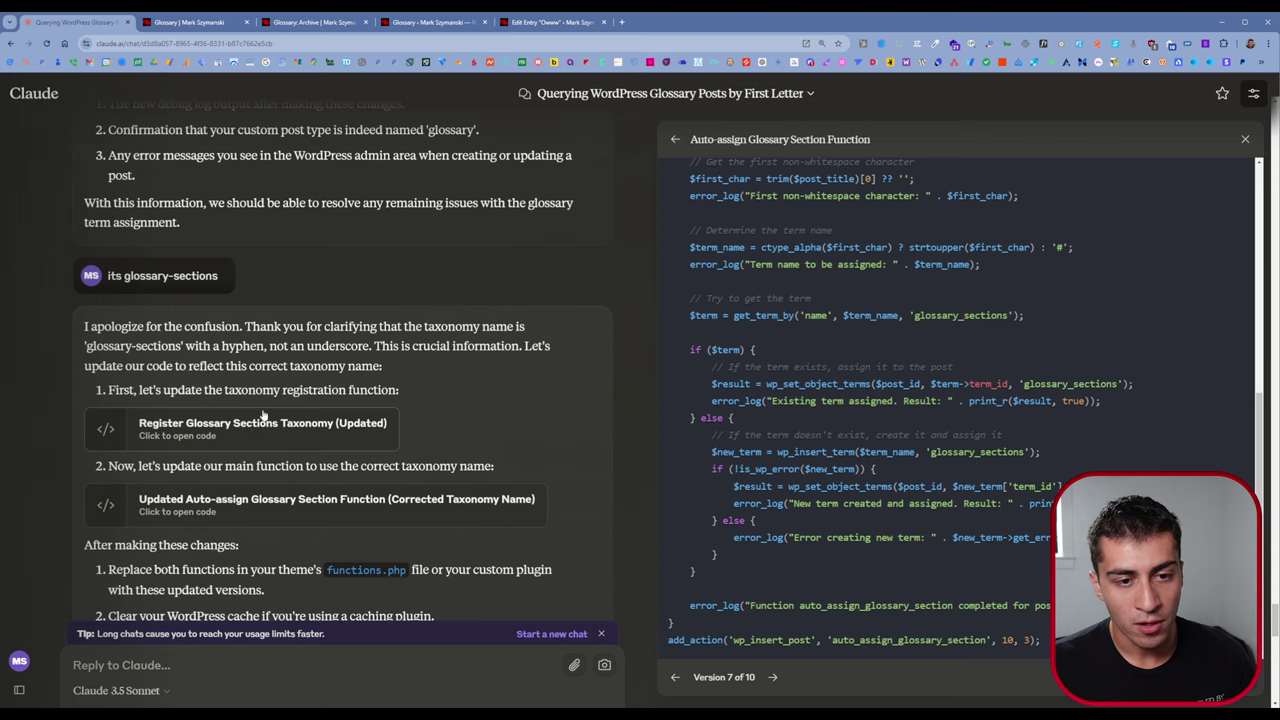
pyautogui.moveTo(124, 276); pyautogui.dragTo(222, 276)
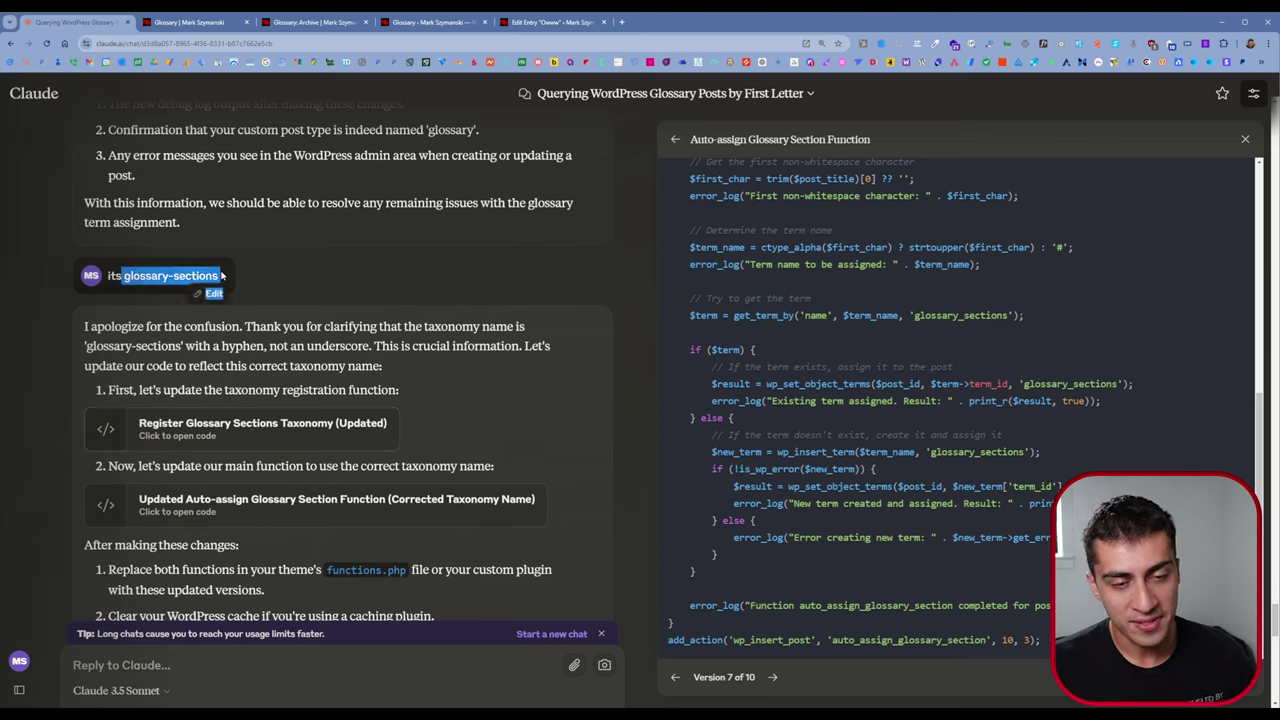
pyautogui.click(293, 265)
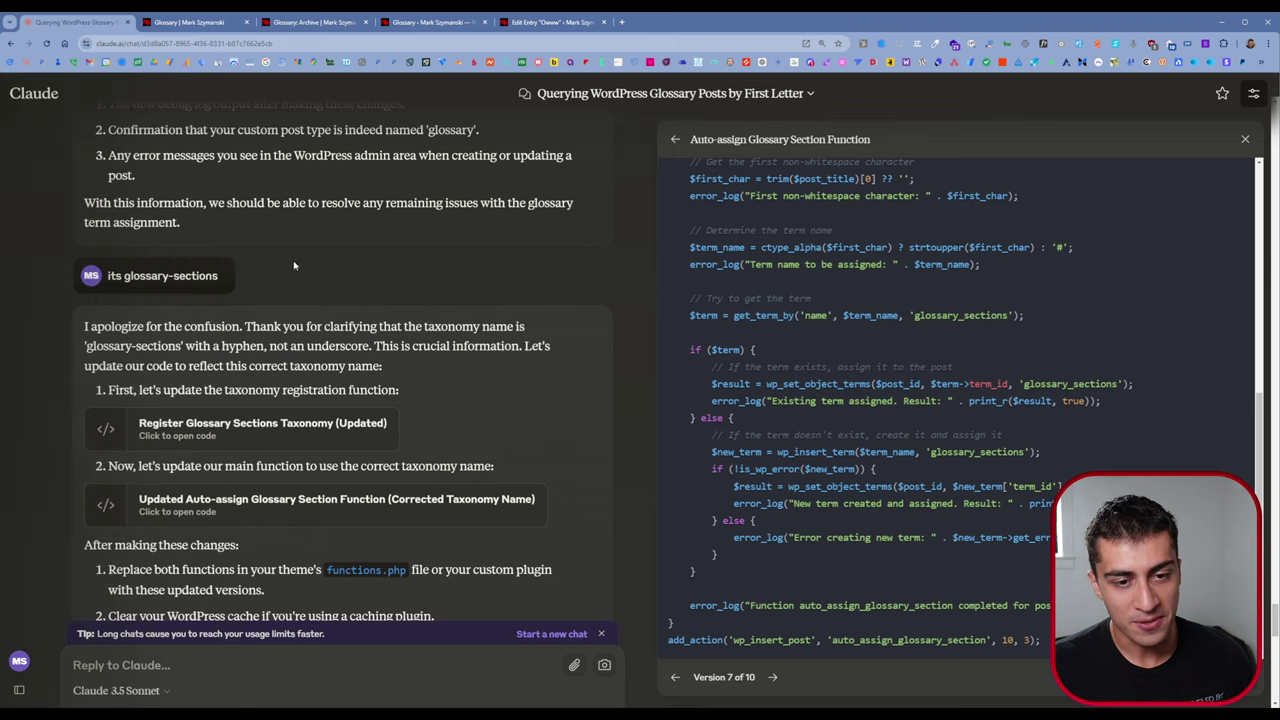
# Step: View the updated Register Glossary Sections Taxonomy code, and read the auto-assign function with the corrected taxonomy name from its beginning
pyautogui.scroll(-2, 245, 435)
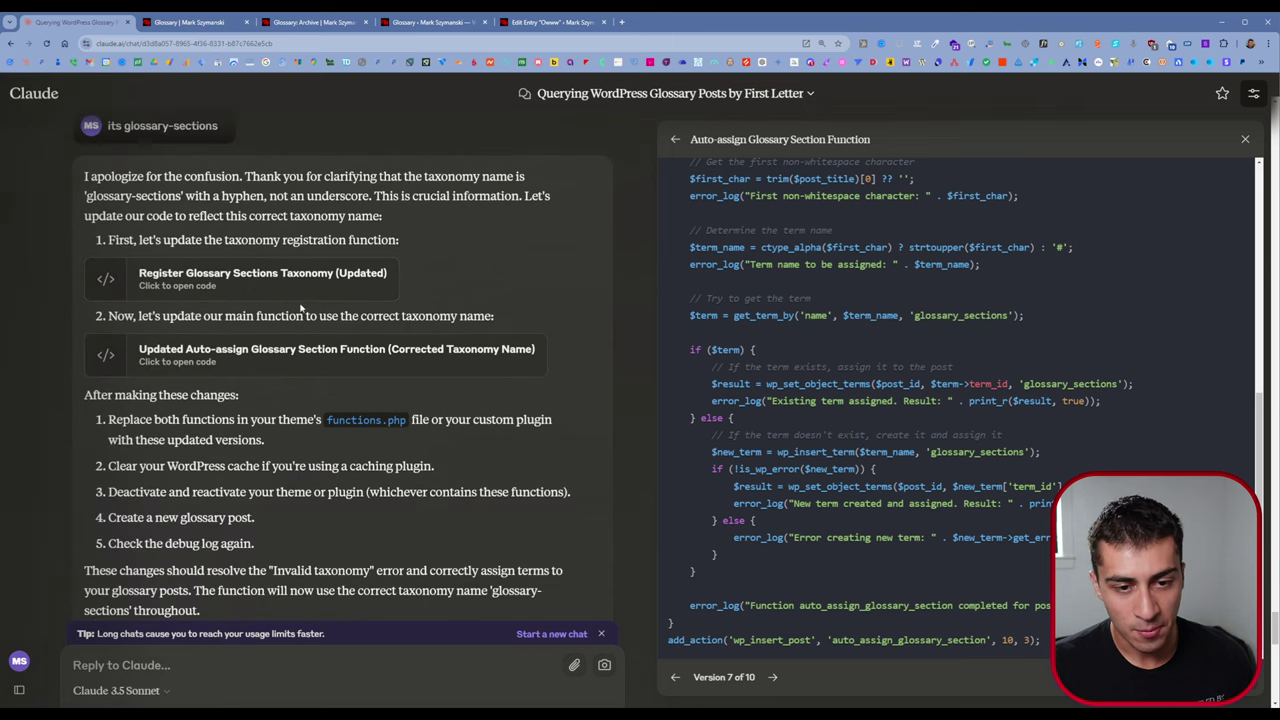
pyautogui.click(285, 355)
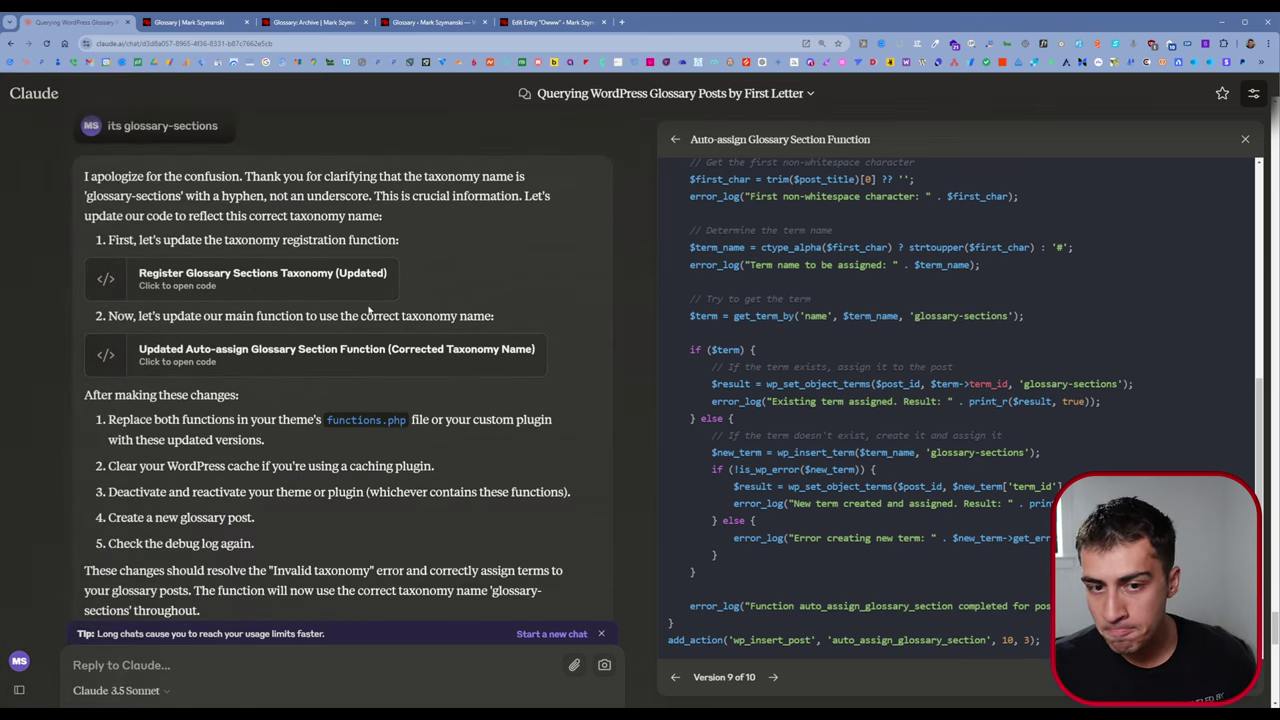
pyautogui.click(258, 284)
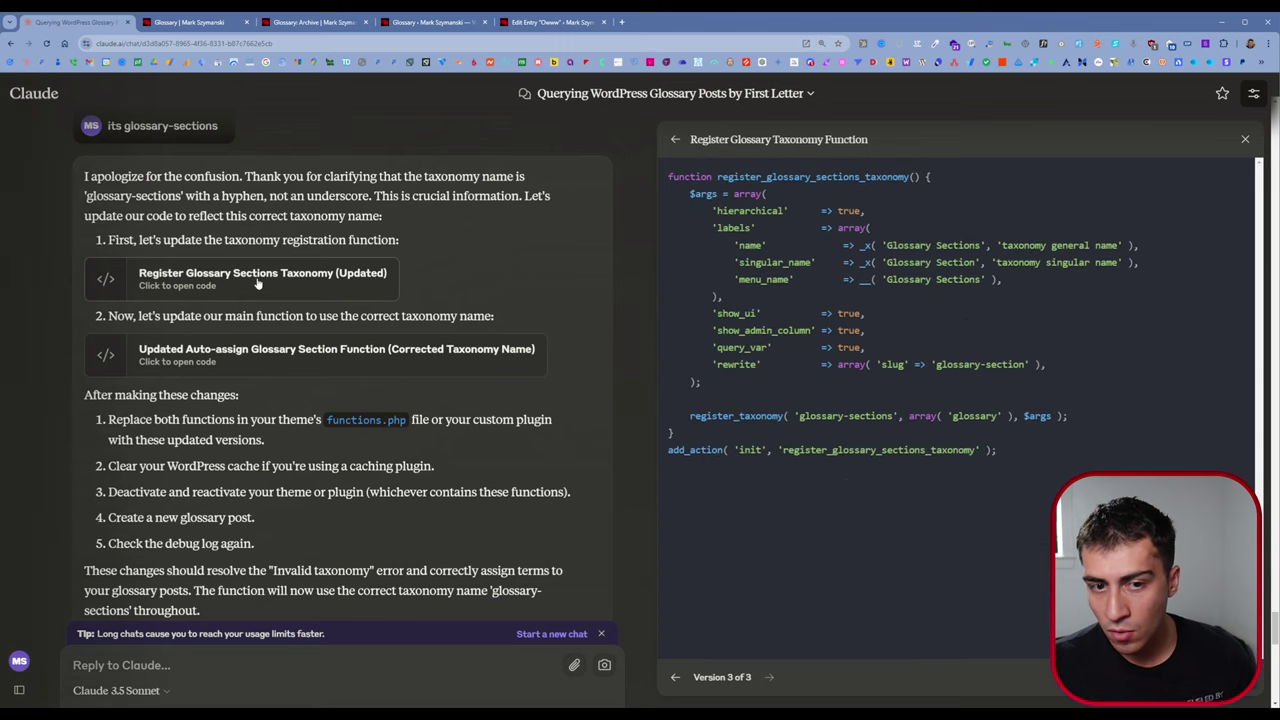
pyautogui.click(287, 358)
pyautogui.scroll(5, 942, 390)
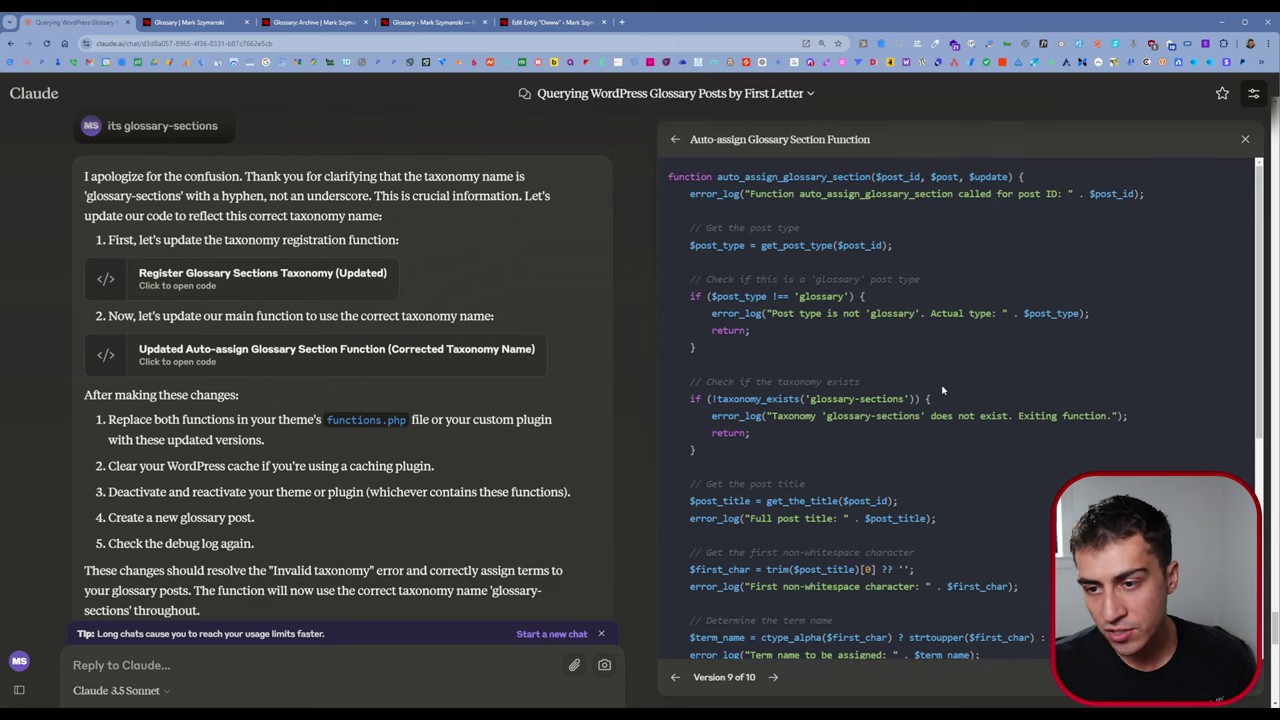
# Step: Review the prompt asking to remove the autodraft phase and error logging, and read Claude's explanation of the cleaned-up function
pyautogui.scroll(-10, 514, 446)
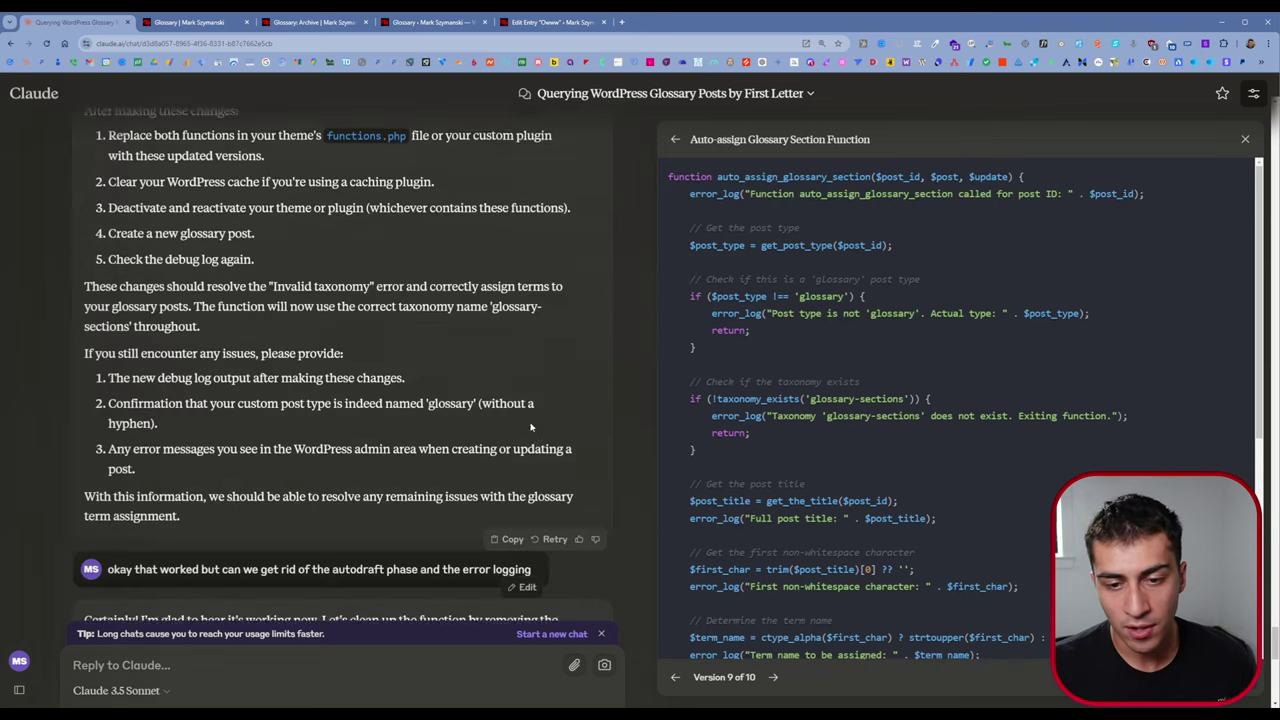
pyautogui.scroll(-5, 862, 337)
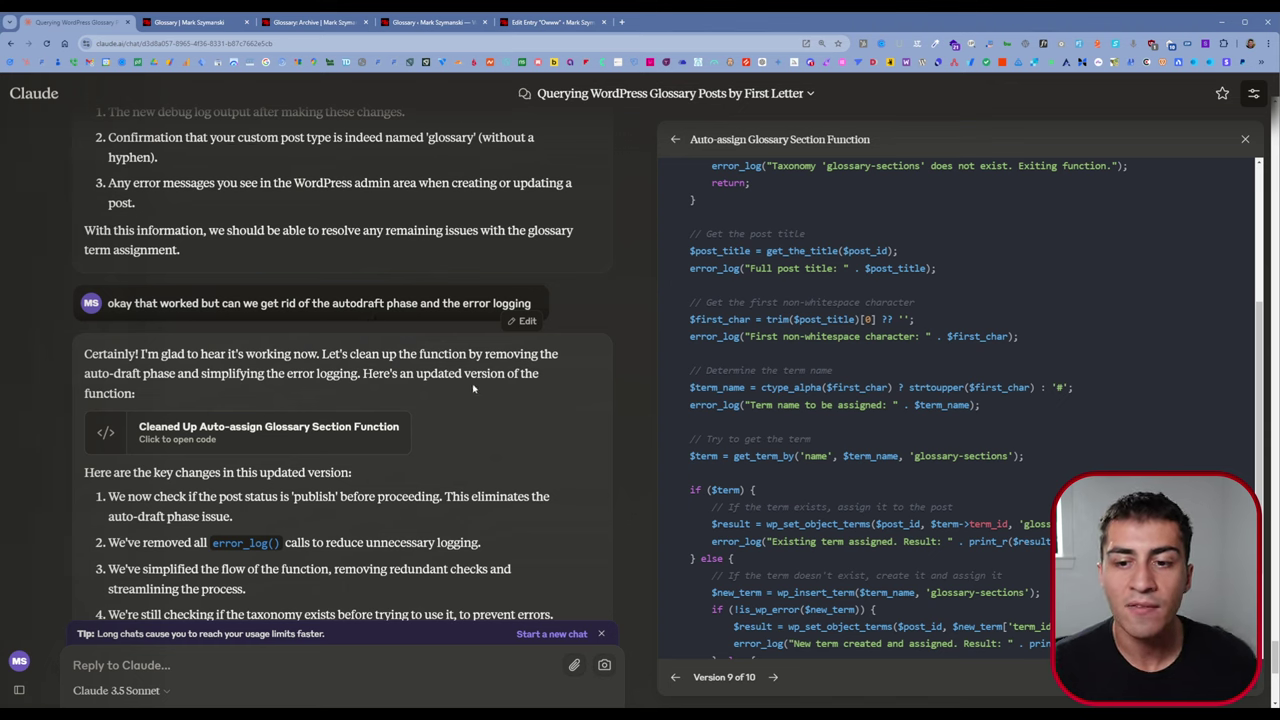
pyautogui.scroll(-3, 607, 347)
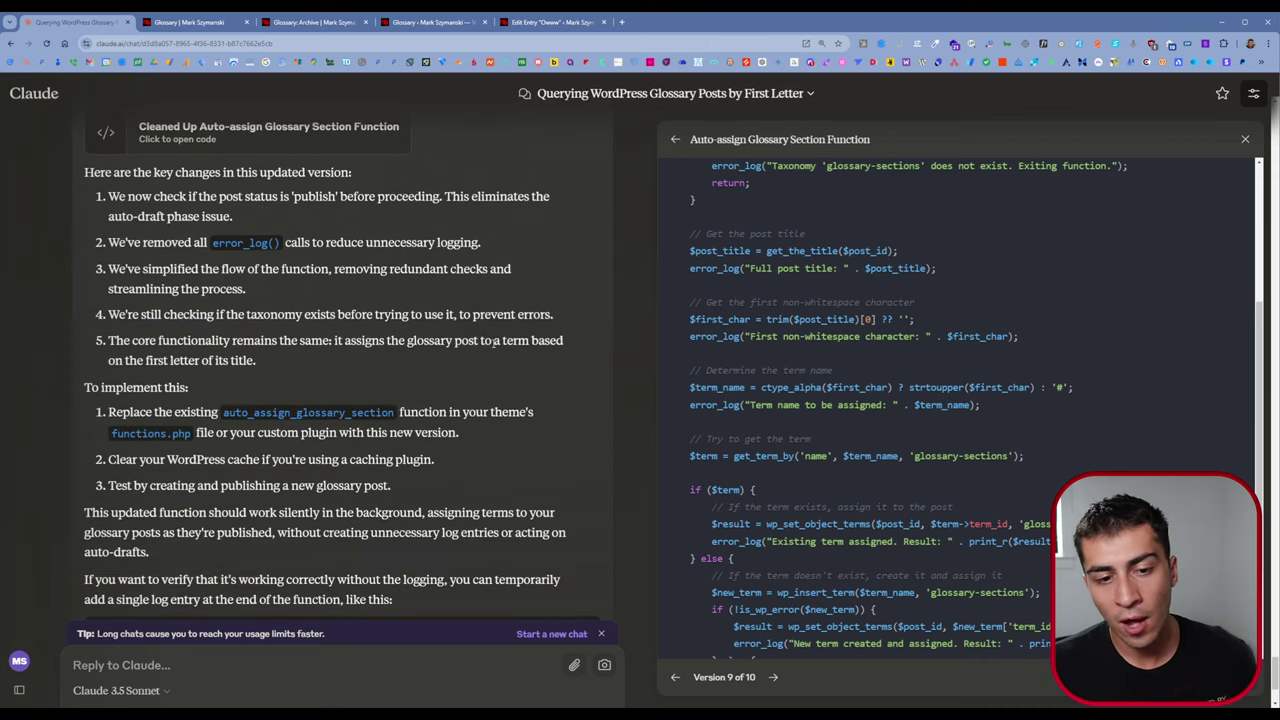
pyautogui.scroll(-2, 494, 343)
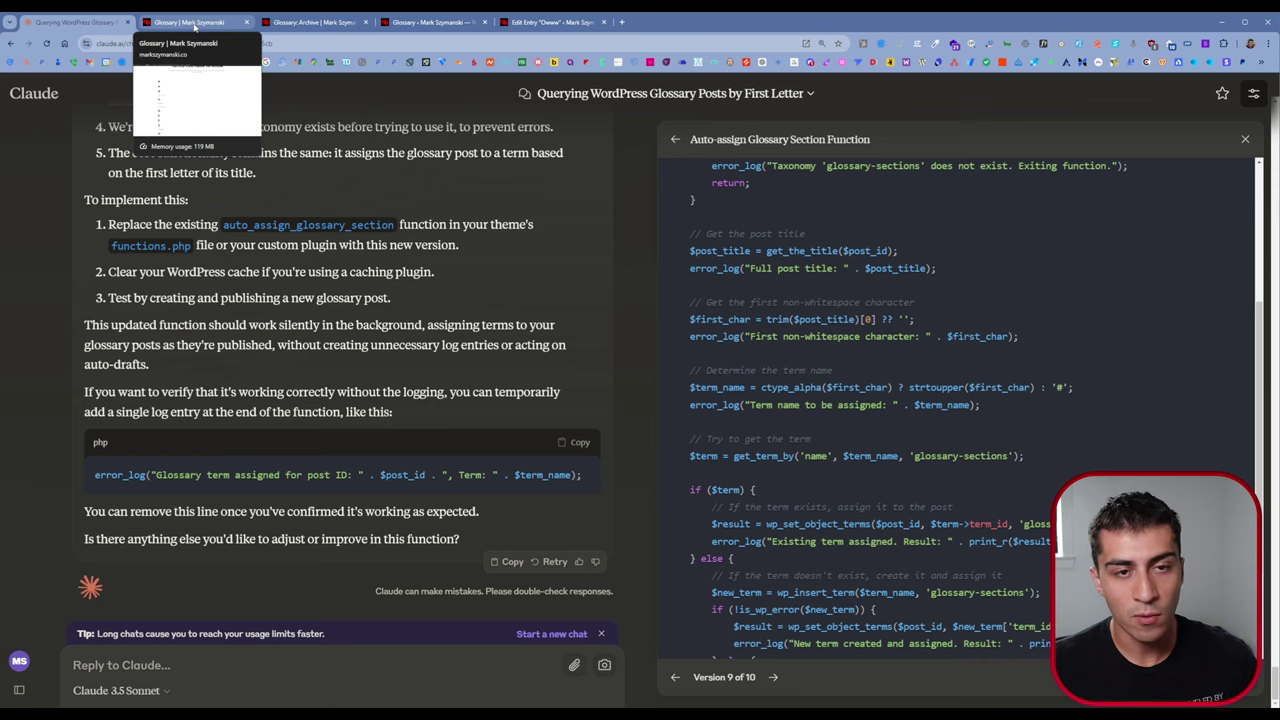
# Step: Switch to the Glossary page, open the site's WordPress dashboard in a new tab, and place that tab right after the Claude tab
pyautogui.click(310, 22)
pyautogui.click(101, 22)
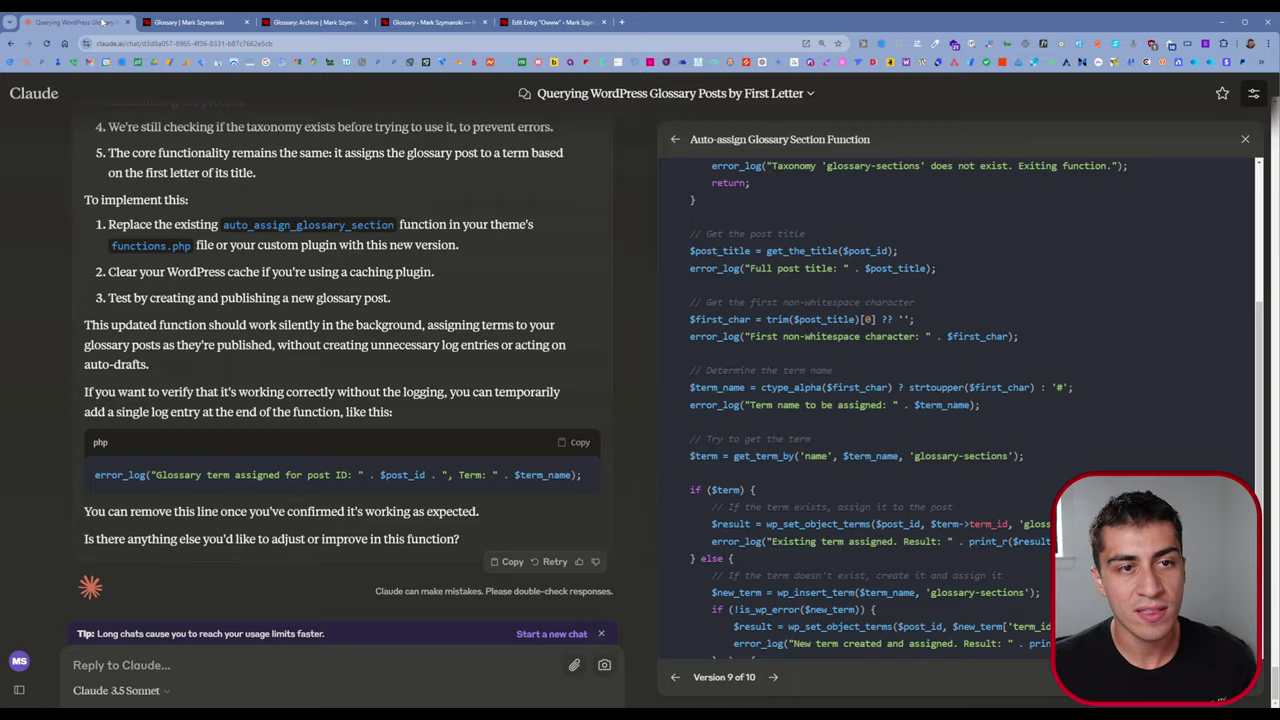
pyautogui.click(188, 22)
pyautogui.middleClick(38, 97)
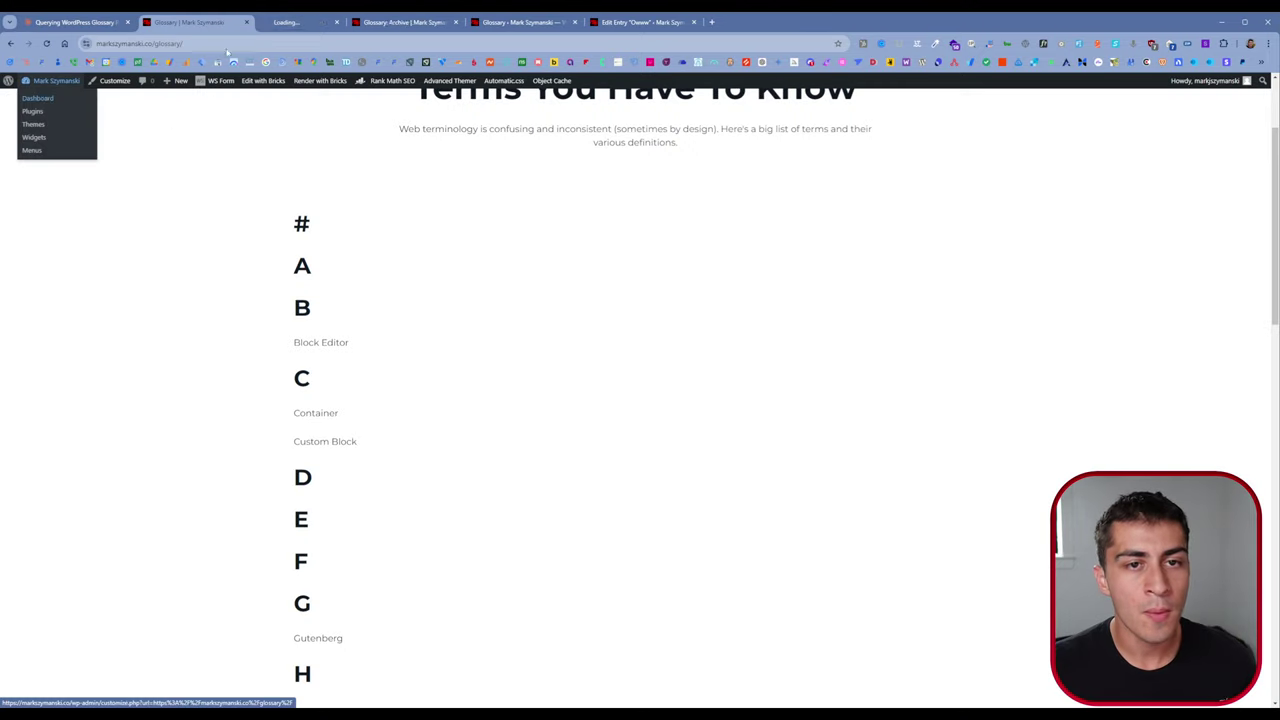
pyautogui.moveTo(300, 22); pyautogui.dragTo(196, 22)
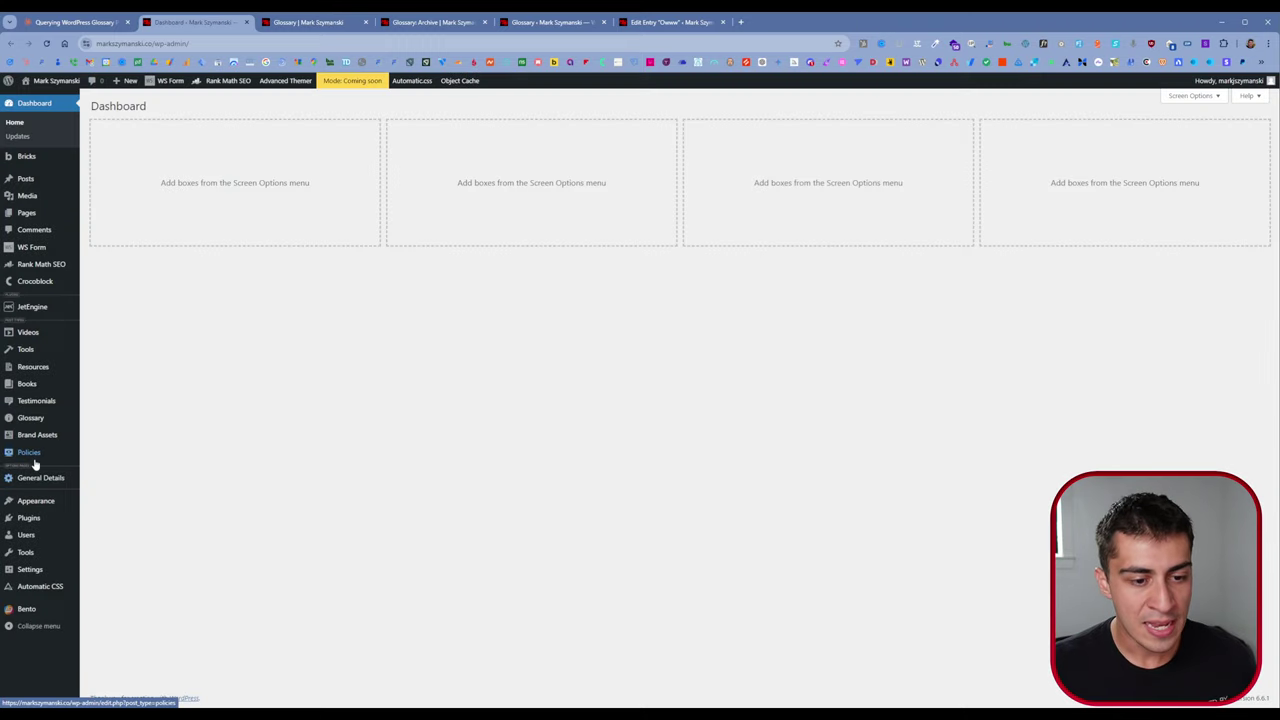
# Step: Open the Bricks Child Theme's functions.php in the Theme File Editor and find the auto_assign_glossary_section function
pyautogui.moveTo(56, 511)
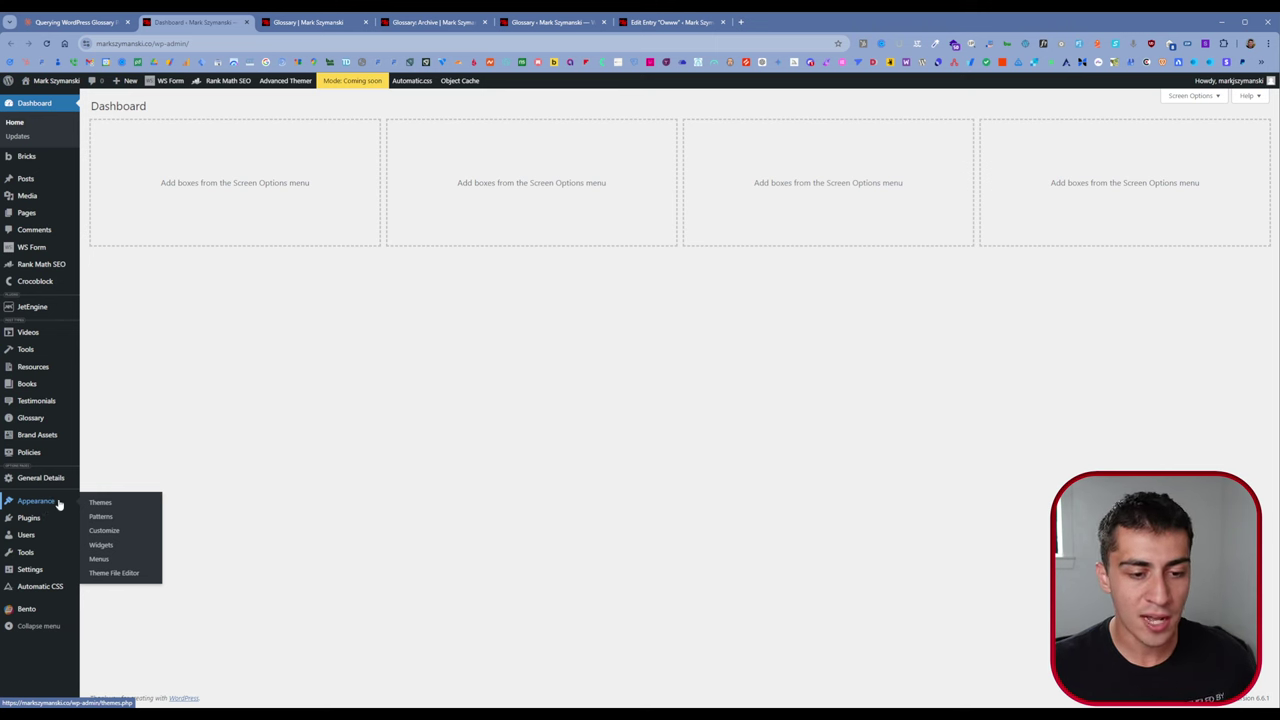
pyautogui.click(112, 573)
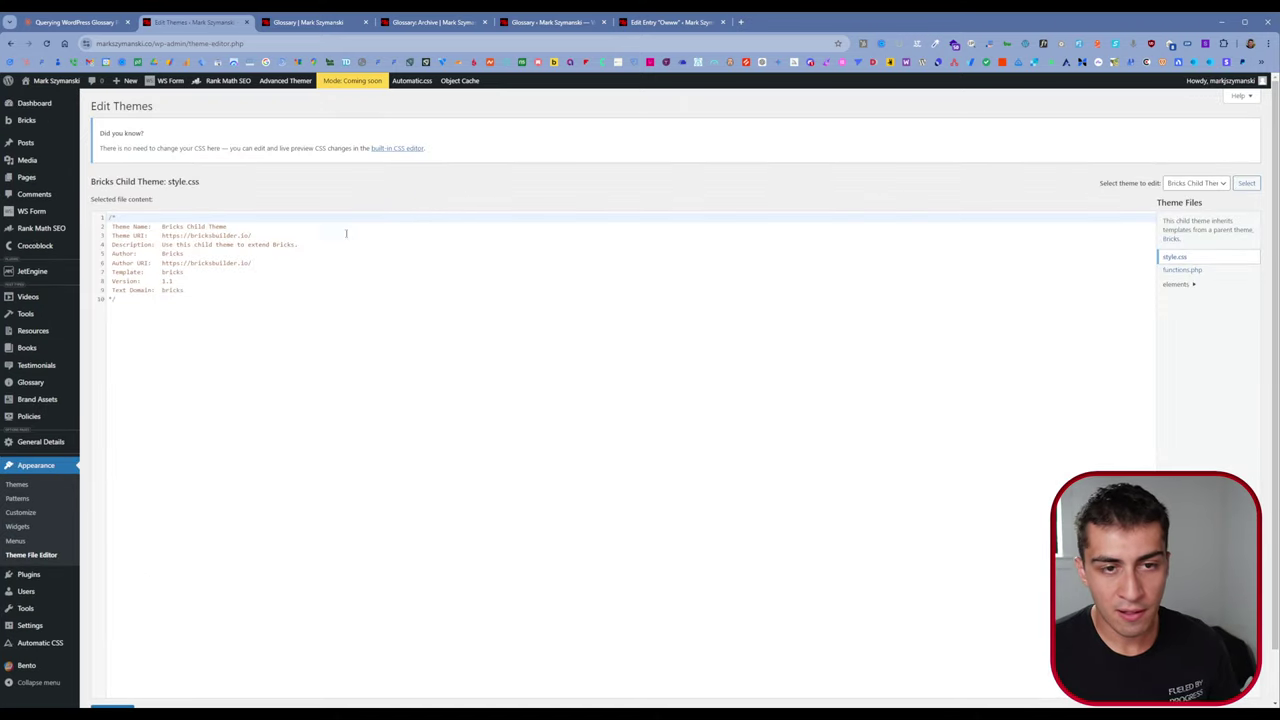
pyautogui.click(1185, 270)
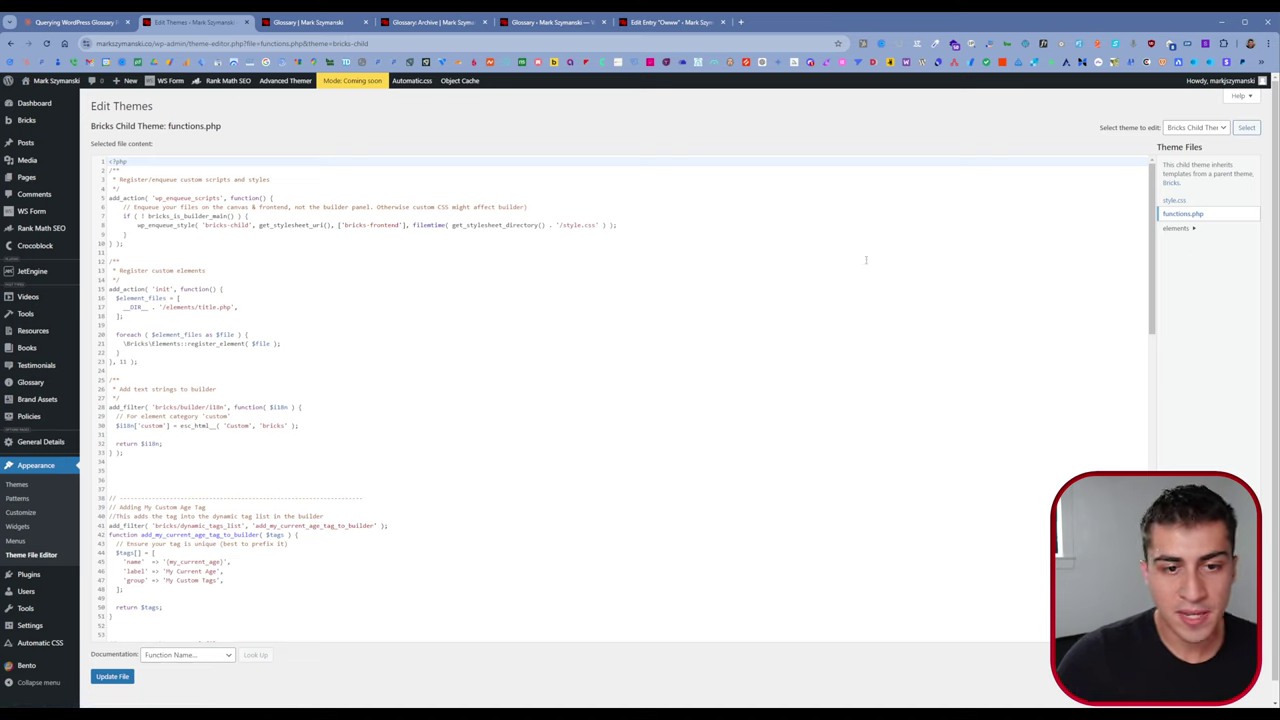
pyautogui.scroll(-5, 313, 374)
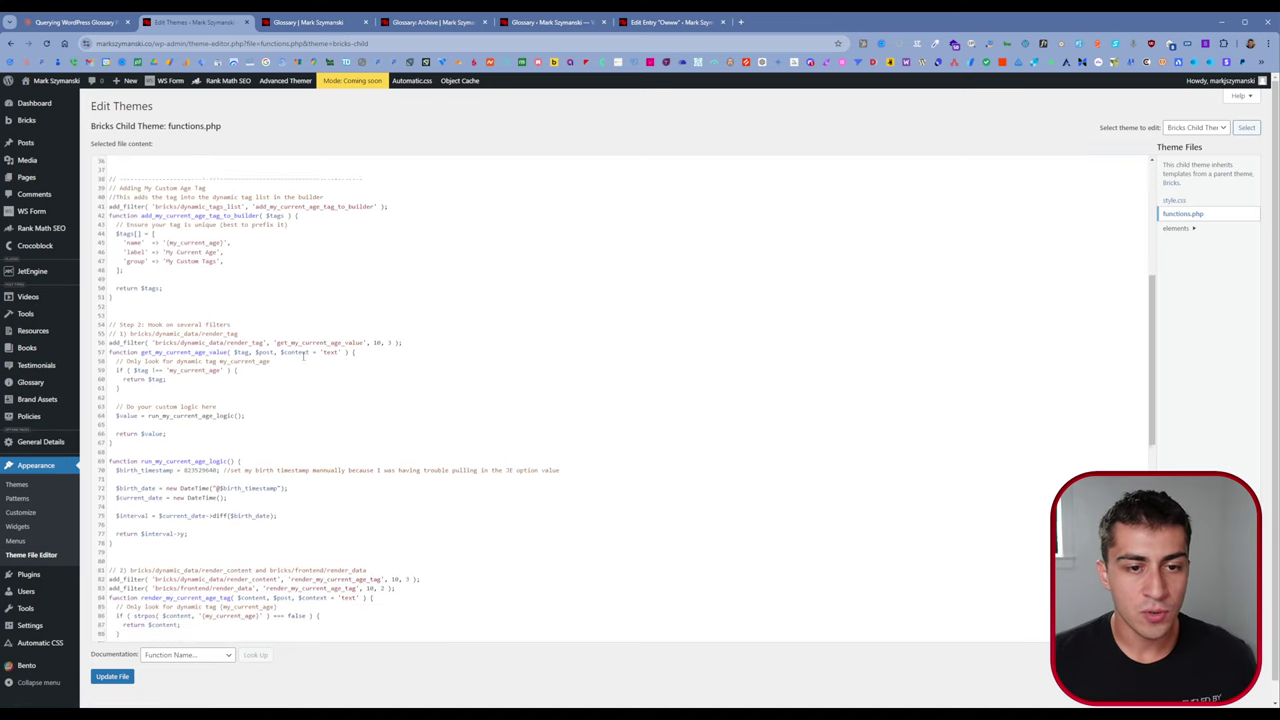
pyautogui.scroll(-5, 303, 344)
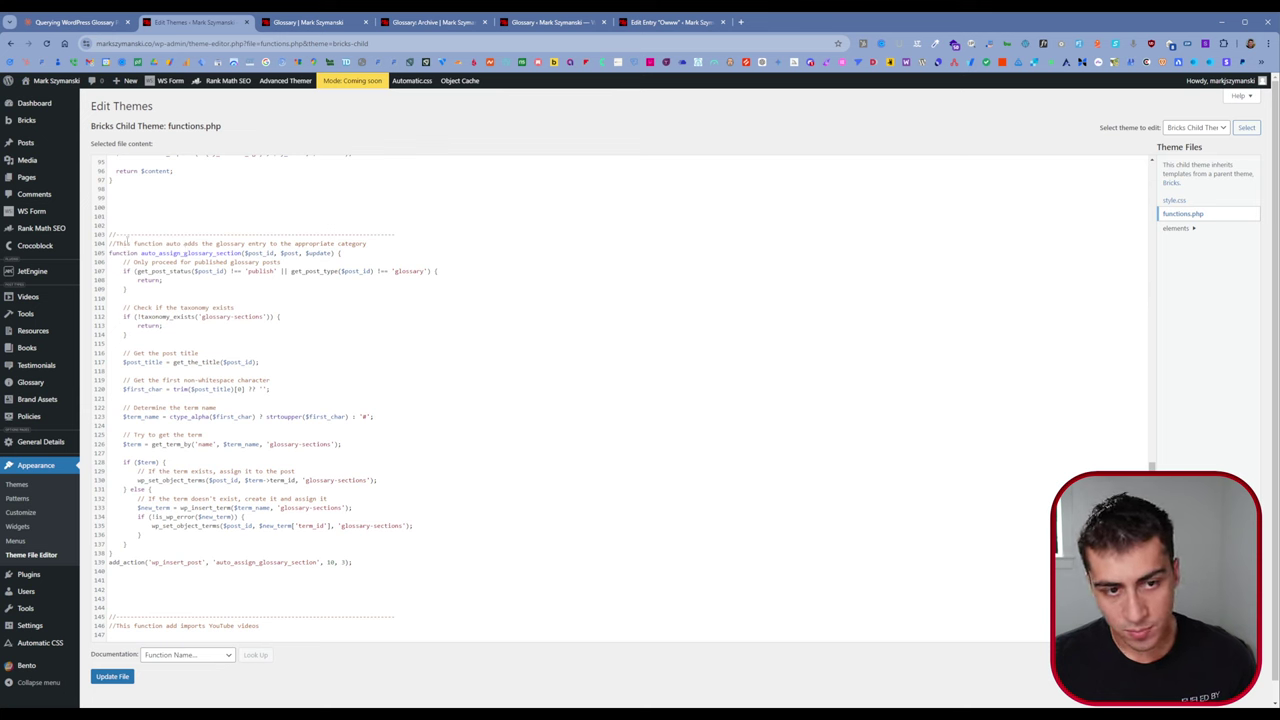
# Step: Examine the auto_assign_glossary_section function in functions.php, highlighting its full code and the glossary-sections taxonomy name
pyautogui.moveTo(109, 253); pyautogui.dragTo(369, 562)
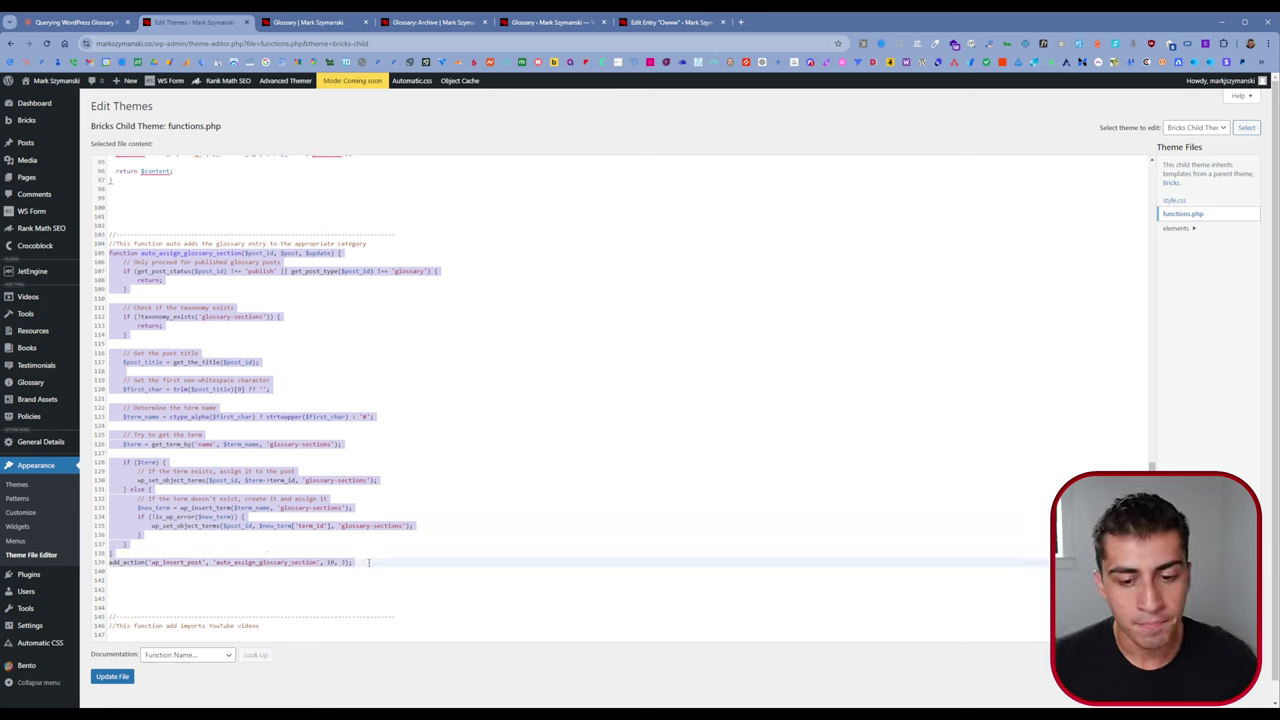
pyautogui.click(355, 553)
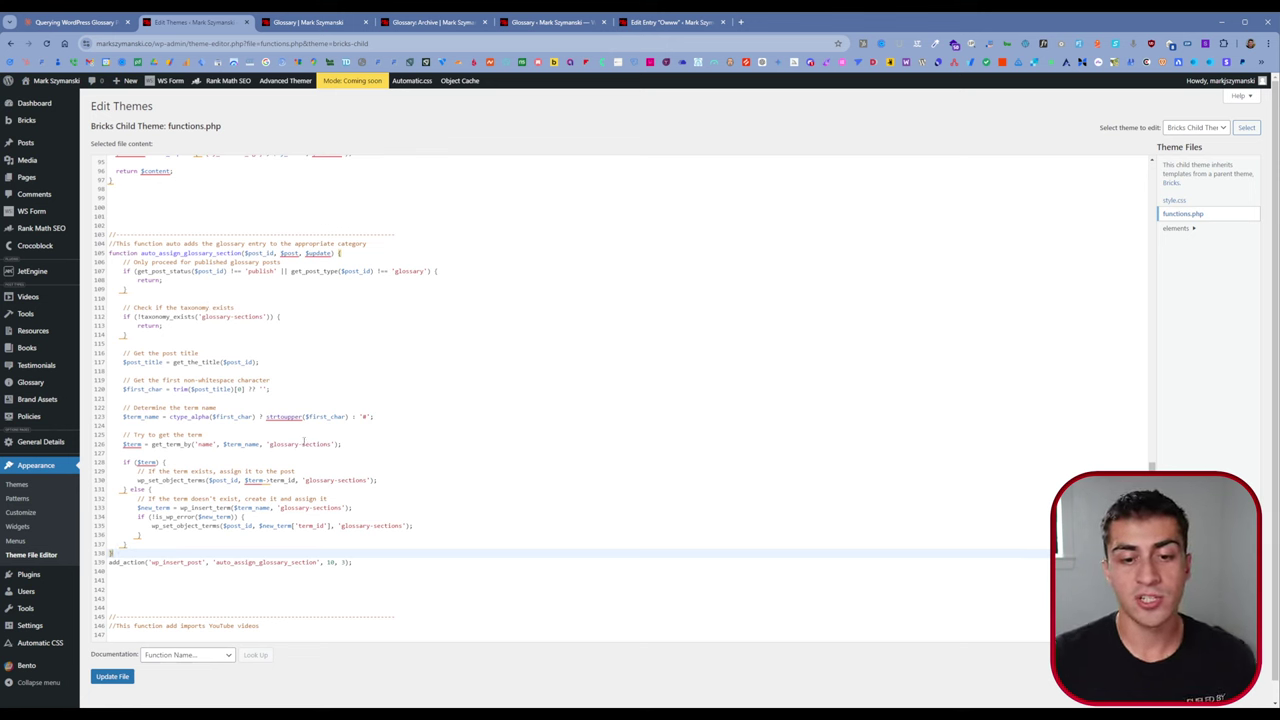
pyautogui.moveTo(331, 446); pyautogui.dragTo(269, 445)
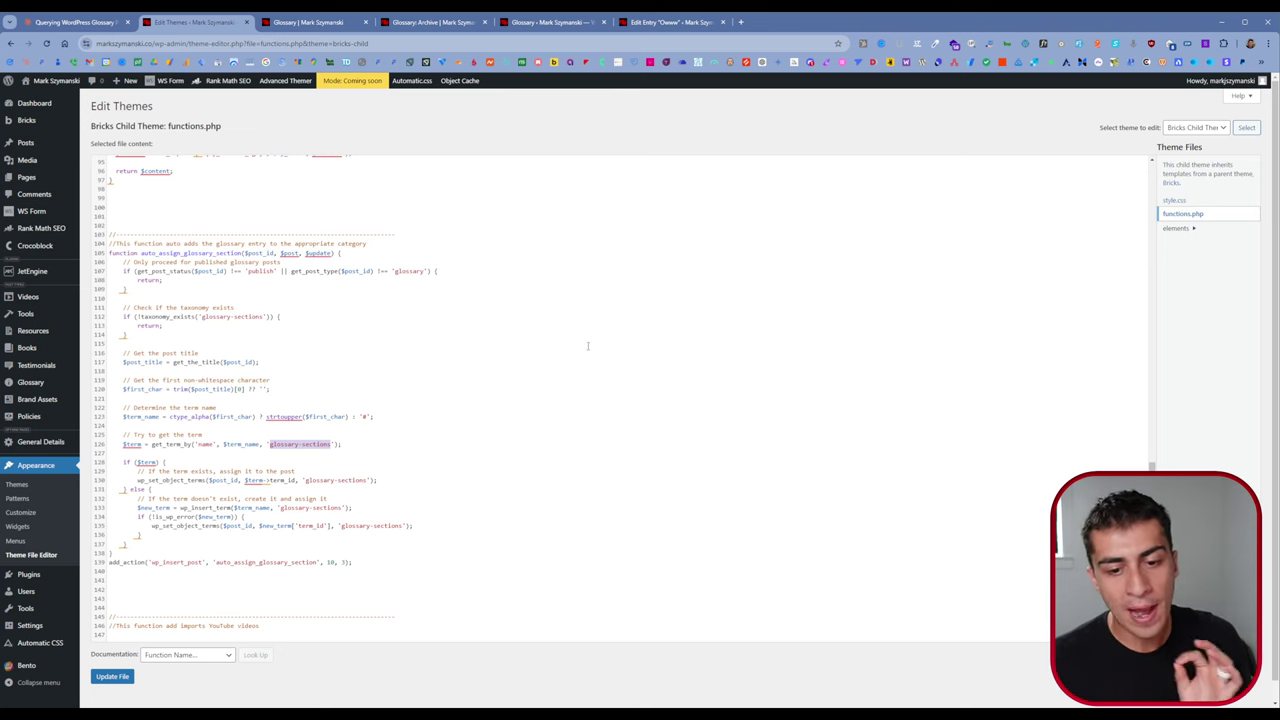
pyautogui.click(338, 416)
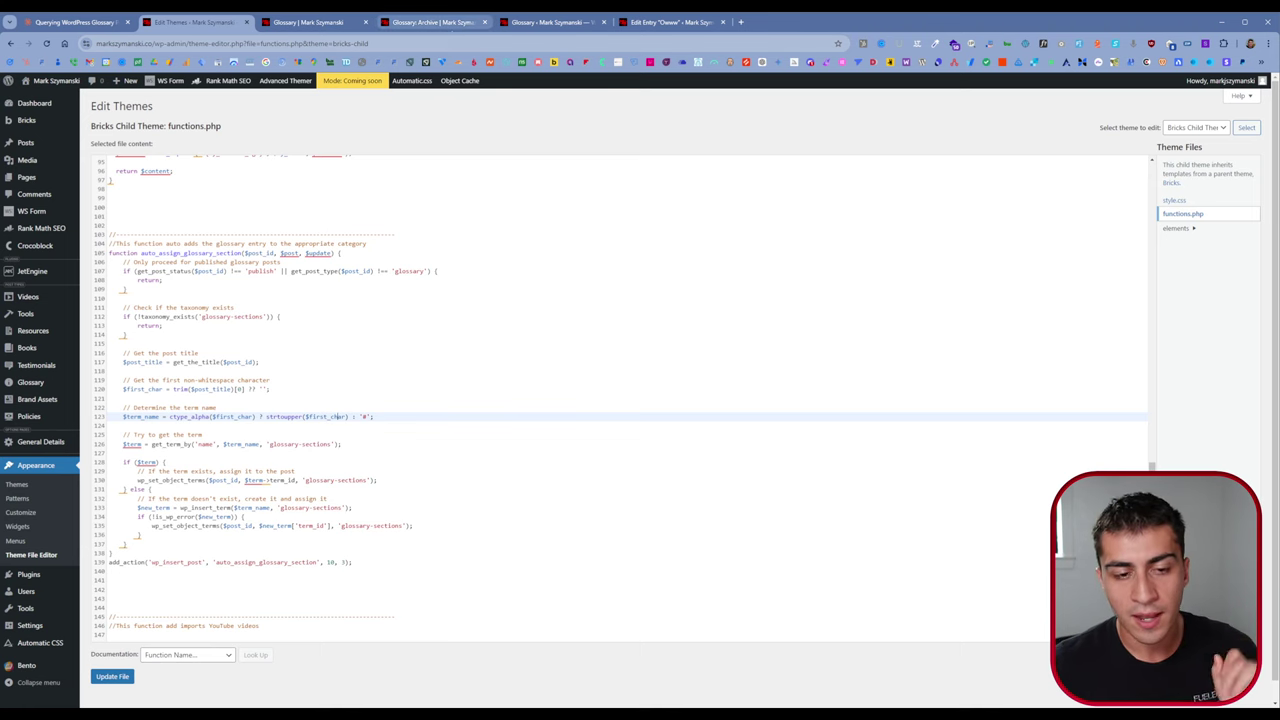
# Step: Switch to the editor of the Owww glossary entry, retitle it www and update the entry
pyautogui.click(418, 24)
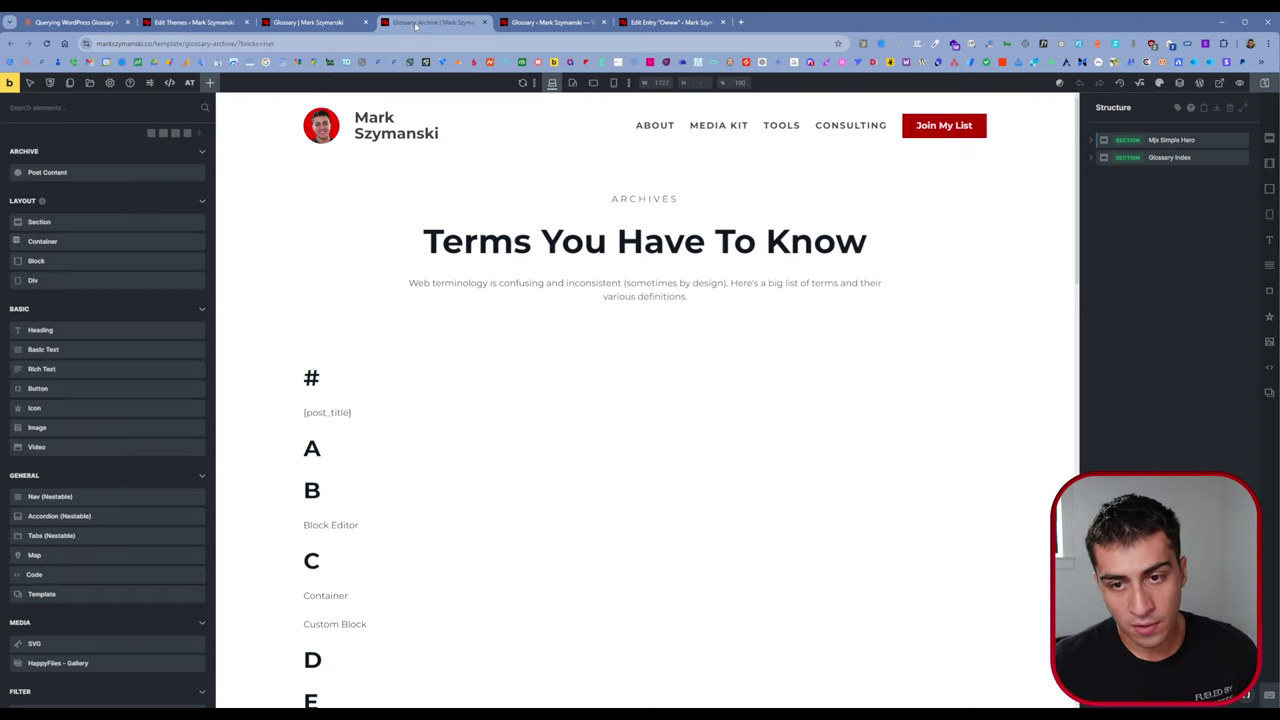
pyautogui.click(310, 22)
pyautogui.click(540, 22)
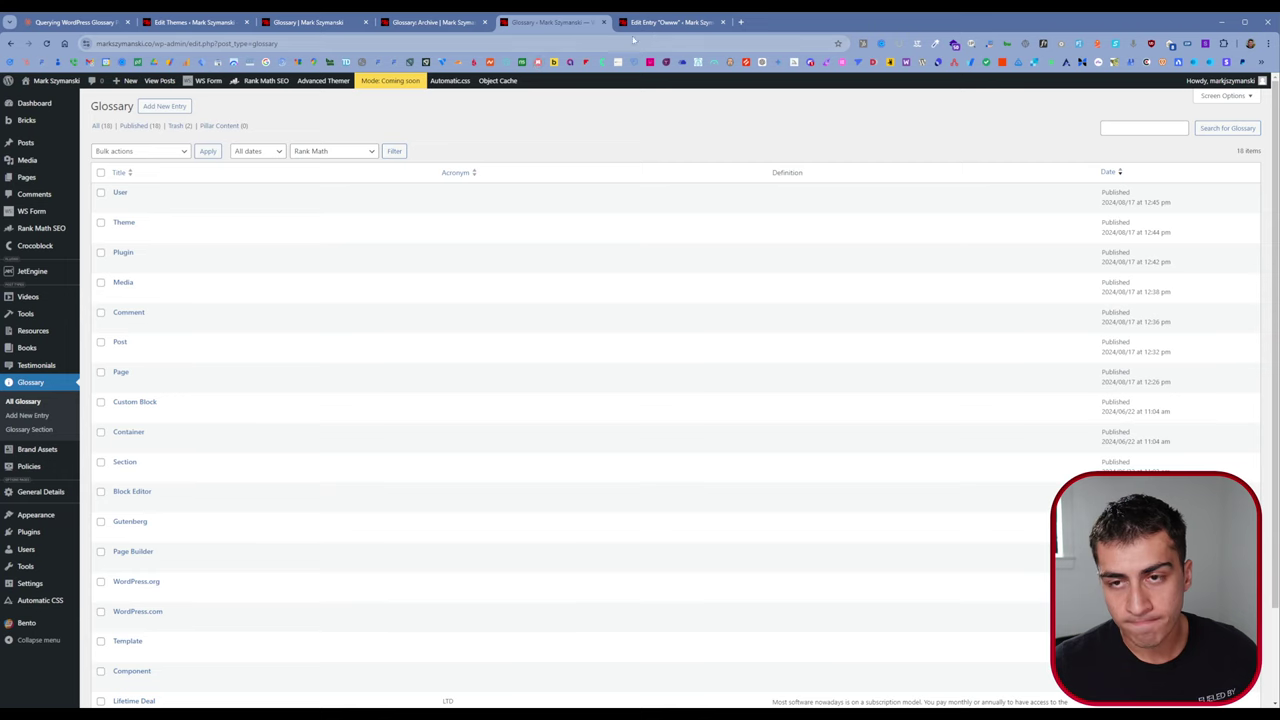
pyautogui.click(667, 24)
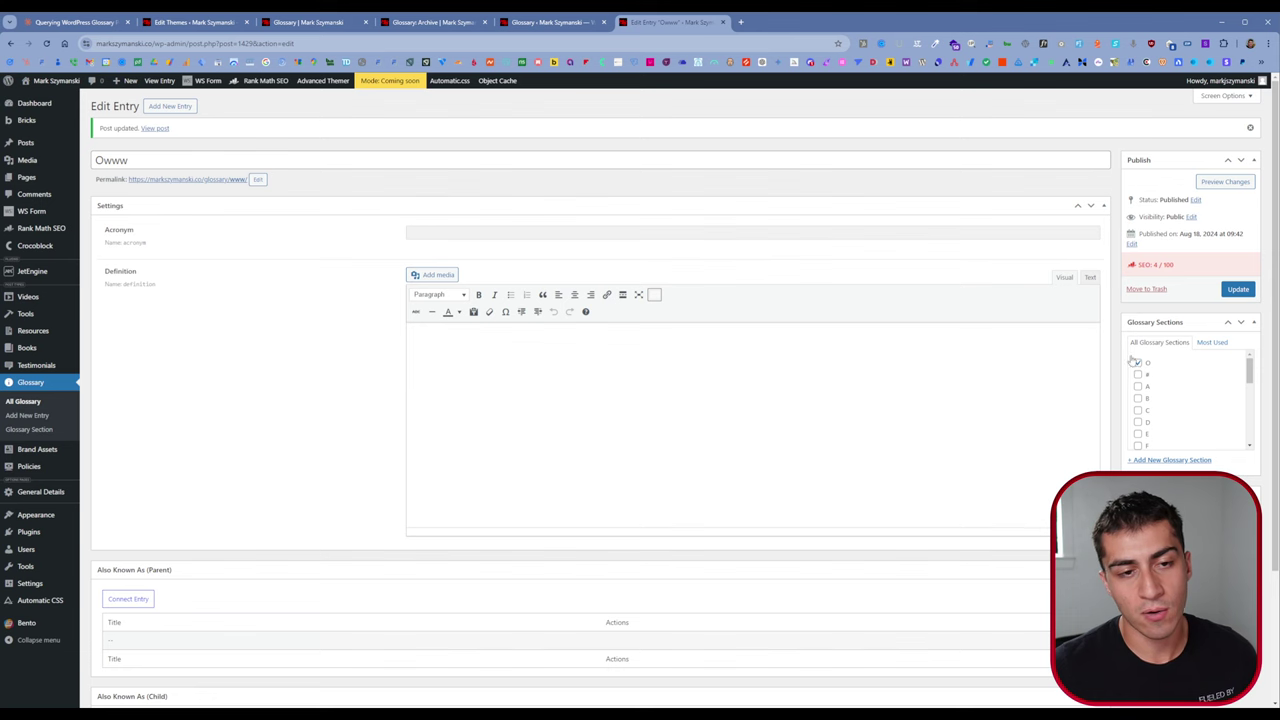
pyautogui.click(99, 160)
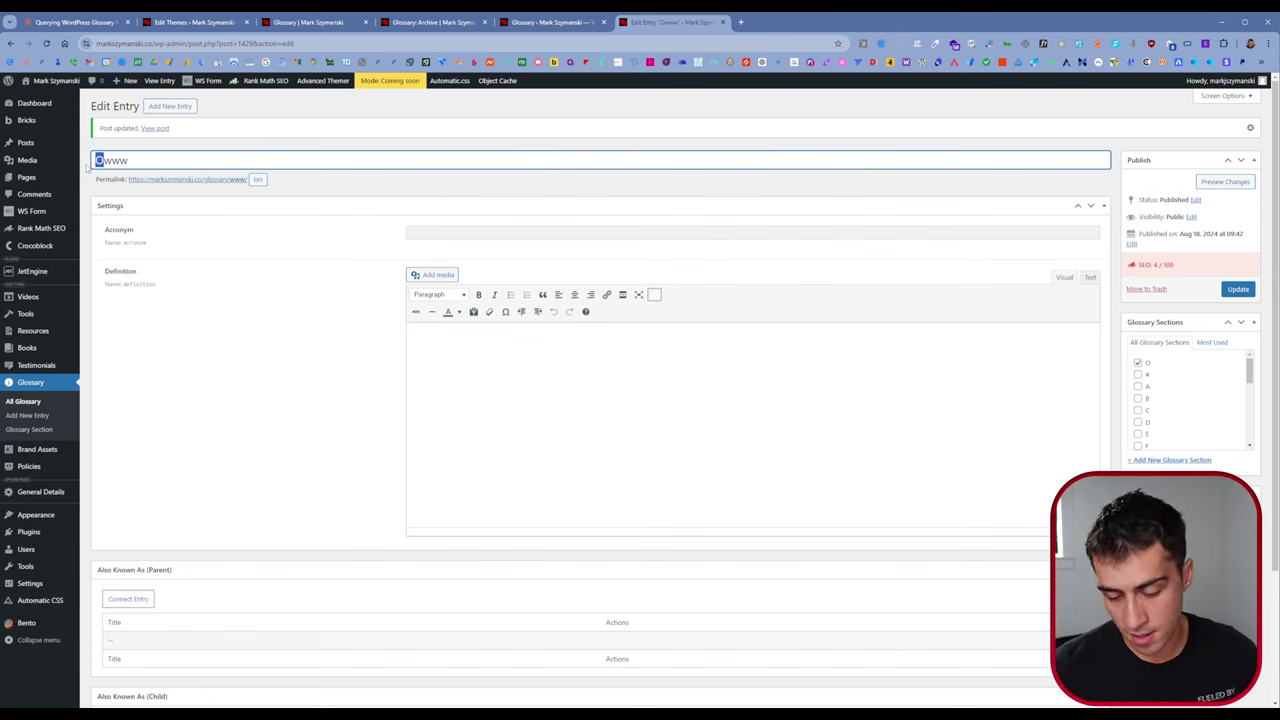
pyautogui.press('BackSpace')
pyautogui.click(1238, 289)
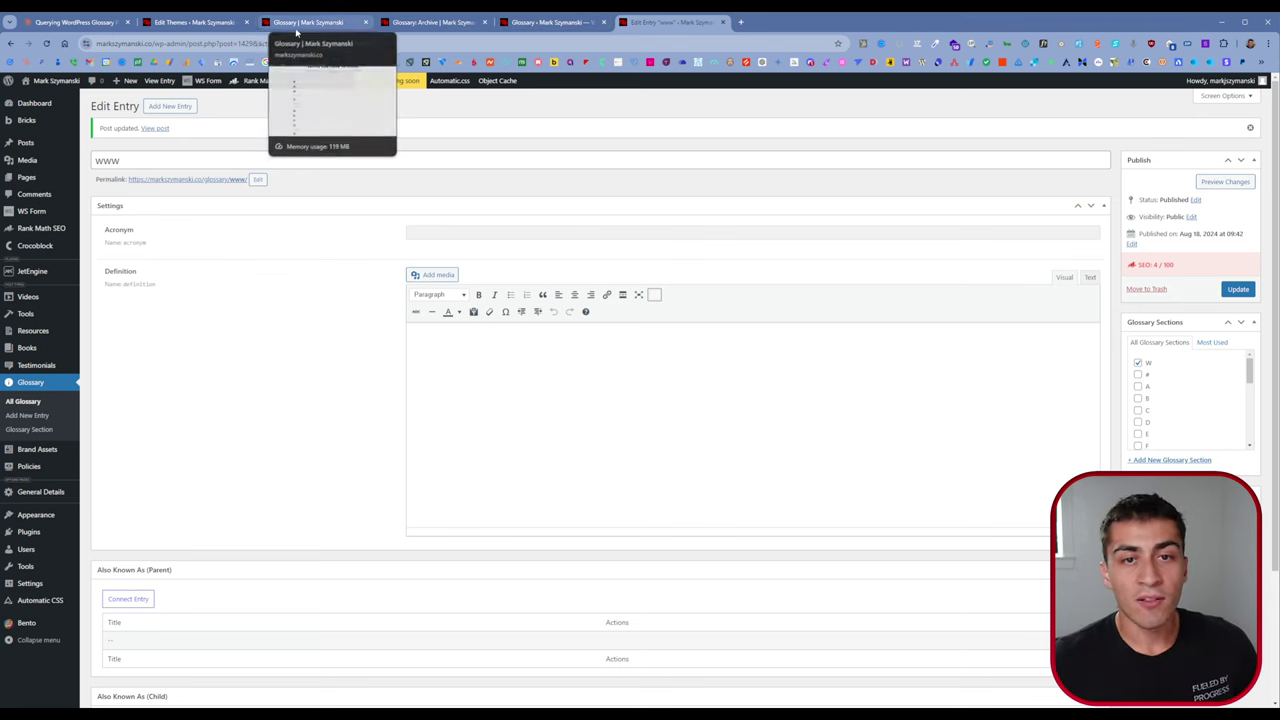
# Step: Move the live Glossary page's tab to the end, reload the page and look through its alphabetical list
pyautogui.moveTo(296, 22); pyautogui.dragTo(670, 22)
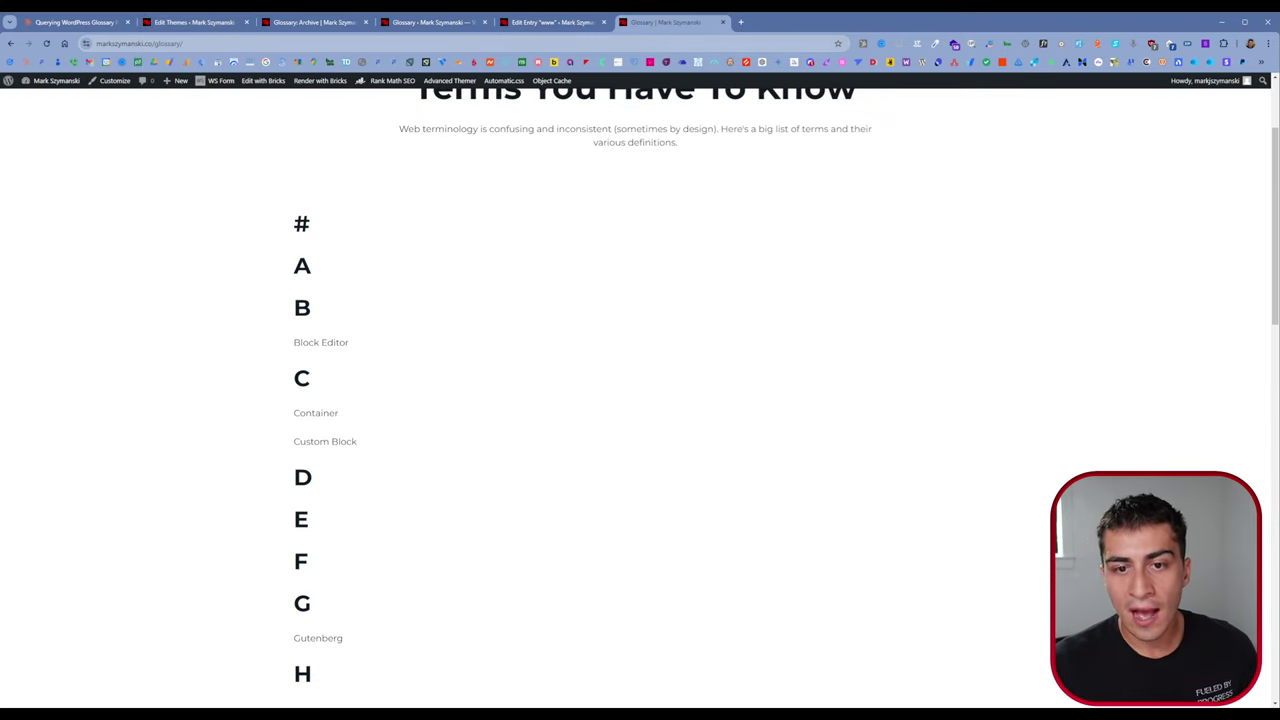
pyautogui.scroll(-1, 520, 282)
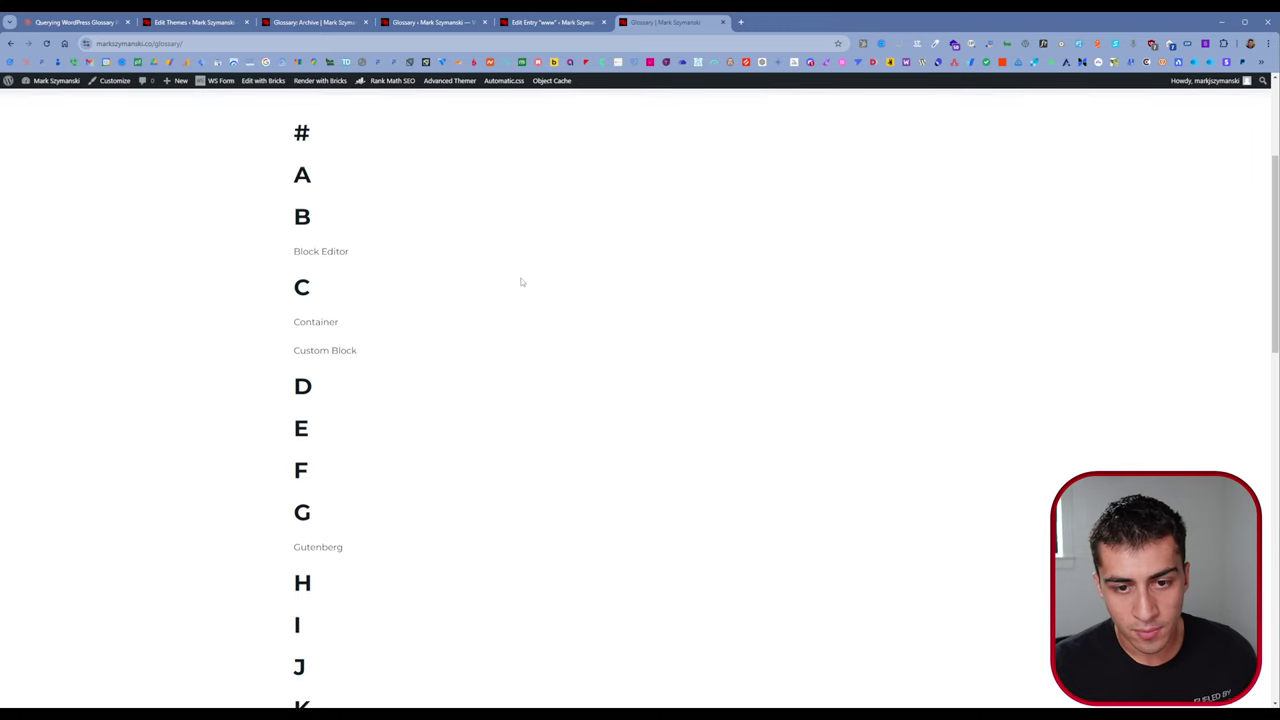
pyautogui.scroll(1, 520, 282)
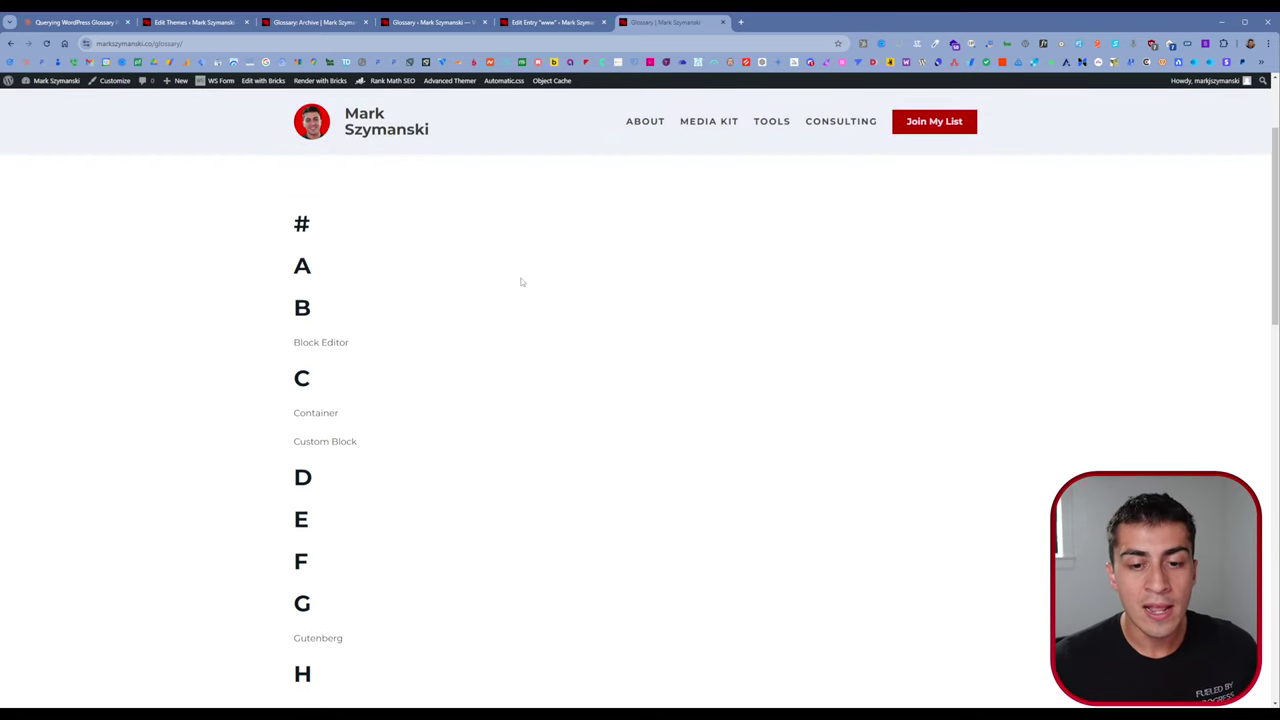
pyautogui.rightClick(520, 282)
pyautogui.click(557, 316)
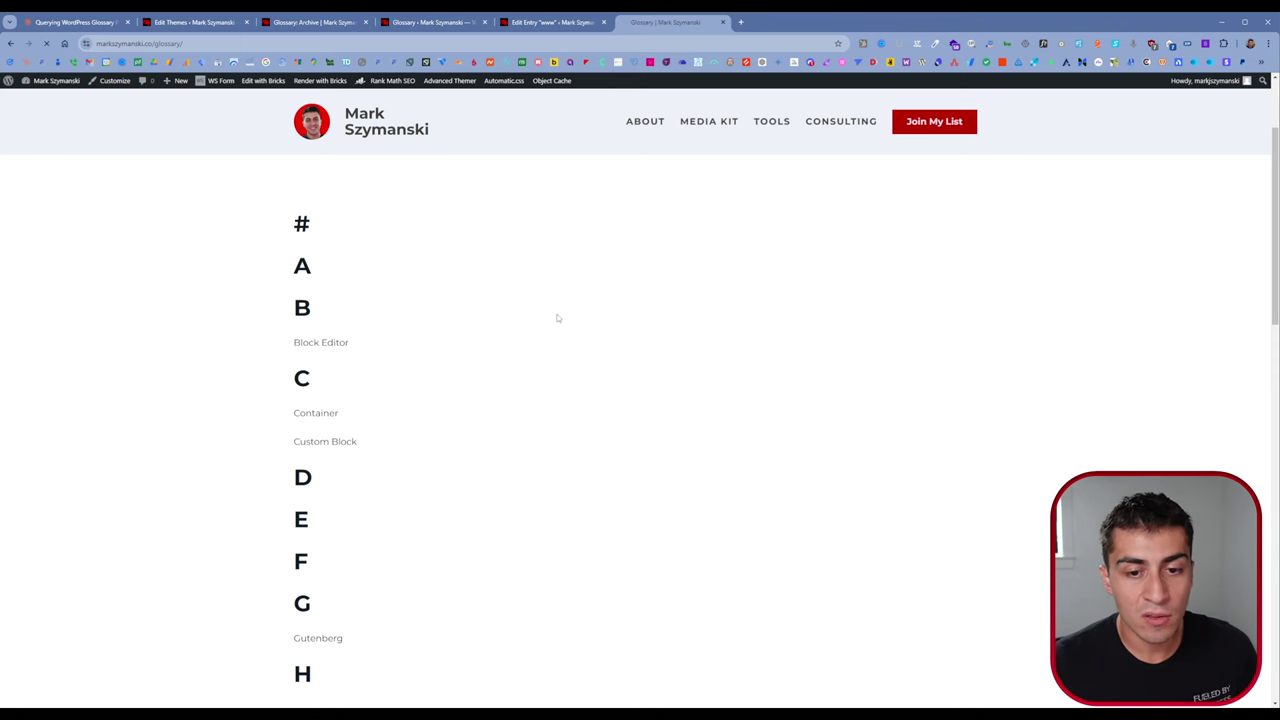
pyautogui.scroll(-2, 554, 320)
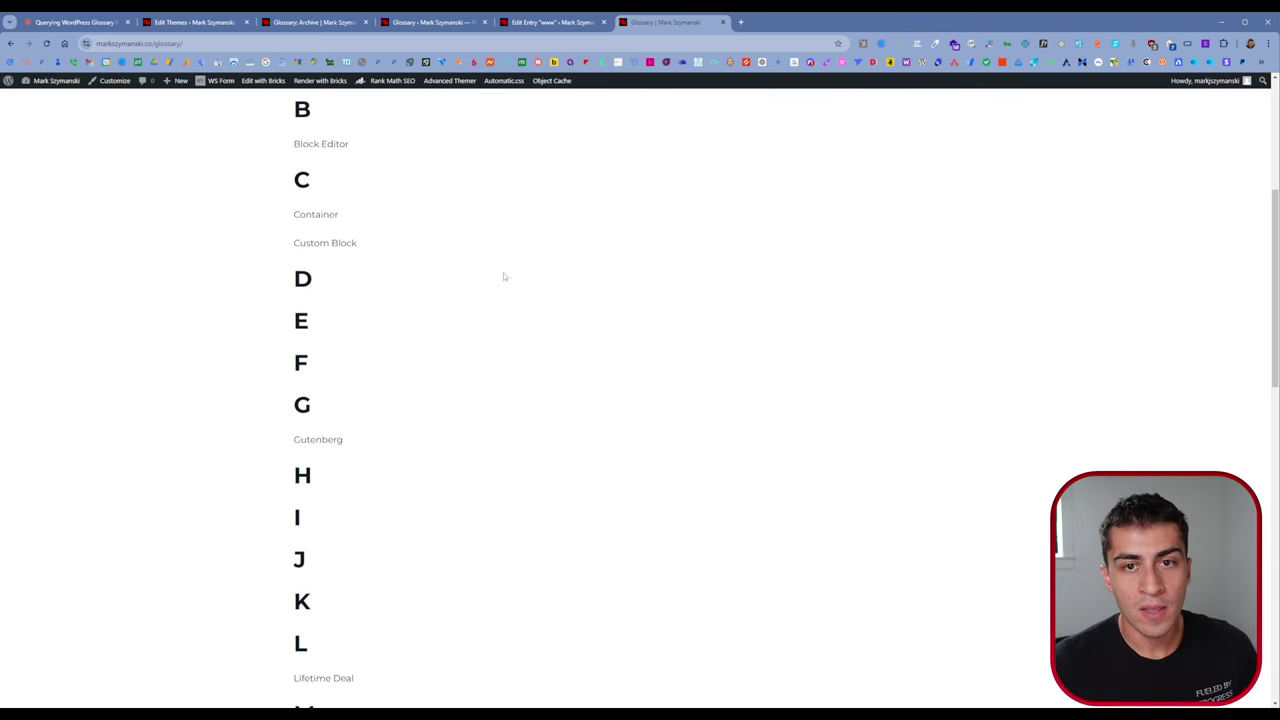
# Step: Close the old Glossary Archive builder tab and open the archive template with Bricks in a new tab
pyautogui.click(366, 23)
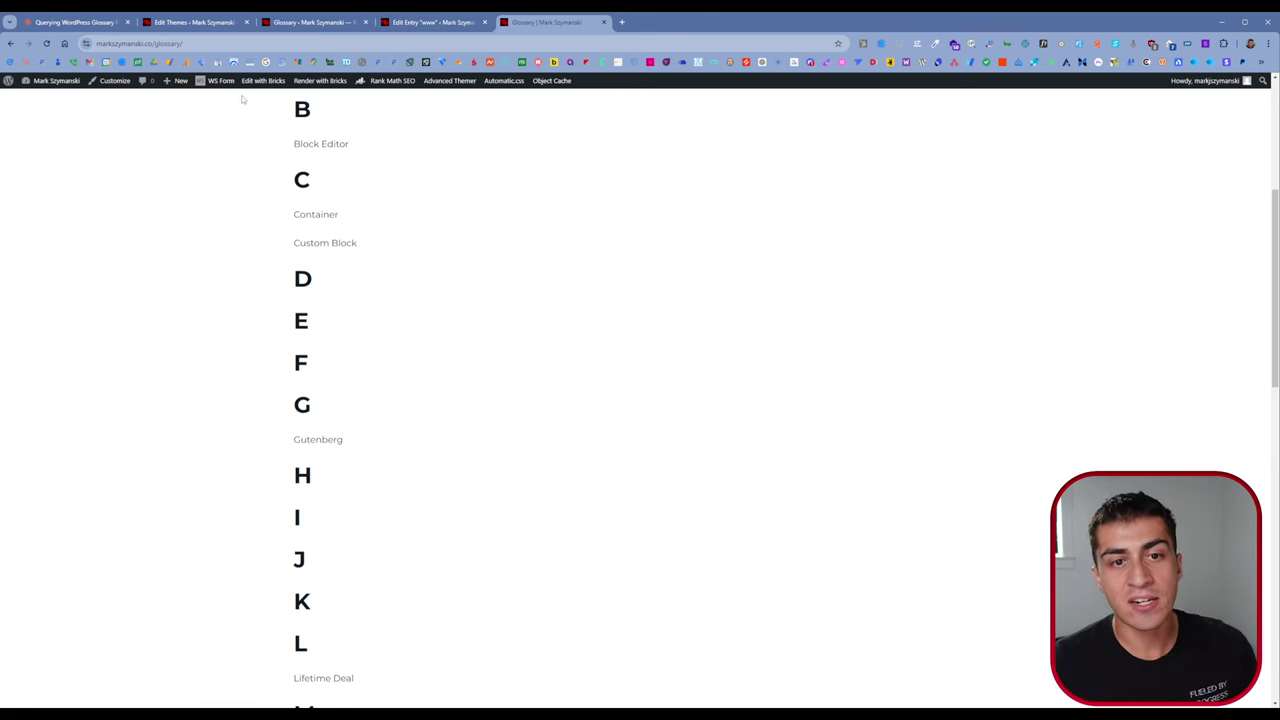
pyautogui.moveTo(255, 86)
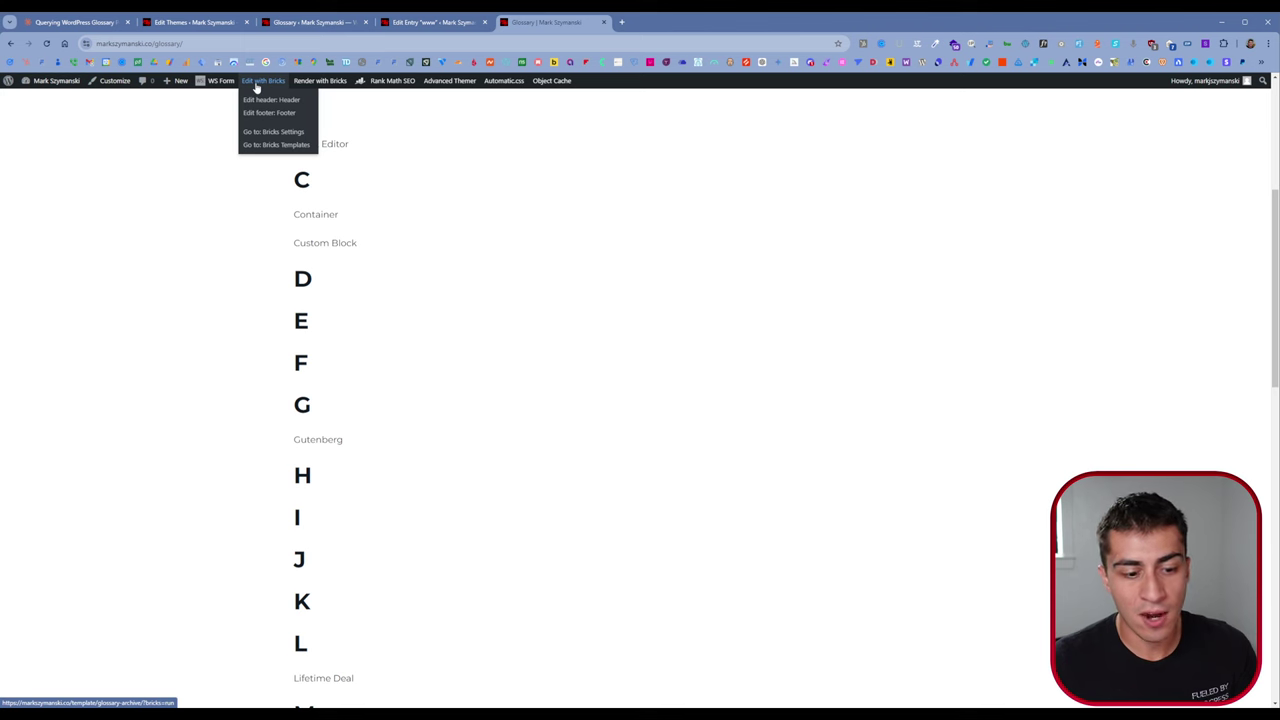
pyautogui.middleClick(256, 88)
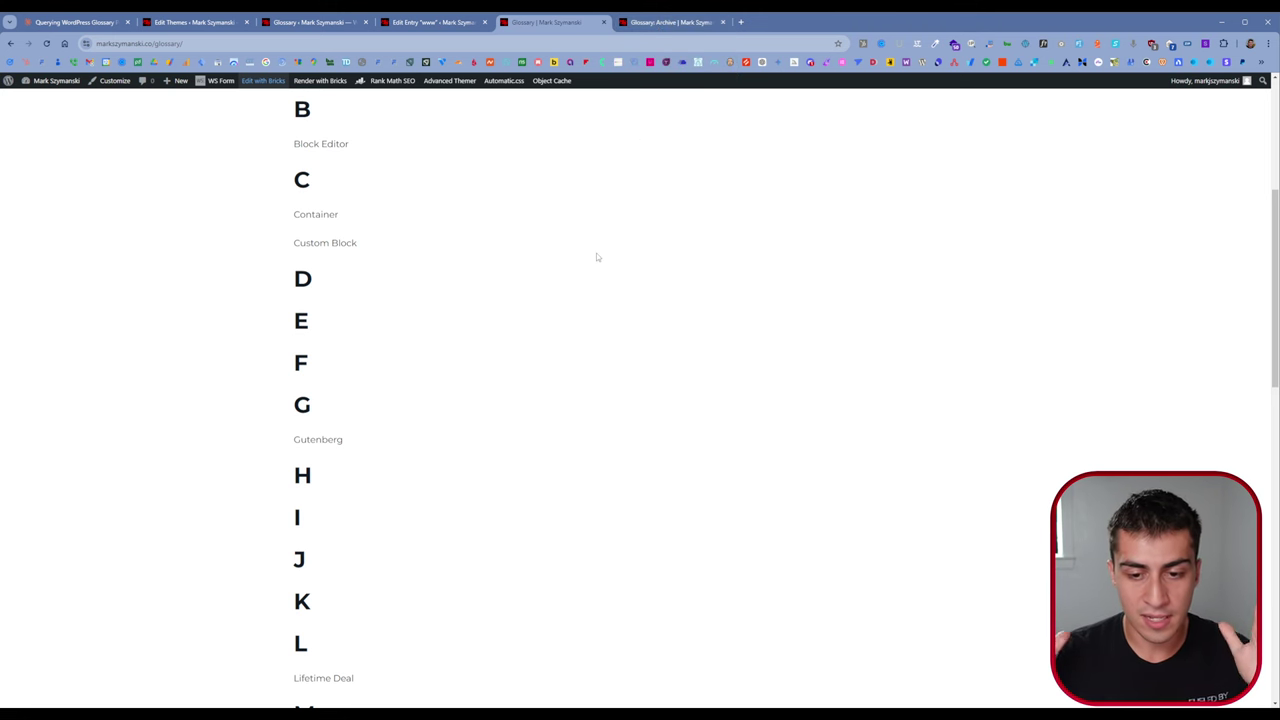
pyautogui.click(660, 23)
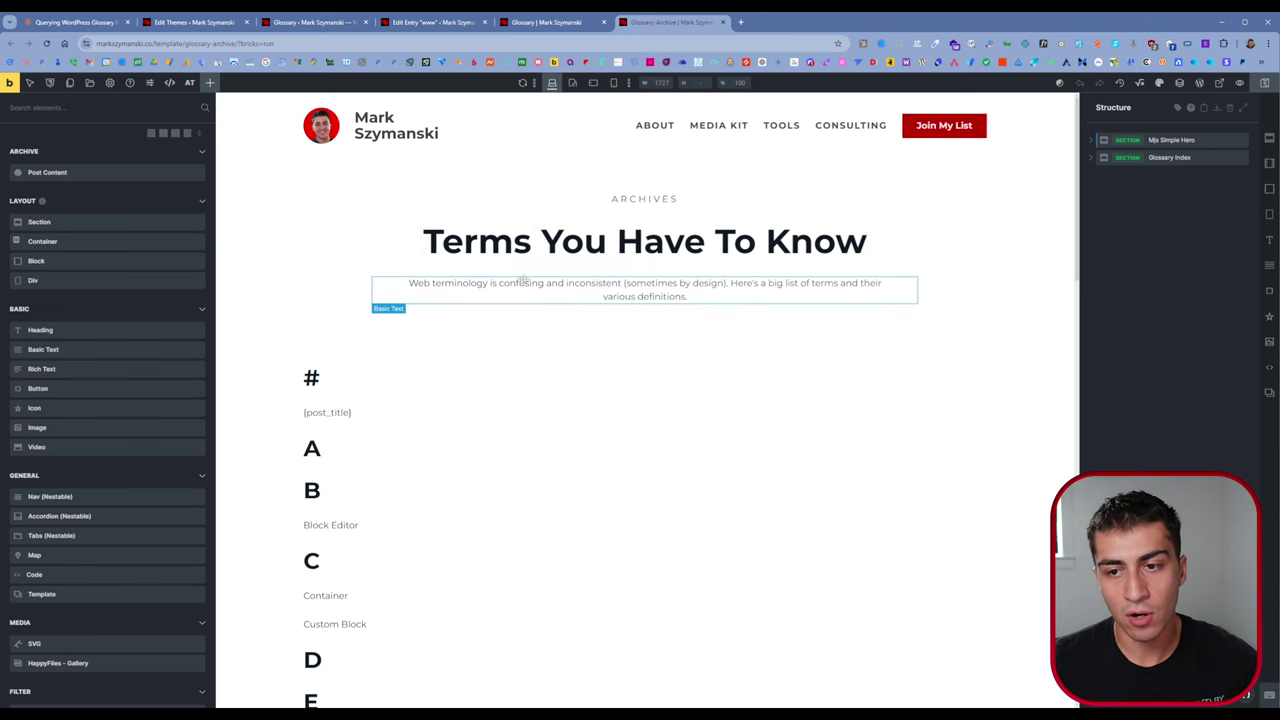
pyautogui.scroll(-1, 536, 362)
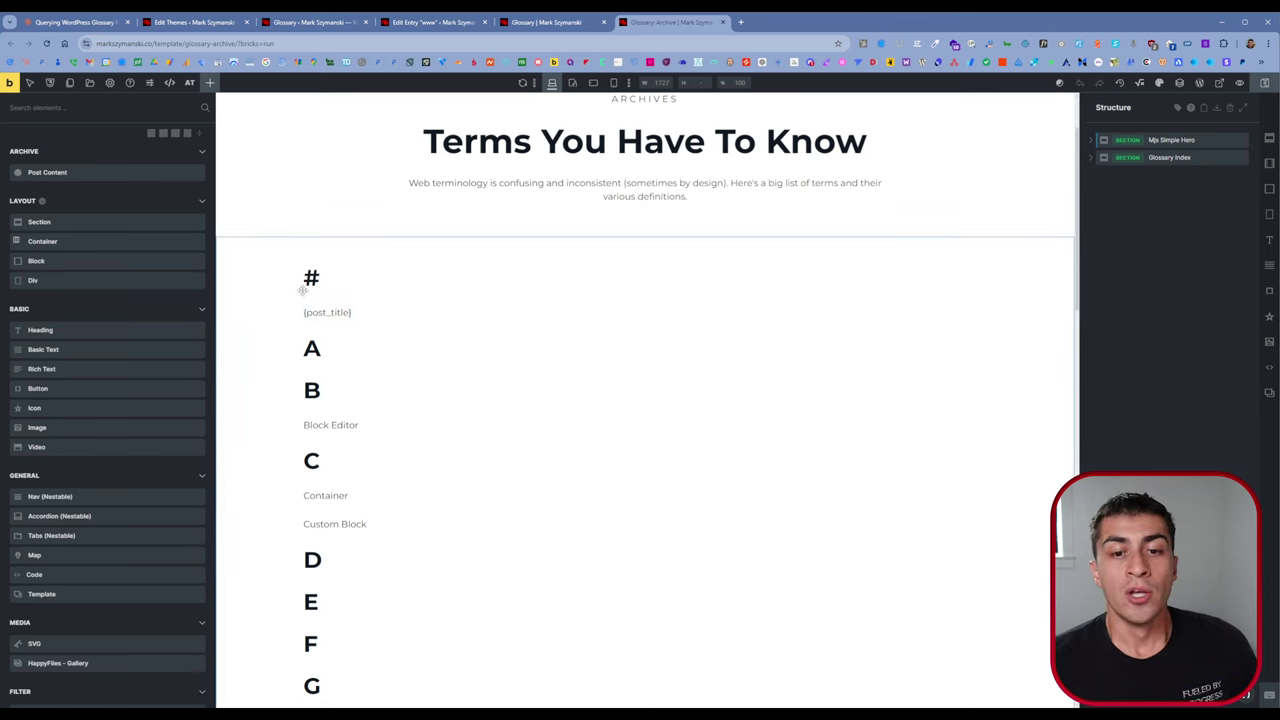
# Step: Expand the full element structure of the archive template and select the Section Wrapper inside the Glossary Index section
pyautogui.click(1088, 160)
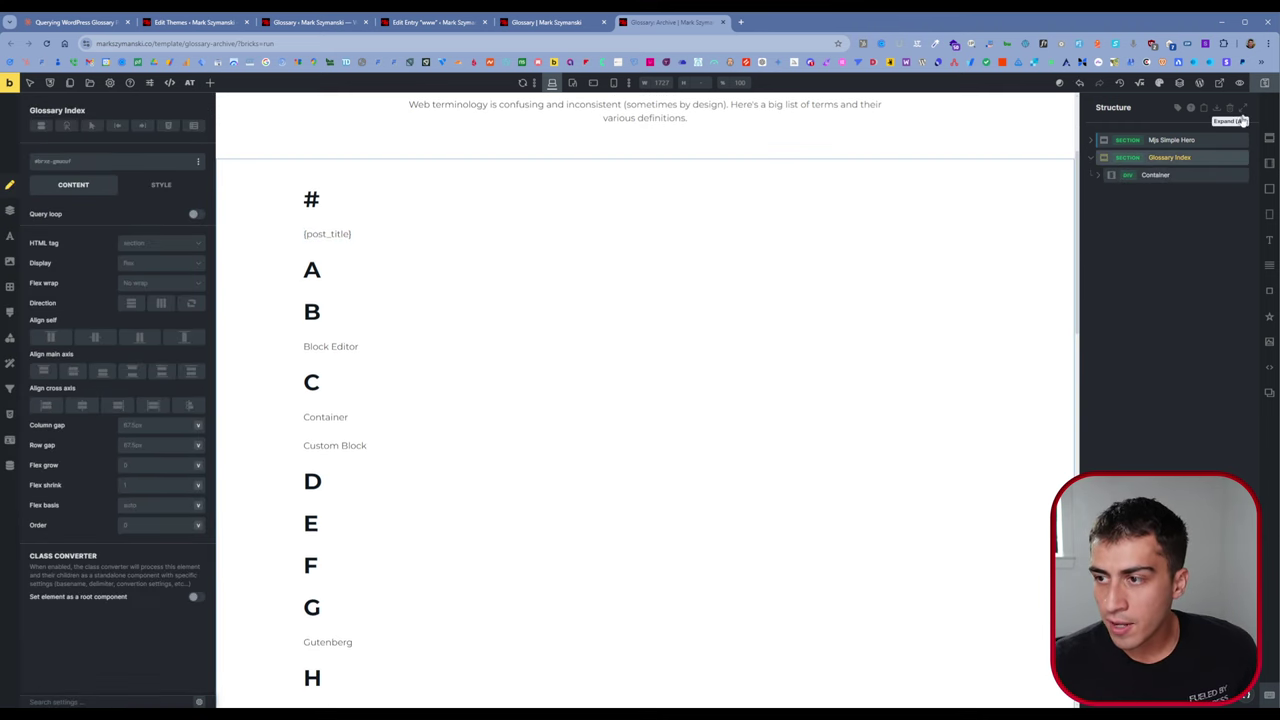
pyautogui.click(1242, 120)
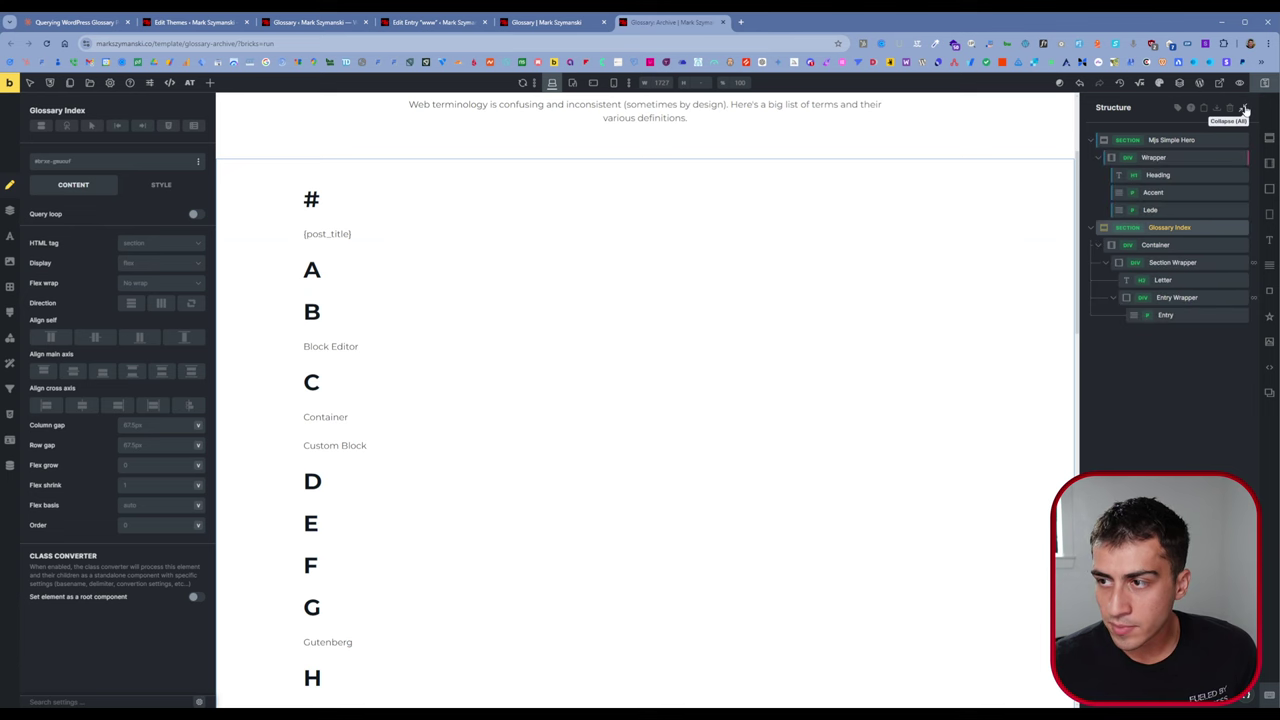
pyautogui.click(1178, 262)
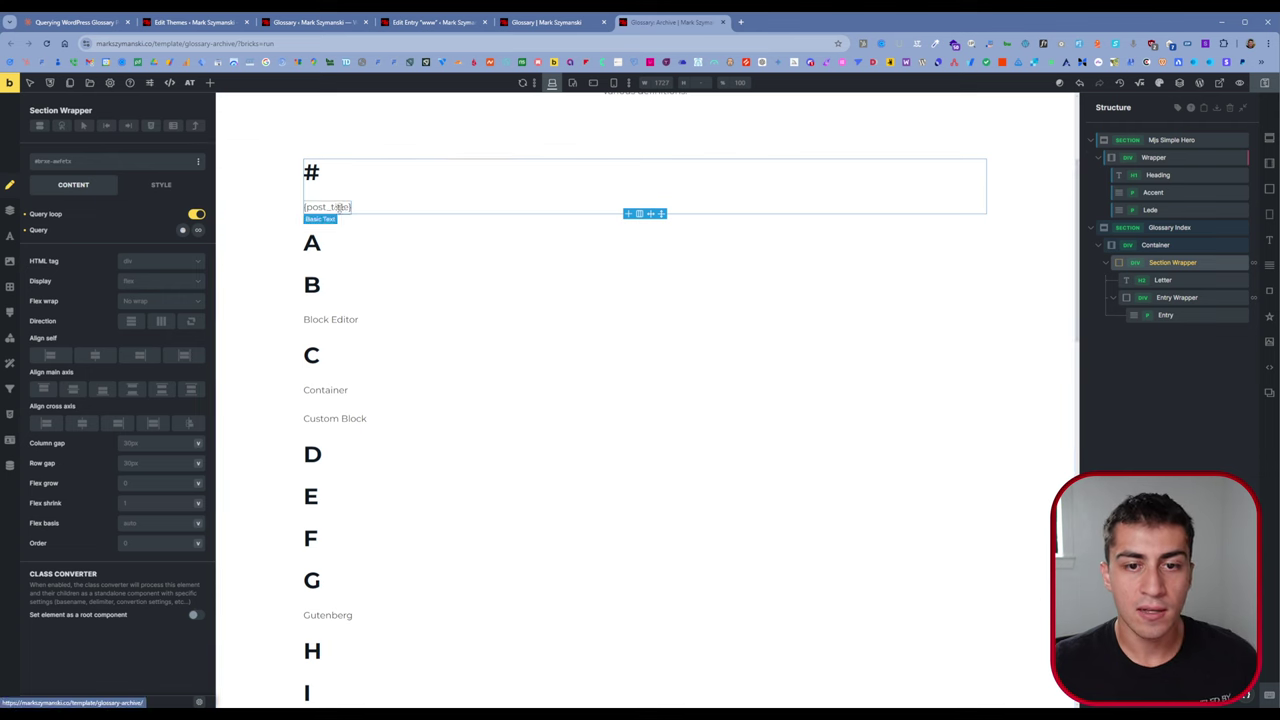
# Step: Inspect the Letter heading inside the Section Wrapper and highlight its {term_name} dynamic tag
pyautogui.click(1168, 280)
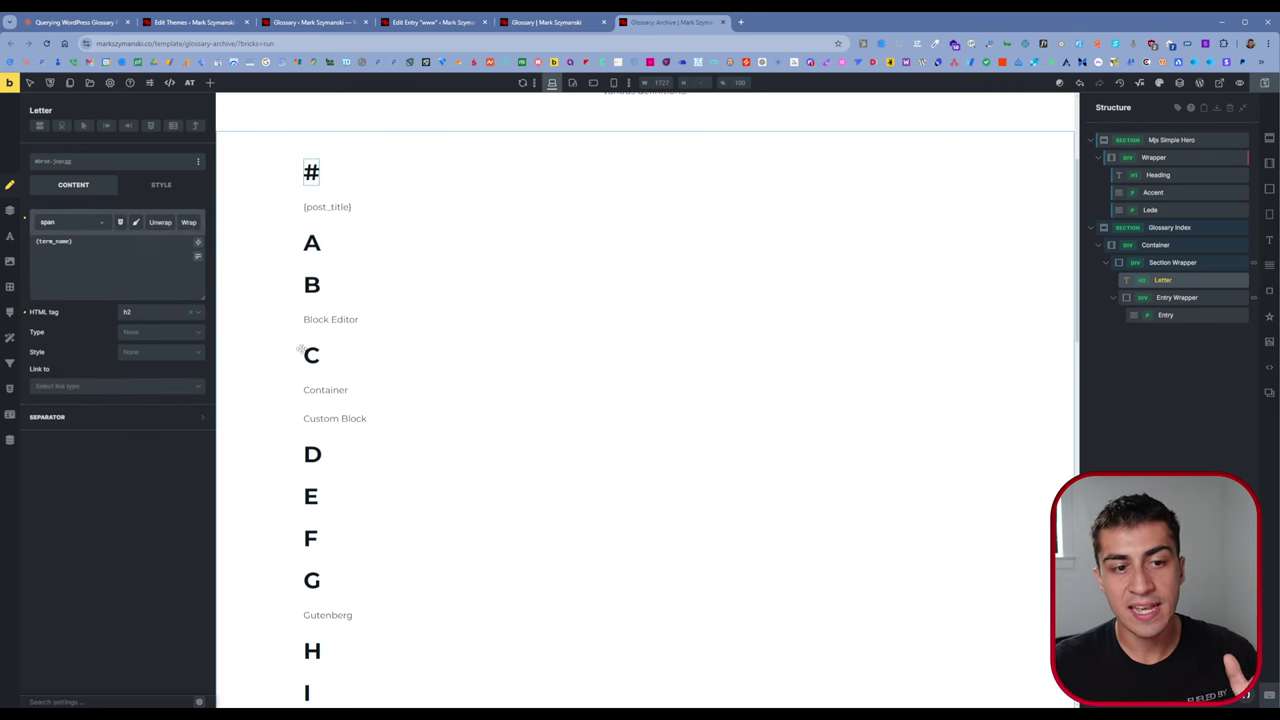
pyautogui.moveTo(134, 258); pyautogui.dragTo(30, 245)
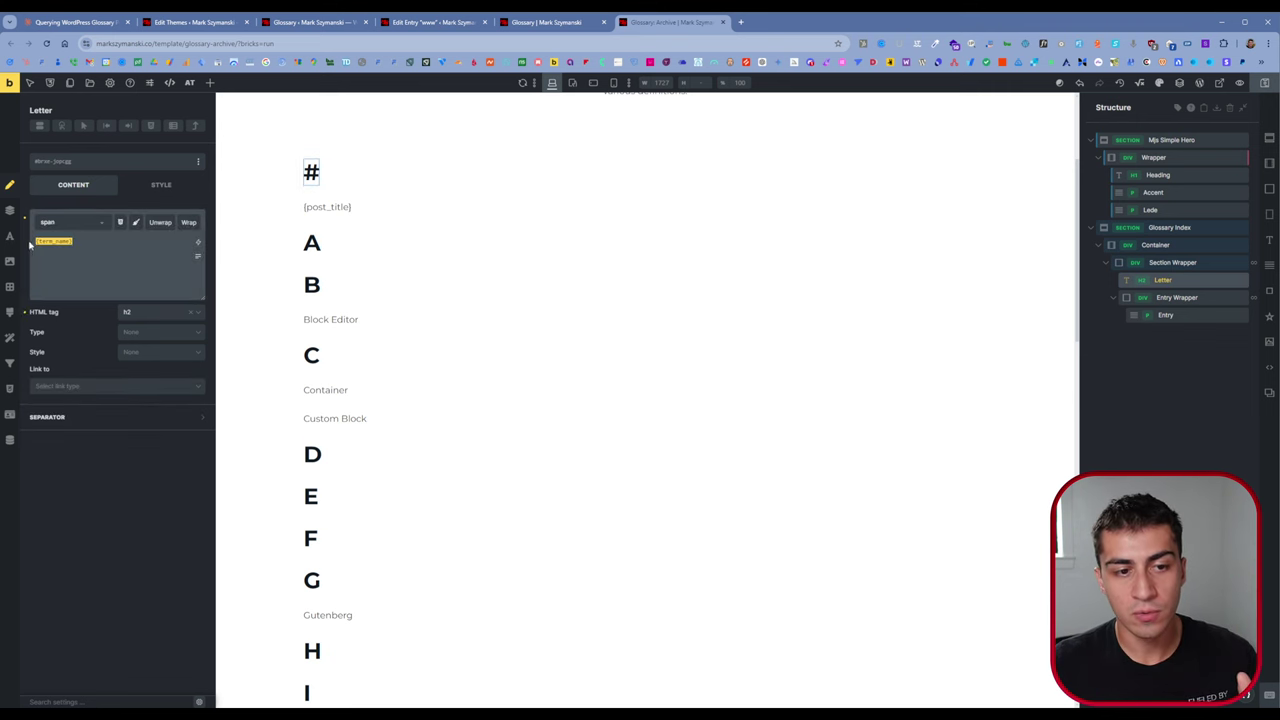
pyautogui.click(83, 242)
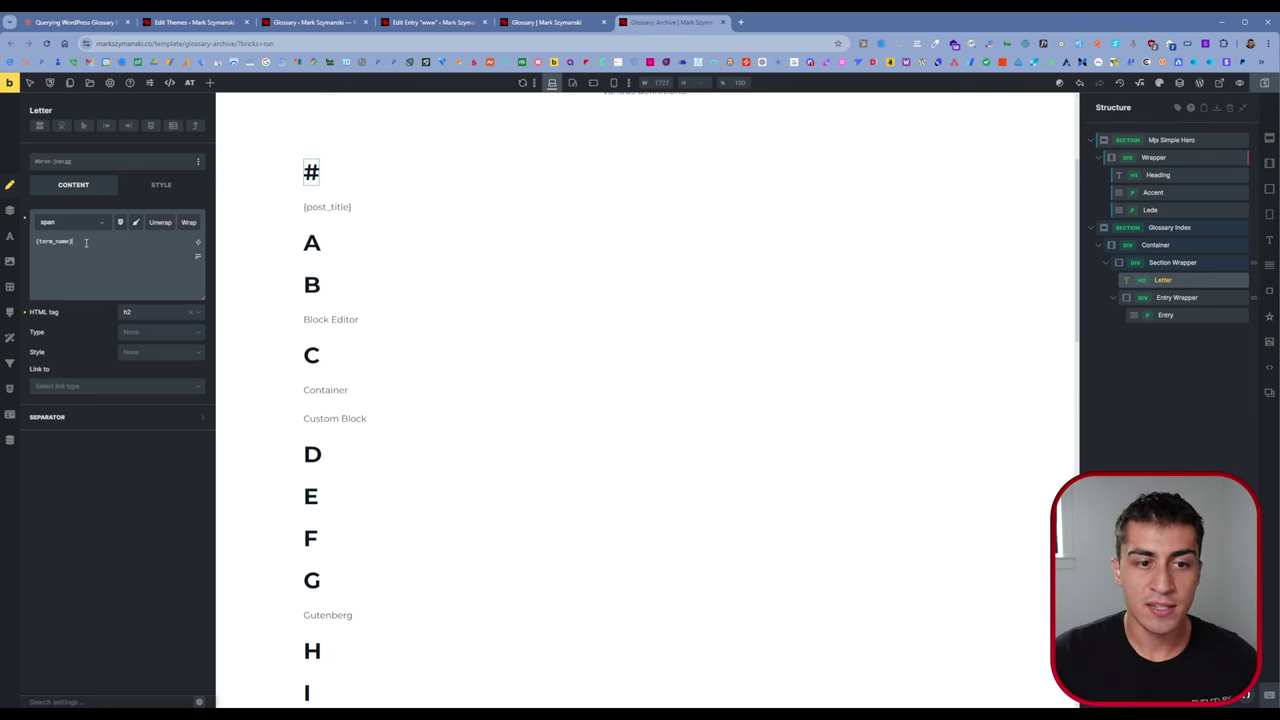
pyautogui.moveTo(86, 242); pyautogui.dragTo(35, 248)
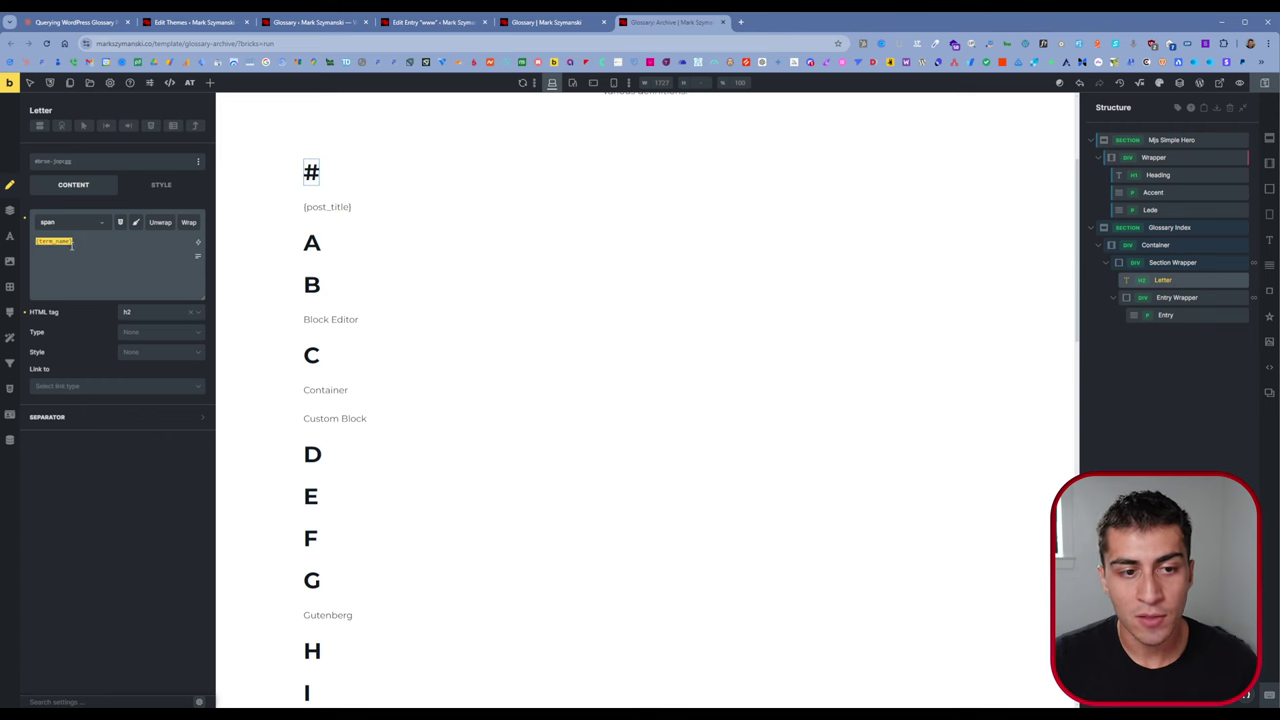
pyautogui.click(78, 243)
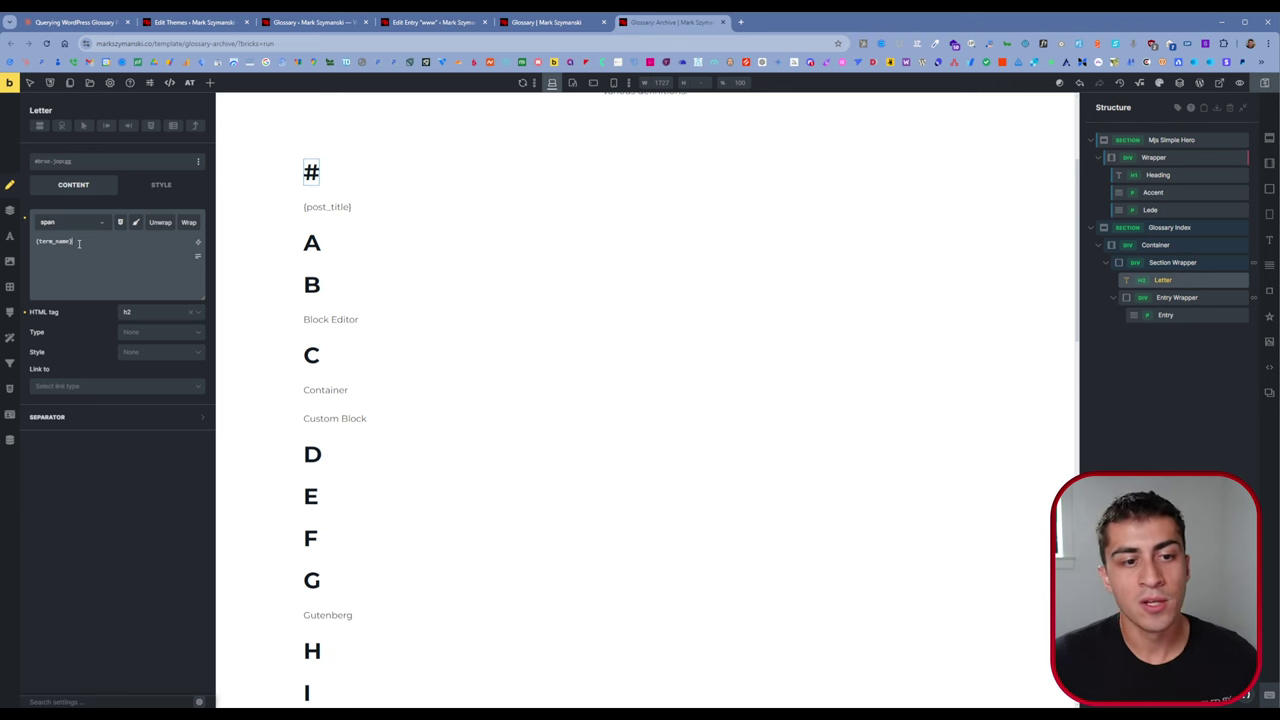
pyautogui.moveTo(78, 243); pyautogui.dragTo(35, 243)
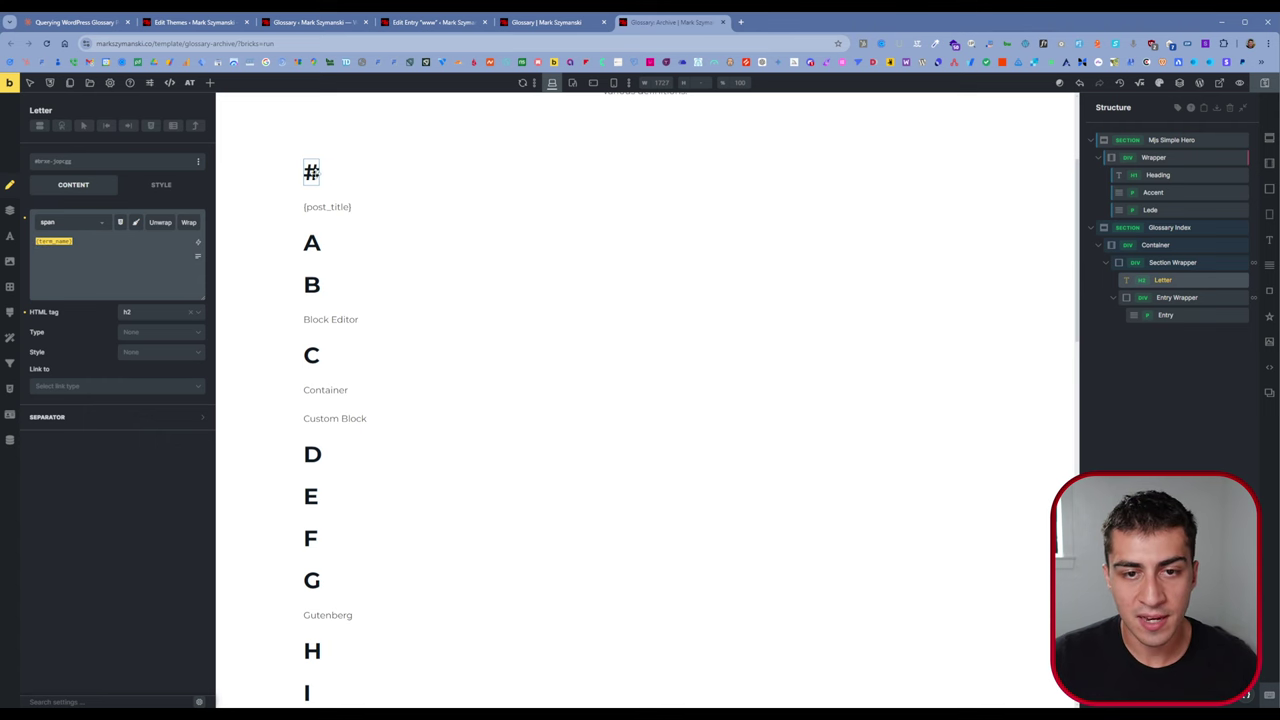
pyautogui.click(1183, 278)
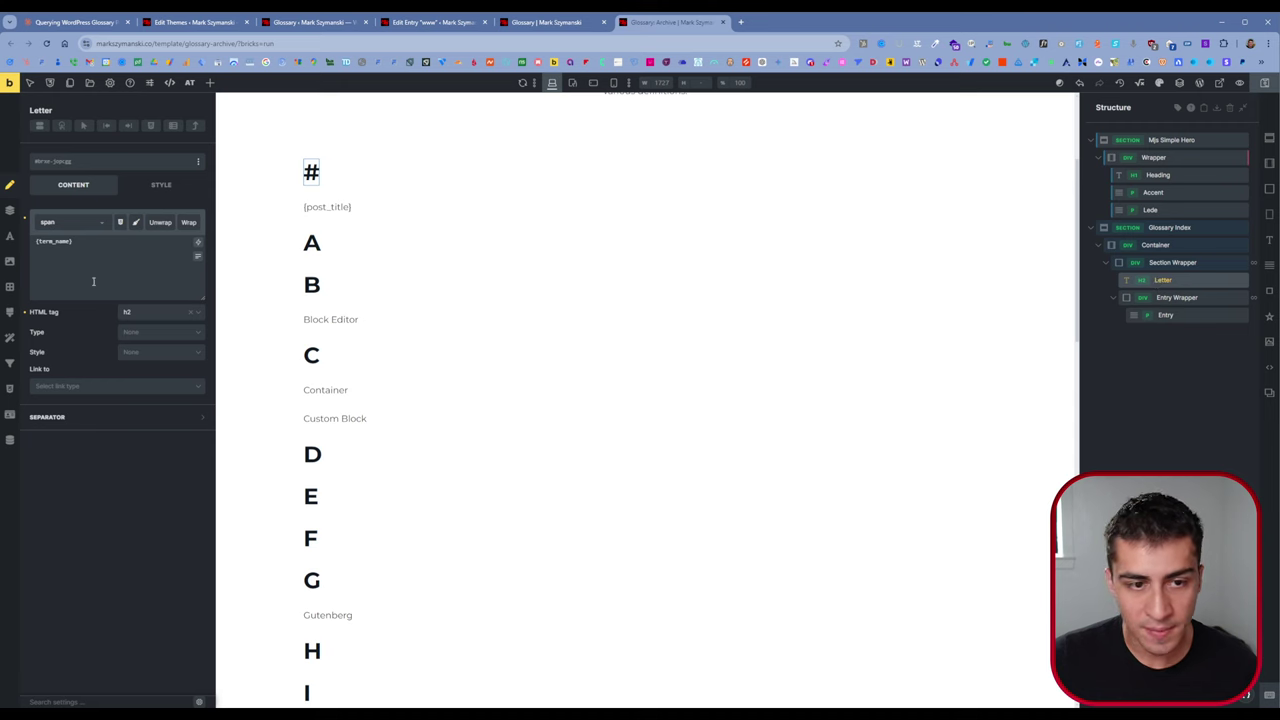
pyautogui.moveTo(103, 240); pyautogui.dragTo(35, 241)
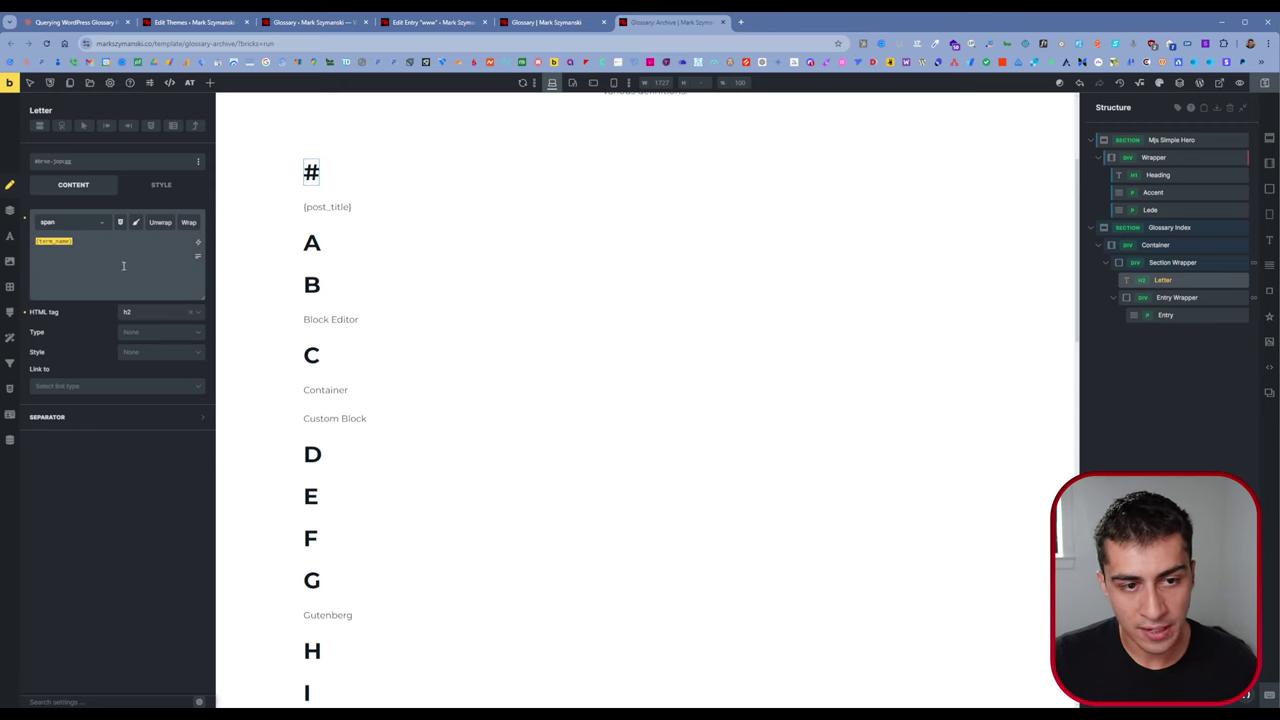
# Step: Compare the Entry Wrapper with the Section Wrapper, review the Section Wrapper's query loop settings, and return to the Entry Wrapper
pyautogui.click(1178, 298)
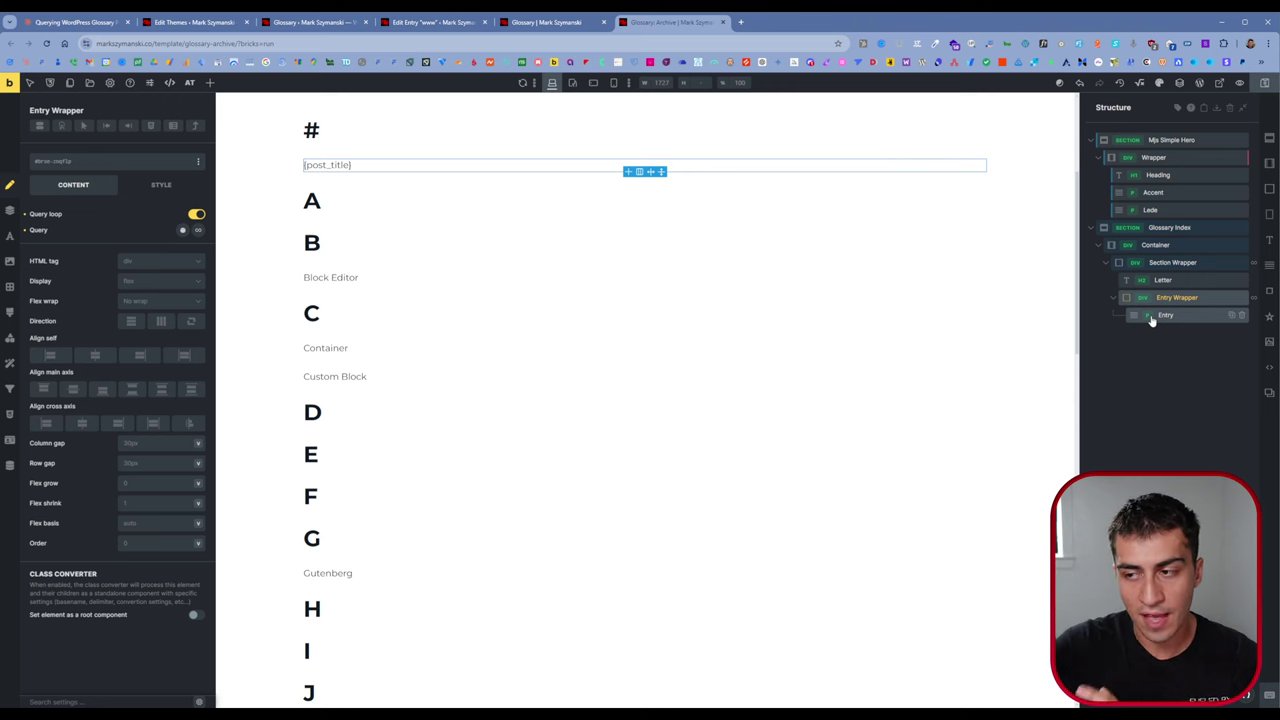
pyautogui.click(1165, 263)
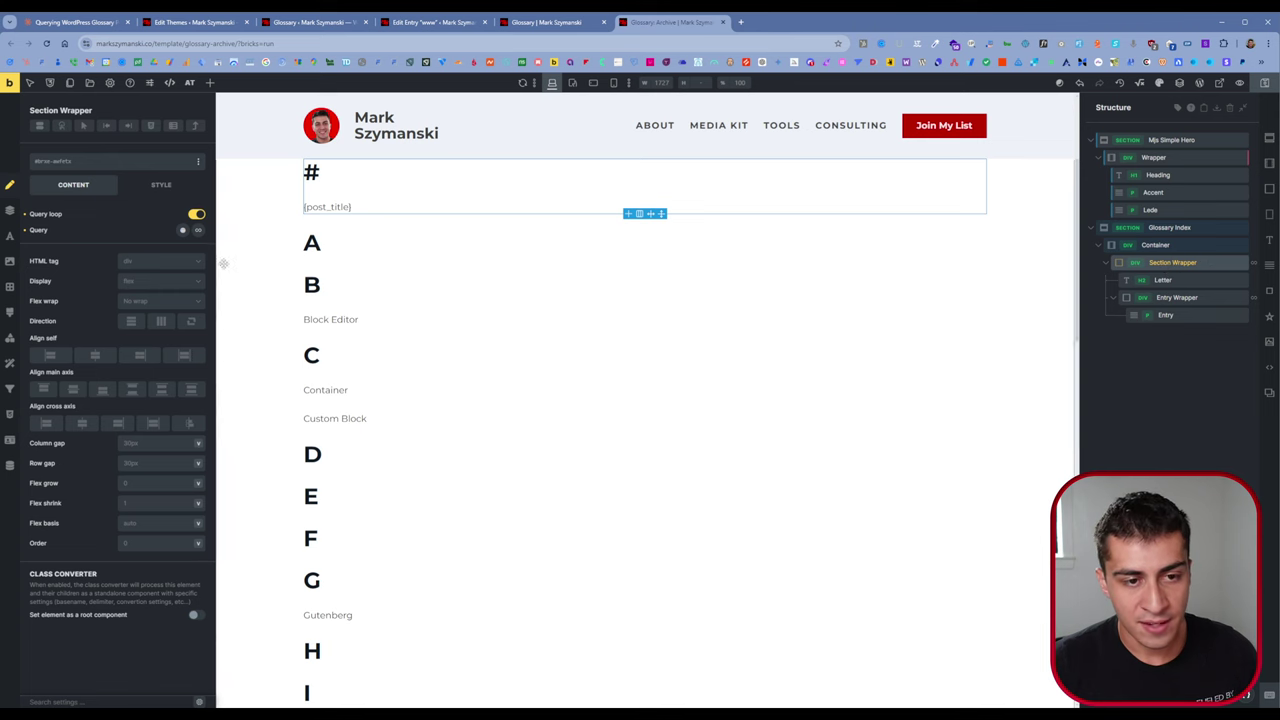
pyautogui.click(199, 231)
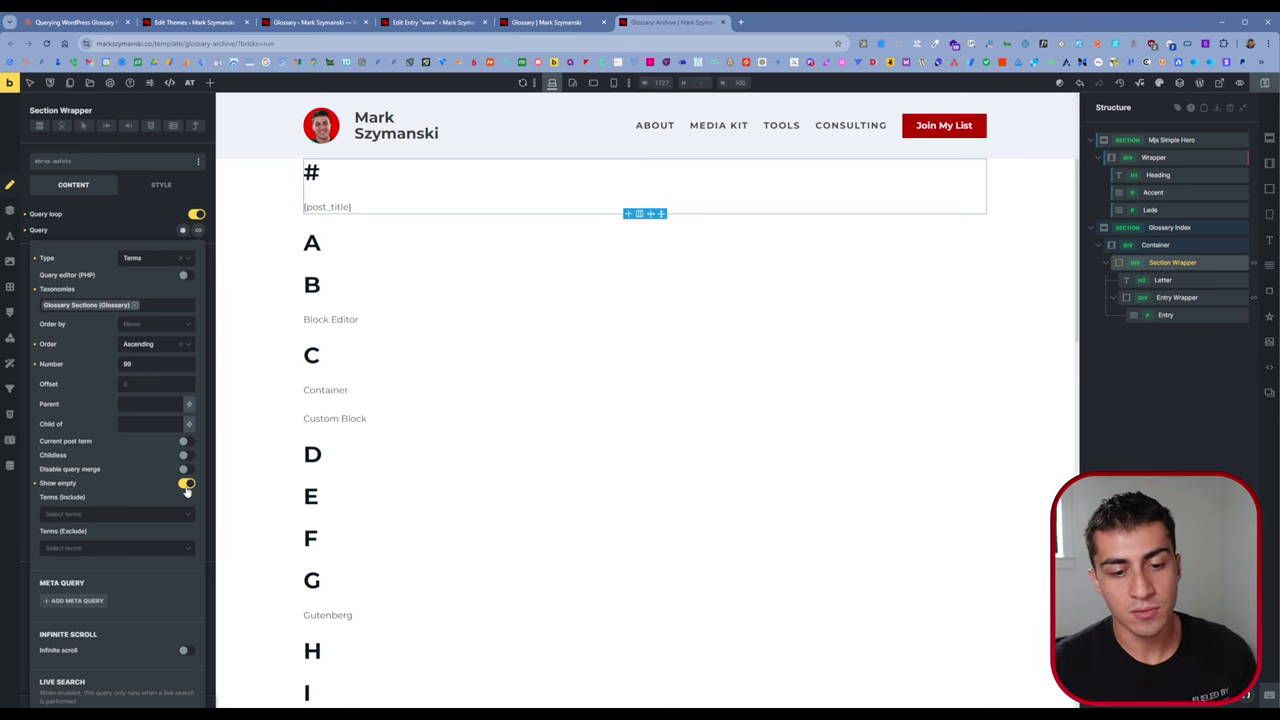
pyautogui.click(122, 237)
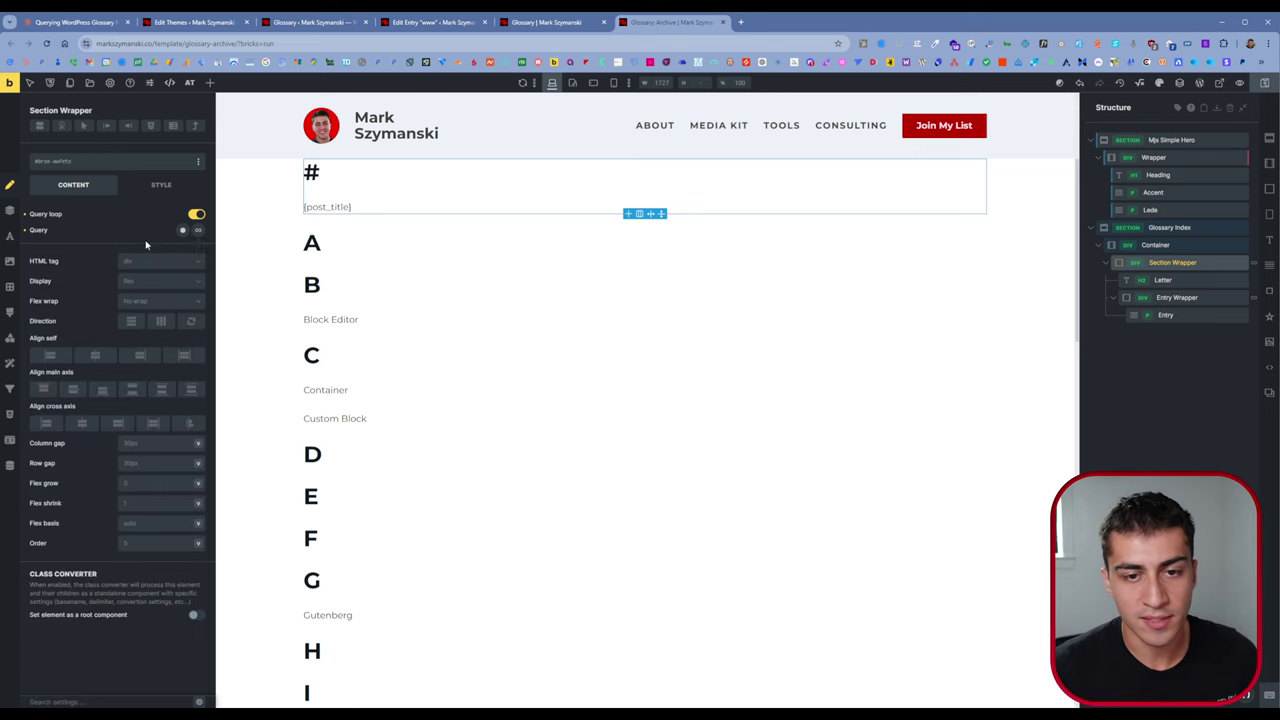
pyautogui.click(1172, 297)
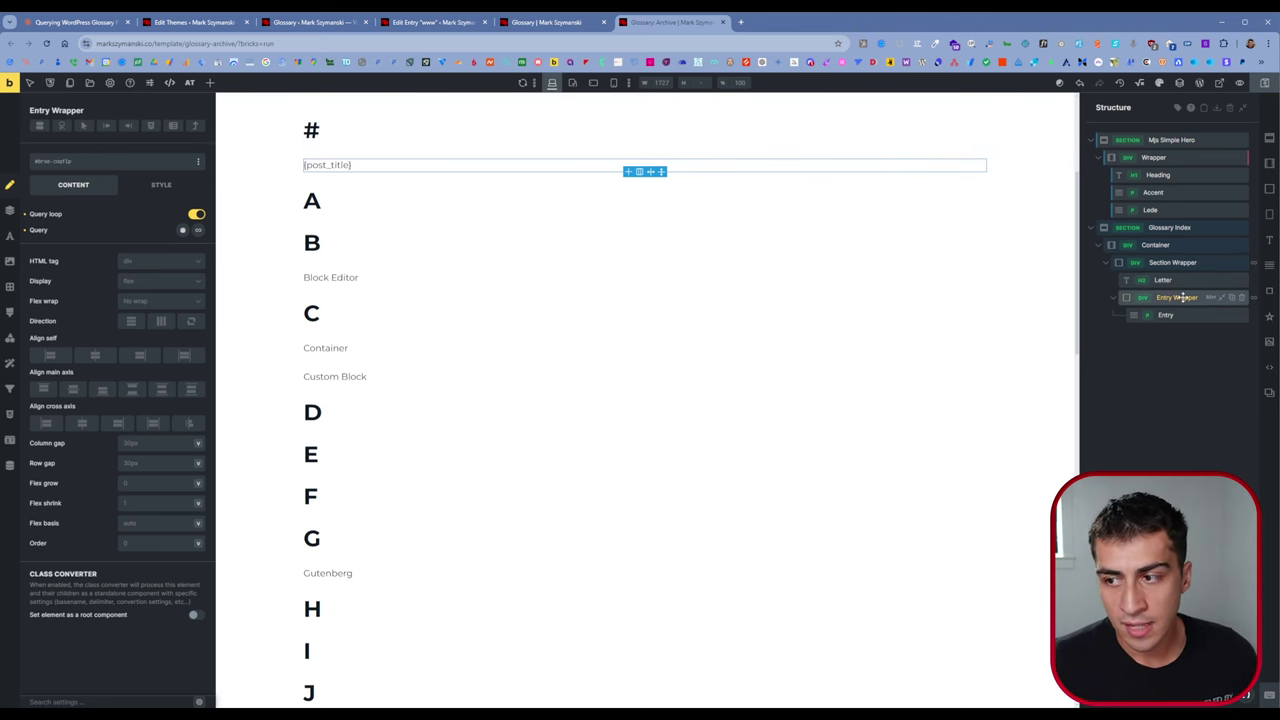
# Step: Inspect the Entry text element inside the Entry Wrapper and highlight its {post_title} dynamic tag
pyautogui.click(1180, 314)
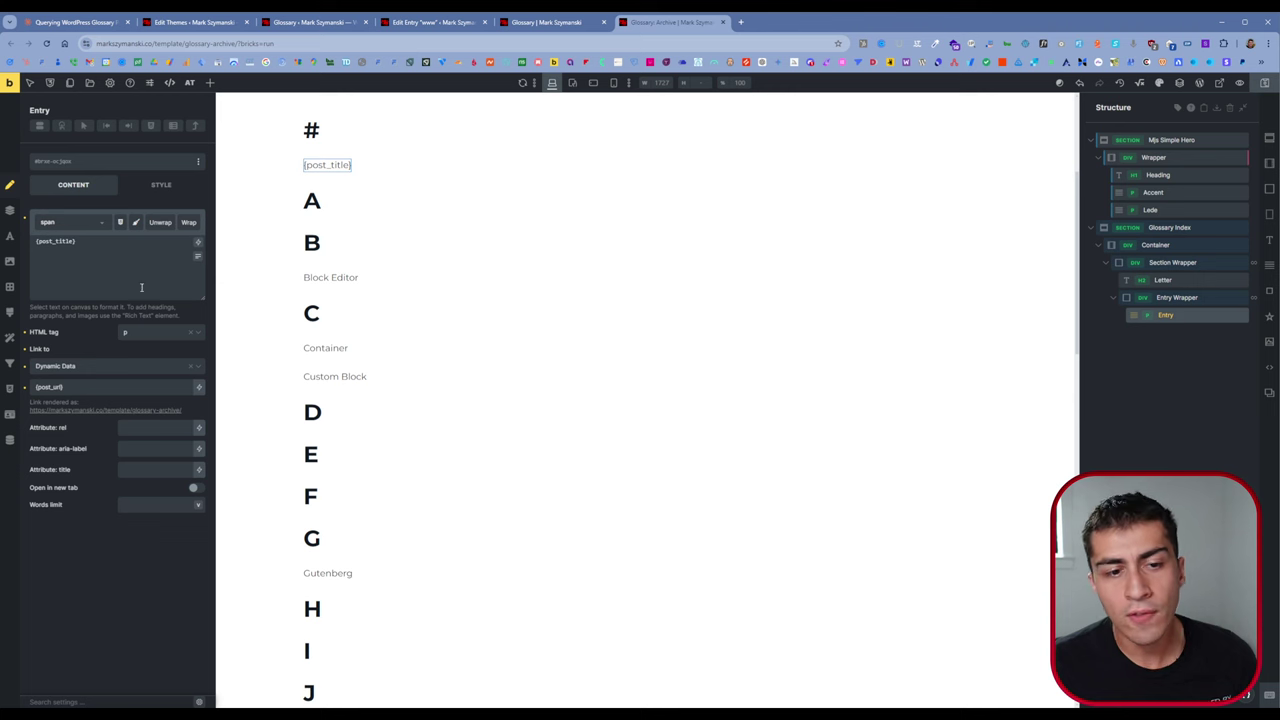
pyautogui.moveTo(116, 239); pyautogui.dragTo(27, 246)
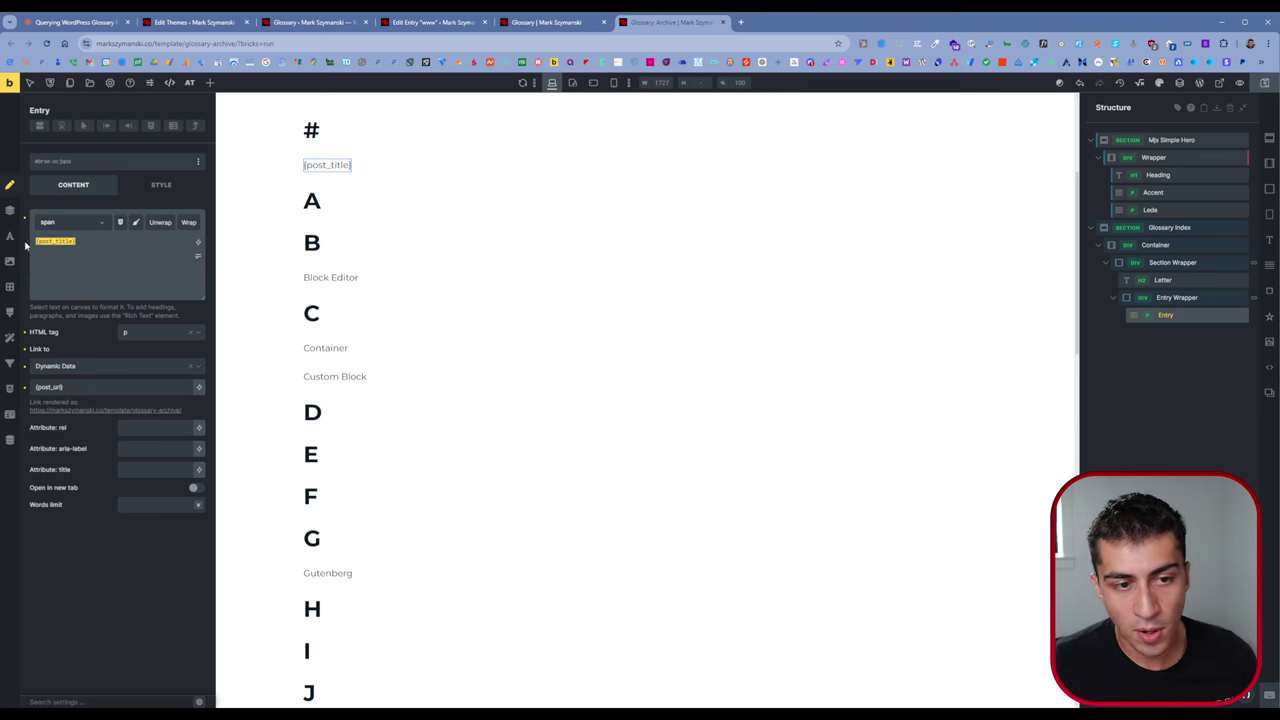
pyautogui.click(118, 246)
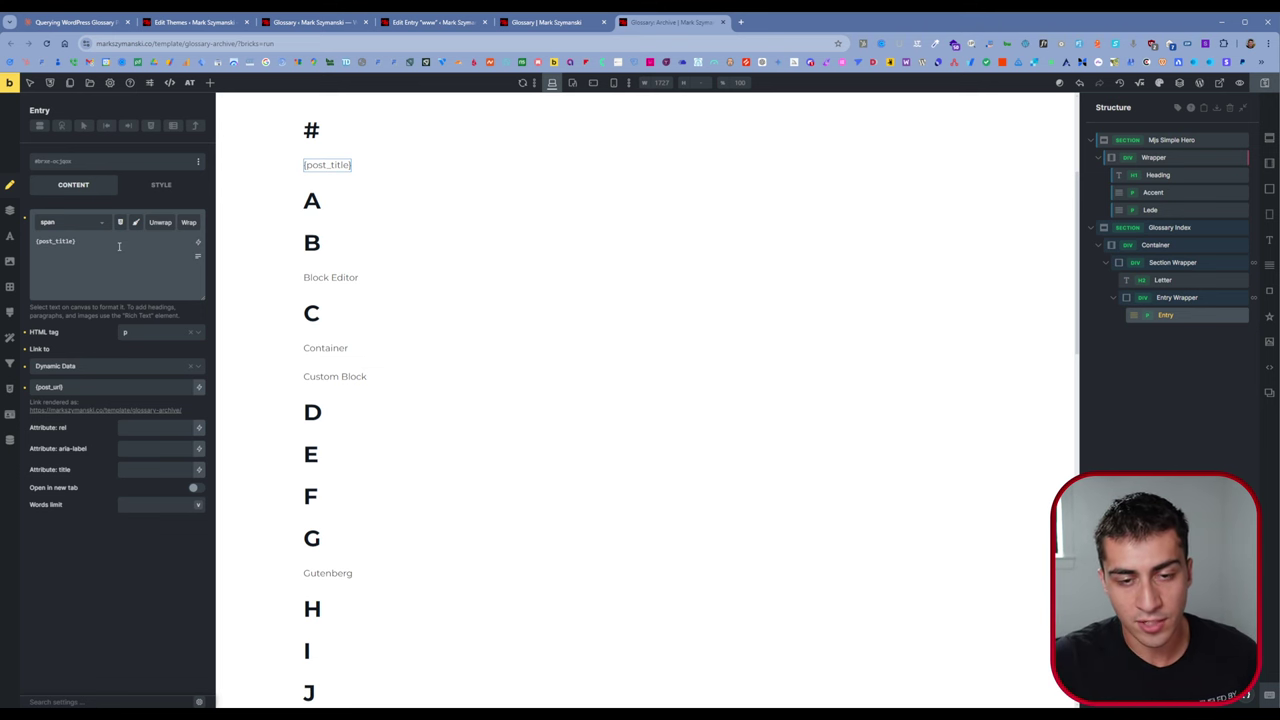
# Step: Review the Entry Wrapper's query loop settings and expand its Glossary Sections taxonomy query to examine the taxonomy, field, terms and compare options
pyautogui.click(1177, 297)
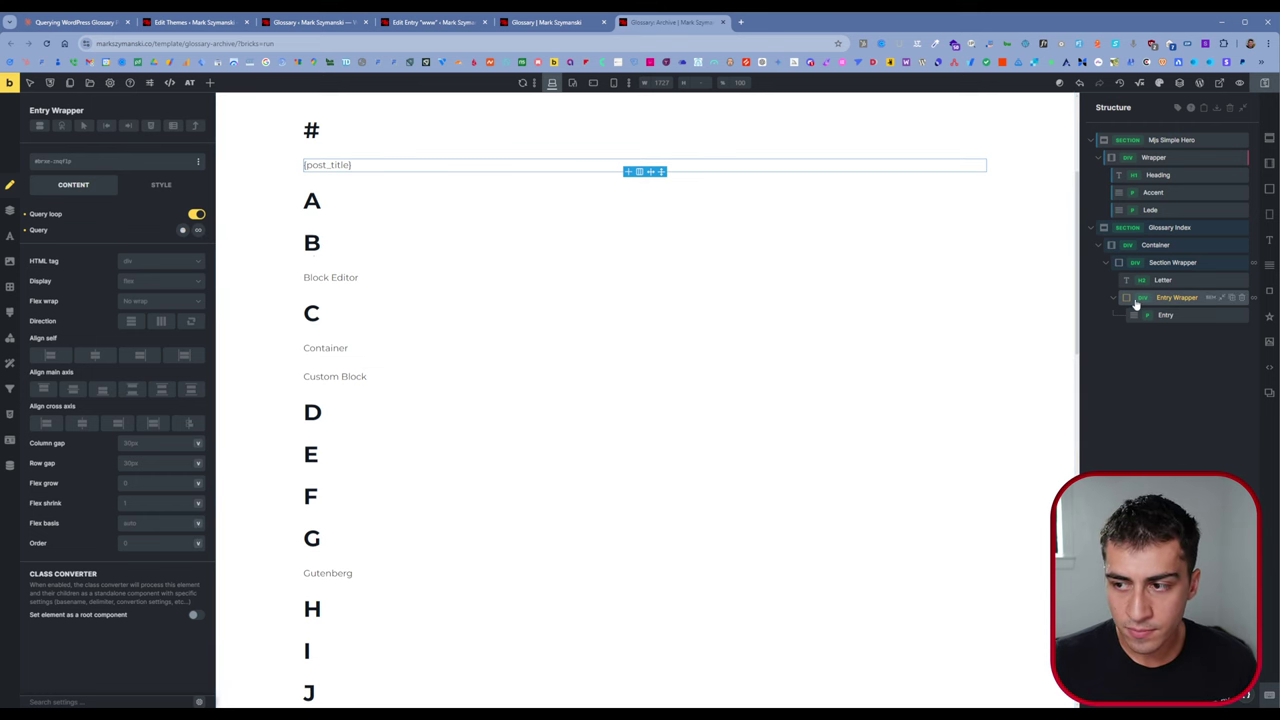
pyautogui.click(198, 231)
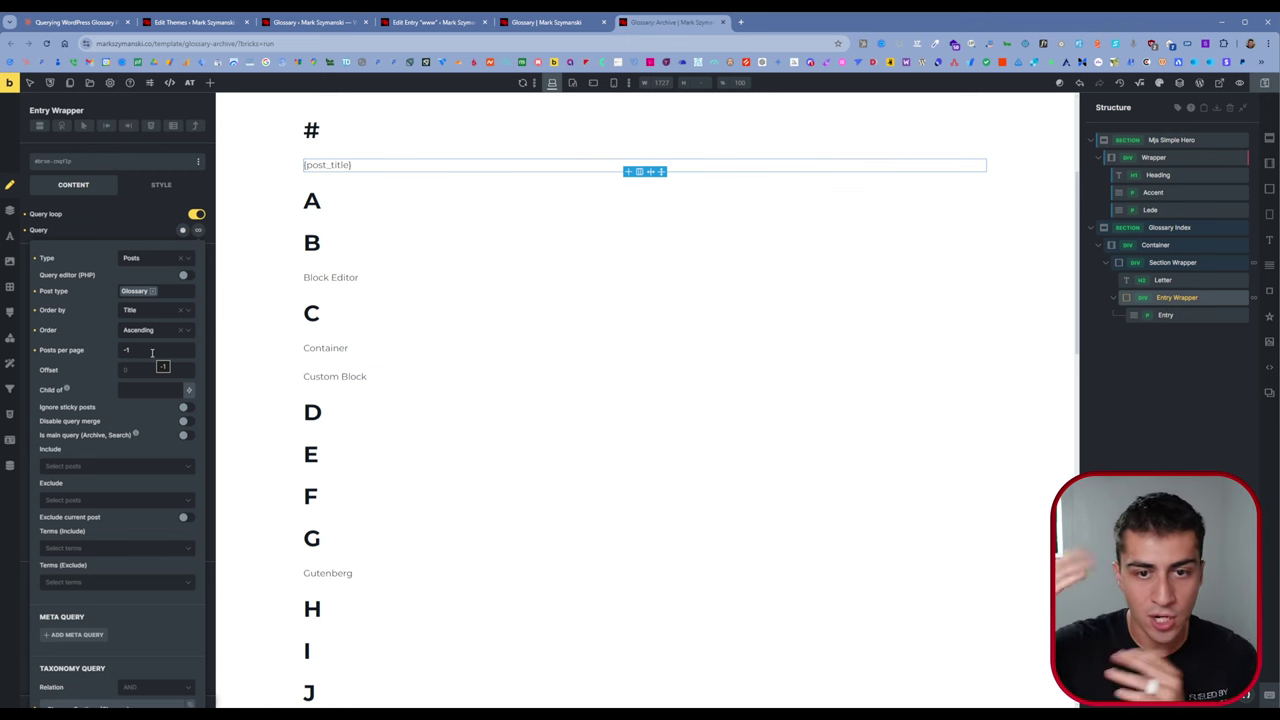
pyautogui.scroll(-5, 125, 383)
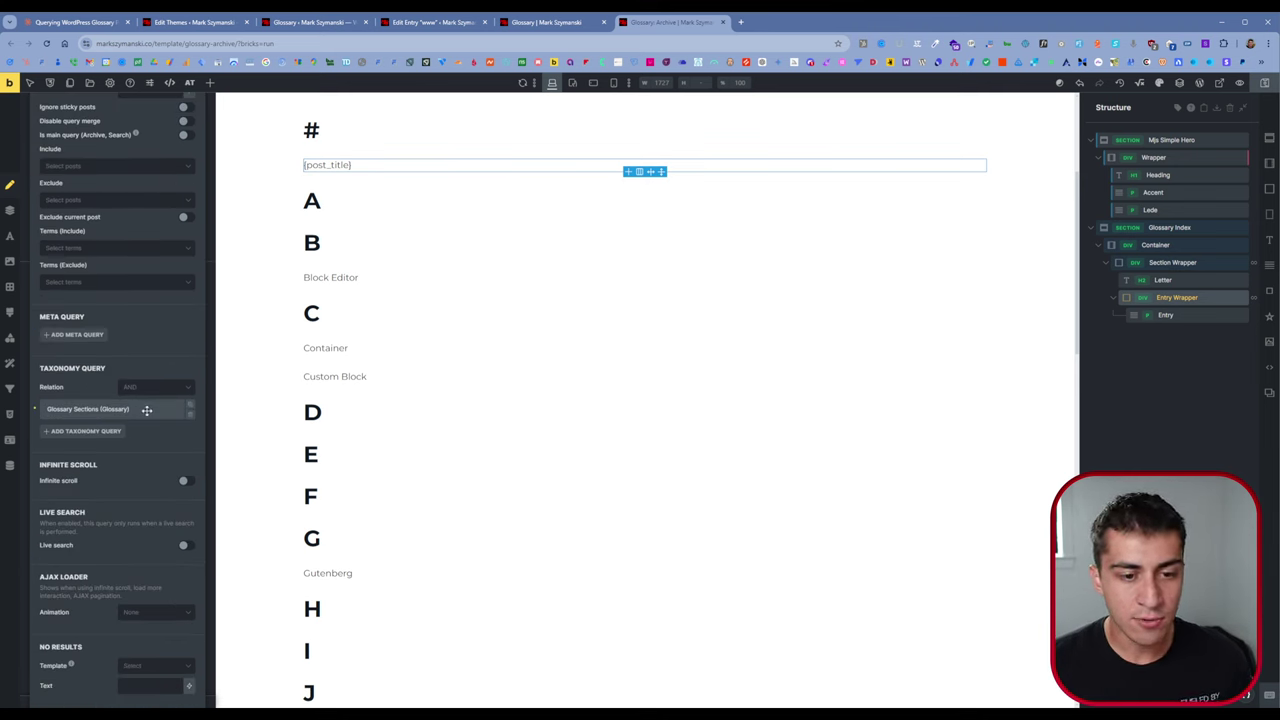
pyautogui.click(146, 410)
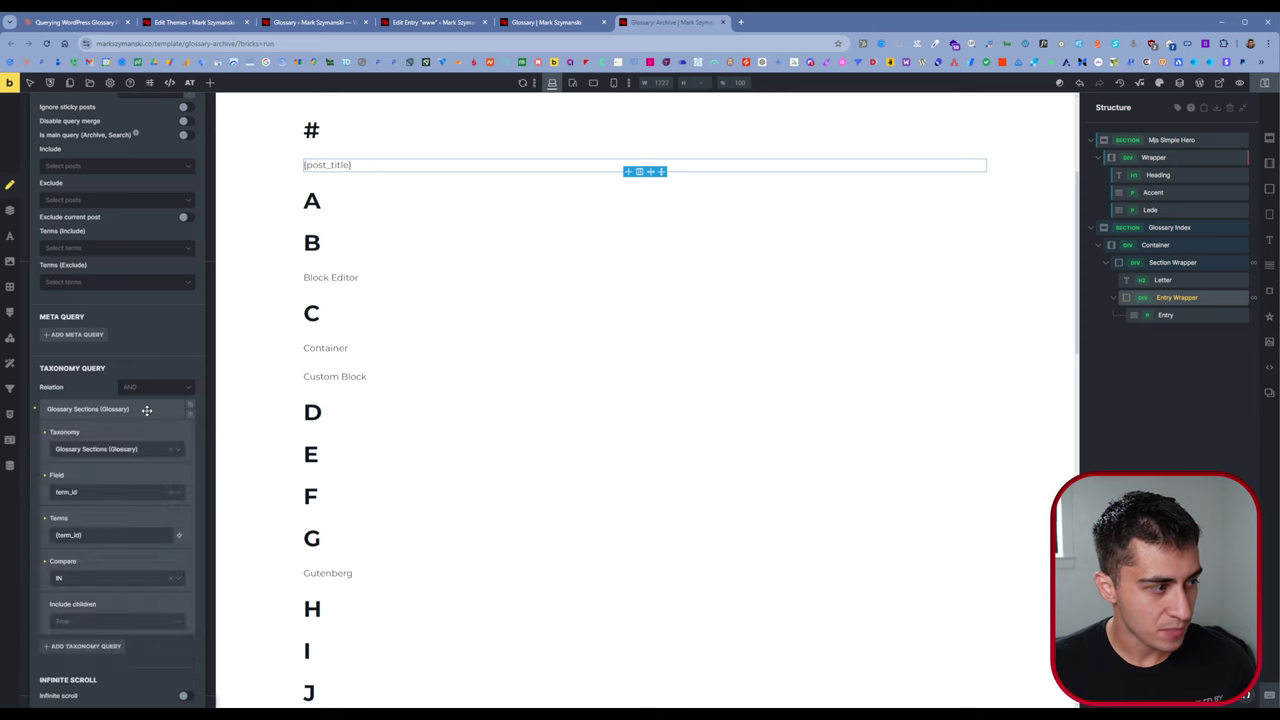
pyautogui.scroll(-2, 148, 400)
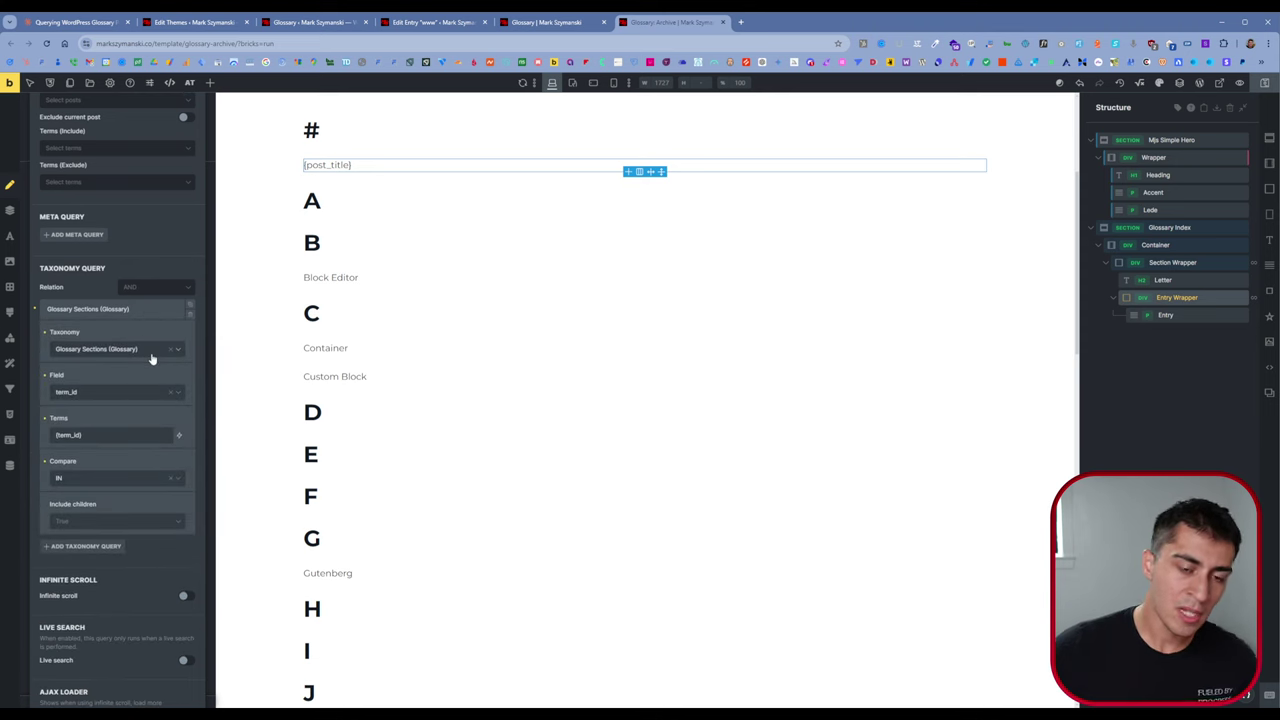